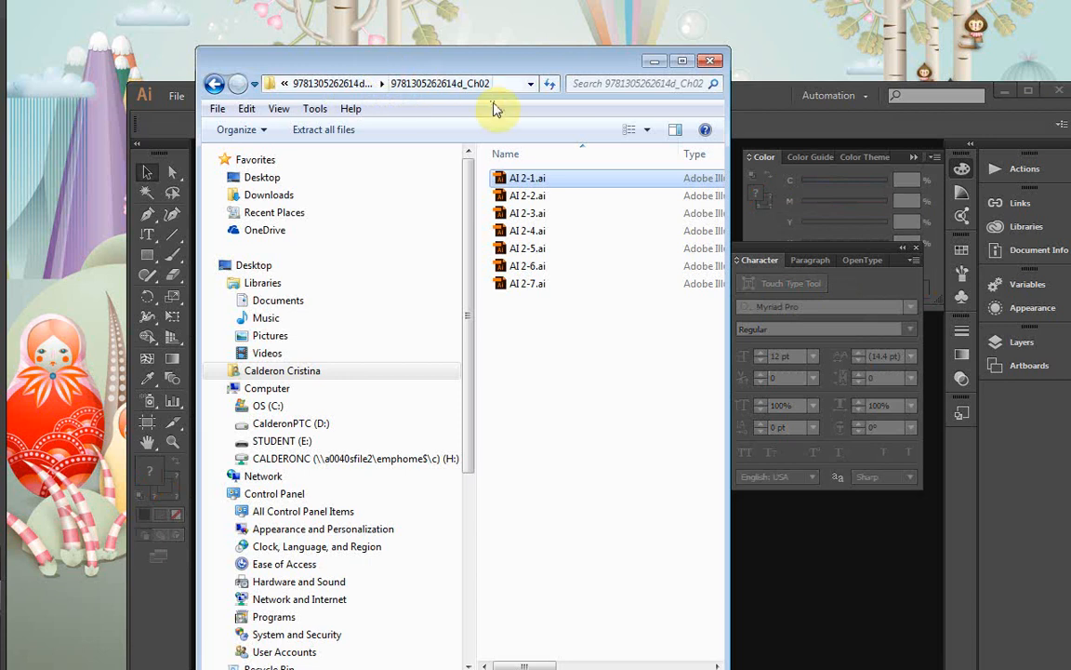
Step: Open AI 2-2.ai from the Ch02 folder in Illustrator and maximize the application window
{"action": "left_click", "coordinate": [516, 196]}
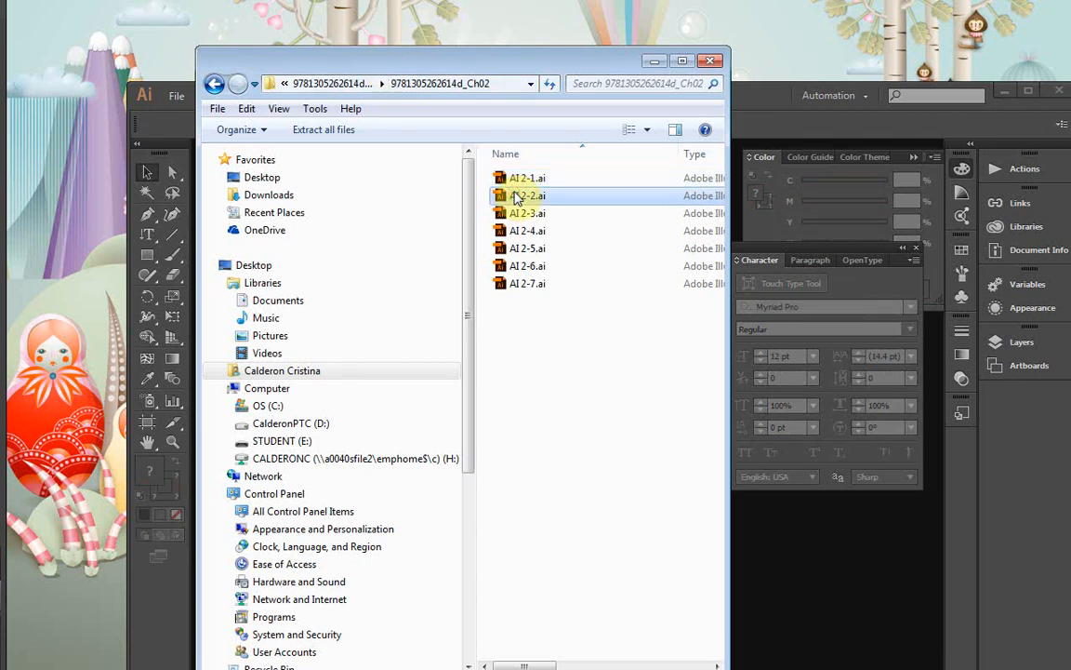
{"action": "double_click", "coordinate": [516, 196]}
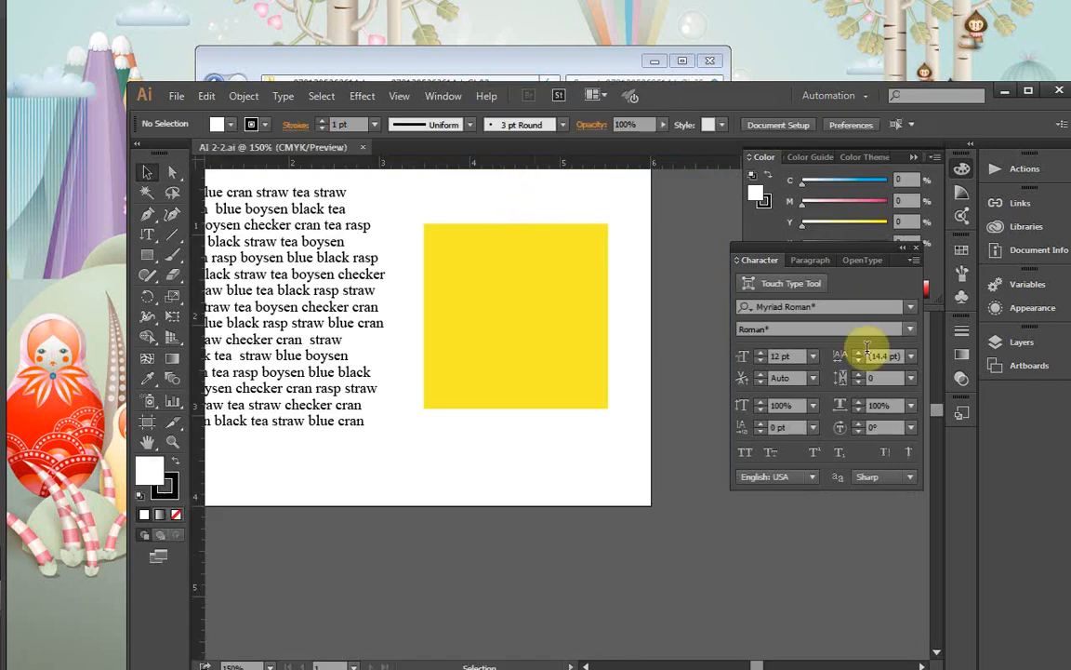
{"action": "left_click_drag", "start_coordinate": [725, 92], "coordinate": [633, 36]}
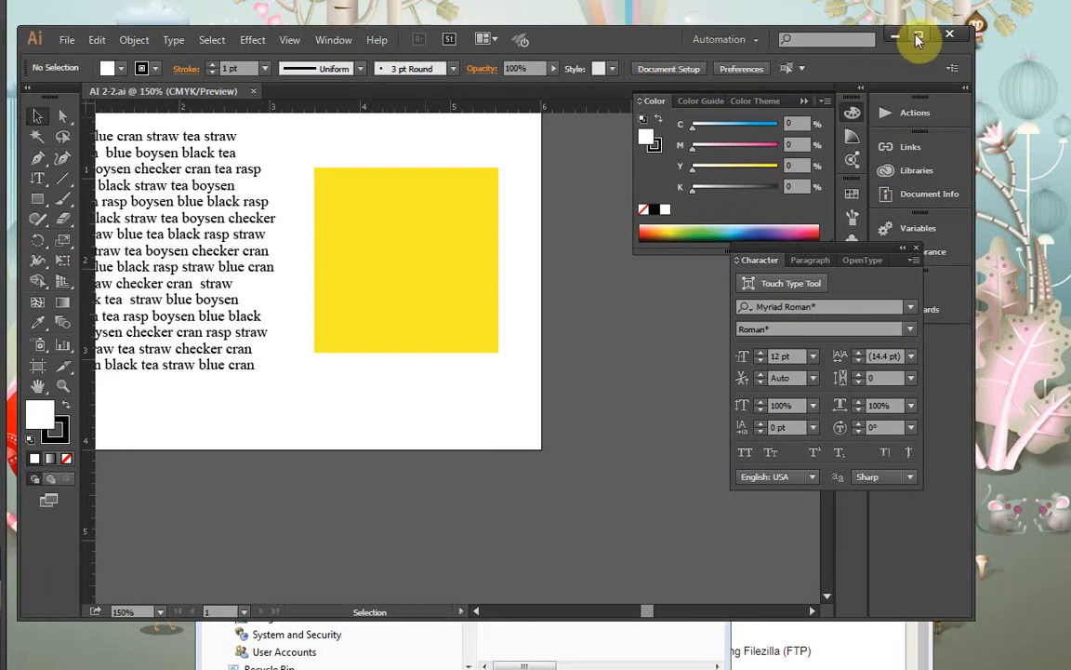
{"action": "left_click", "coordinate": [918, 39]}
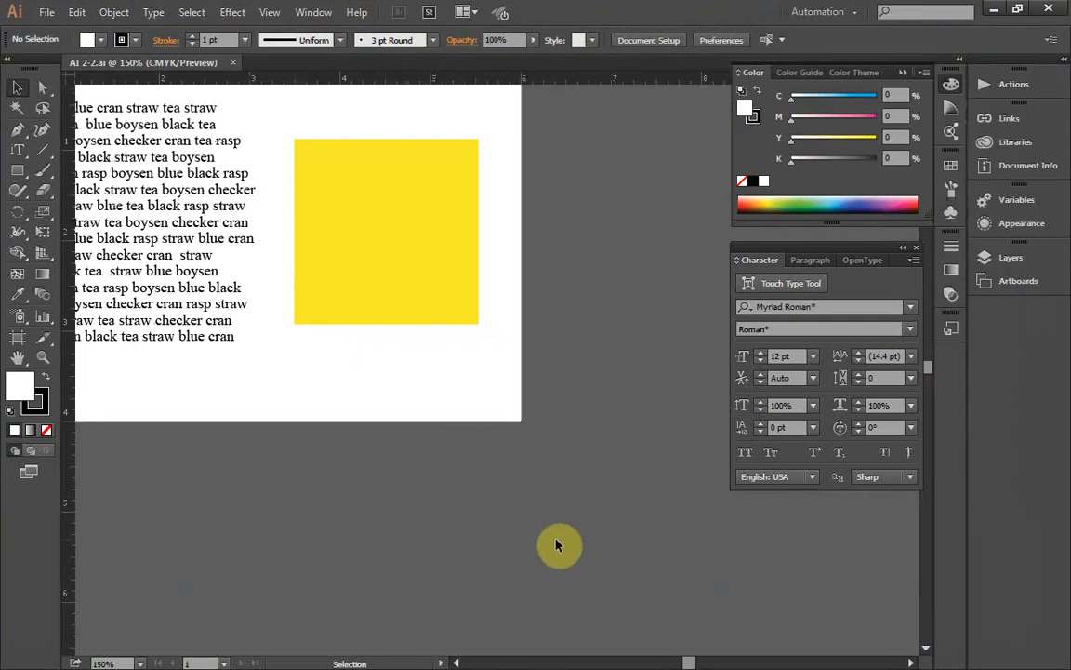
Step: Show the whole artboard at 150% zoom and select the yellow square
{"action": "left_click", "coordinate": [467, 531]}
{"action": "key", "text": "ctrl+minus"}
{"action": "key", "text": "ctrl+minus"}
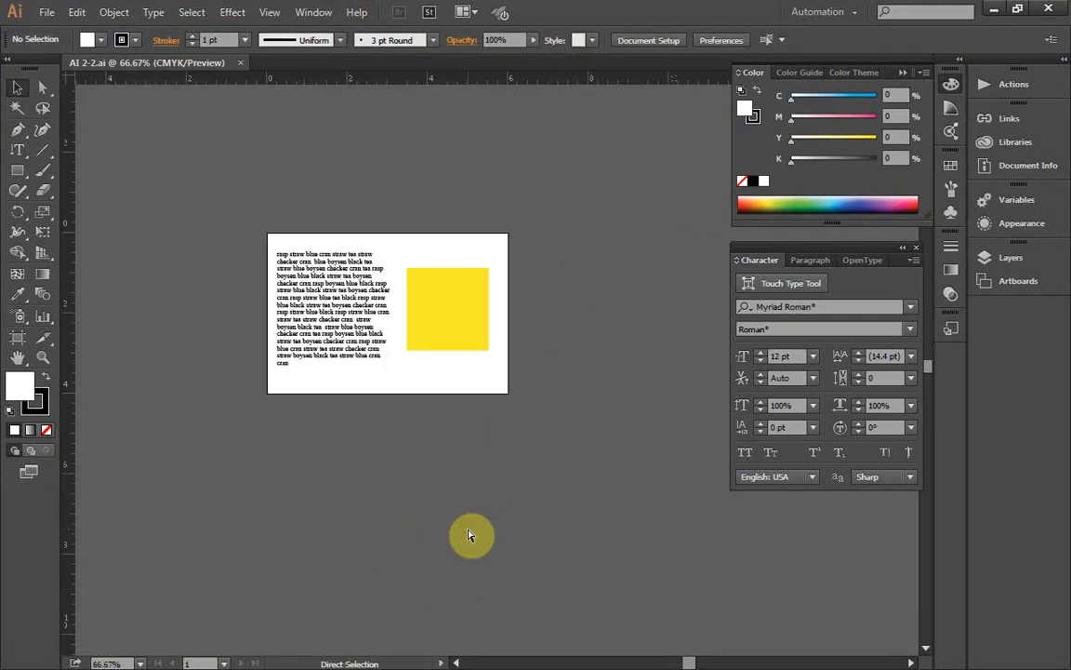
{"action": "key", "text": "ctrl+1"}
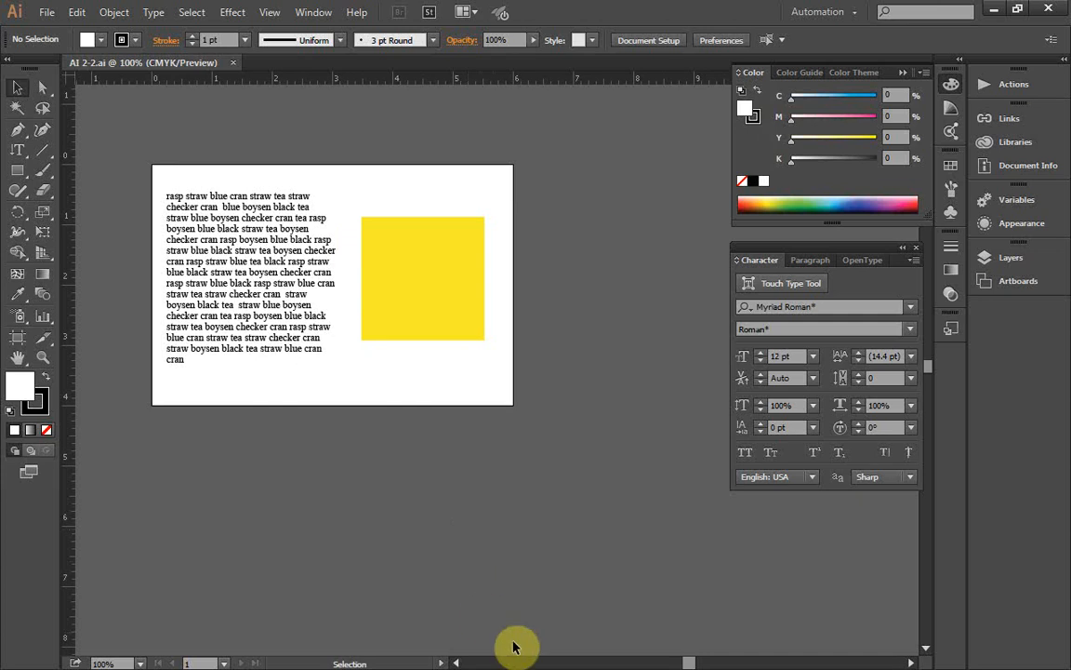
{"action": "mouse_move", "coordinate": [688, 663]}
{"action": "left_mouse_down"}
{"action": "mouse_move", "coordinate": [675, 660]}
{"action": "mouse_move", "coordinate": [684, 663]}
{"action": "left_mouse_up"}
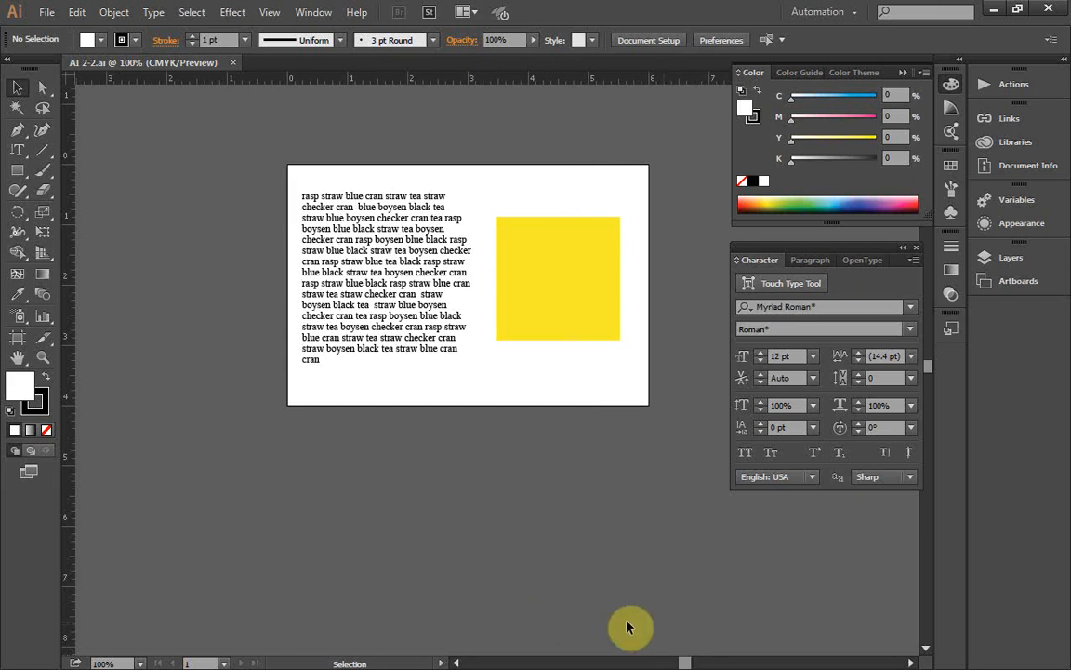
{"action": "scroll", "coordinate": [627, 626], "scroll_direction": "up", "scroll_amount": 1}
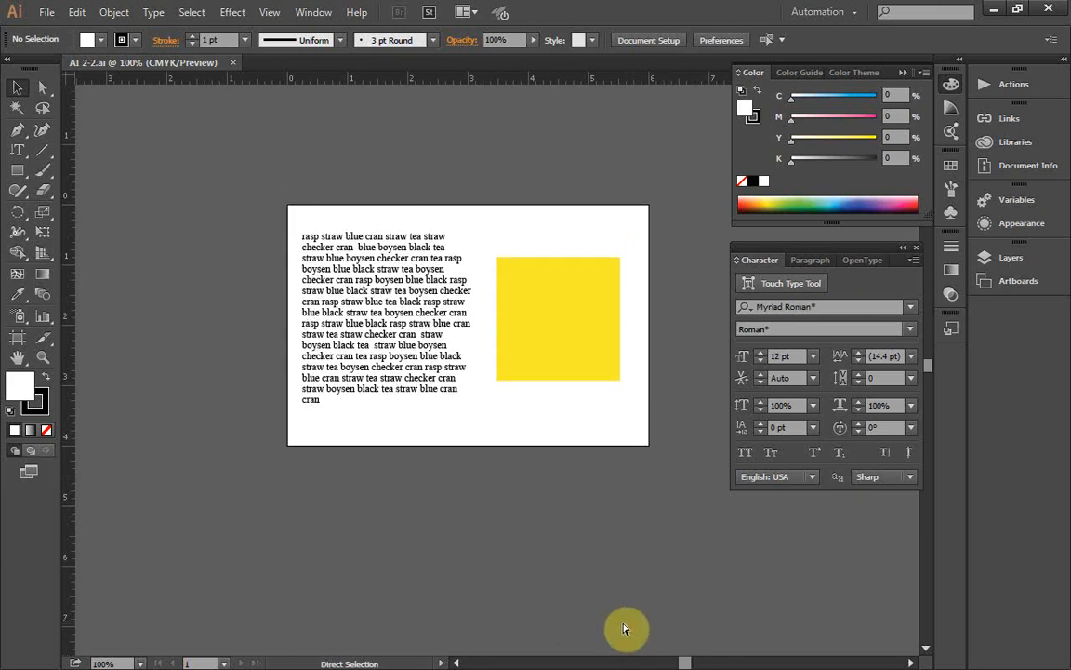
{"action": "key", "text": "ctrl+equal"}
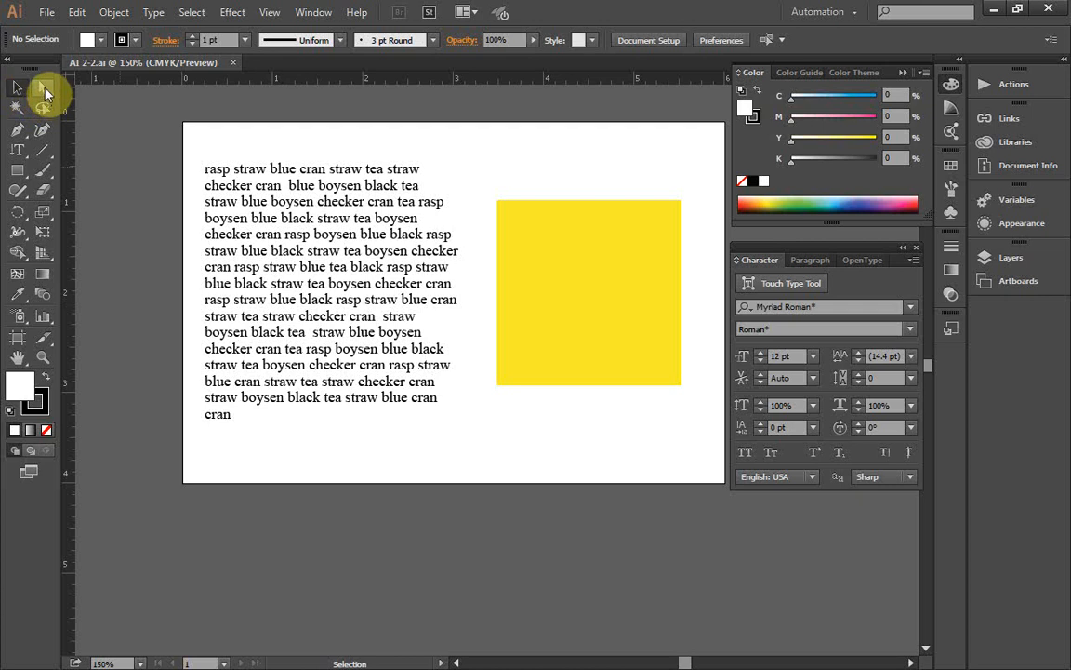
{"action": "left_click", "coordinate": [624, 300]}
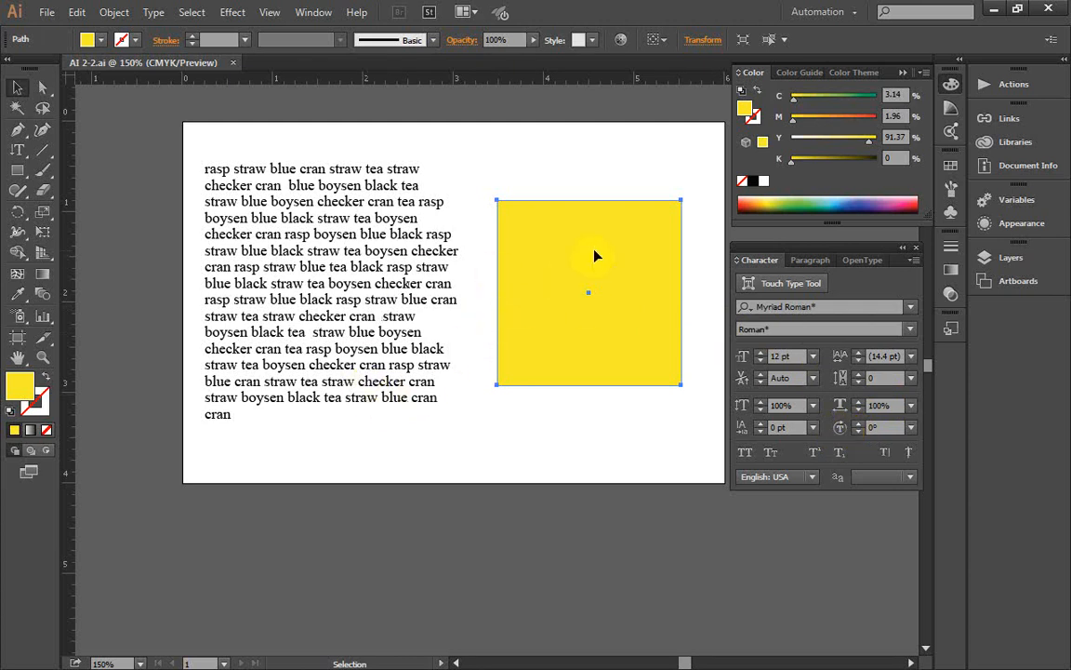
{"action": "right_click", "coordinate": [654, 317]}
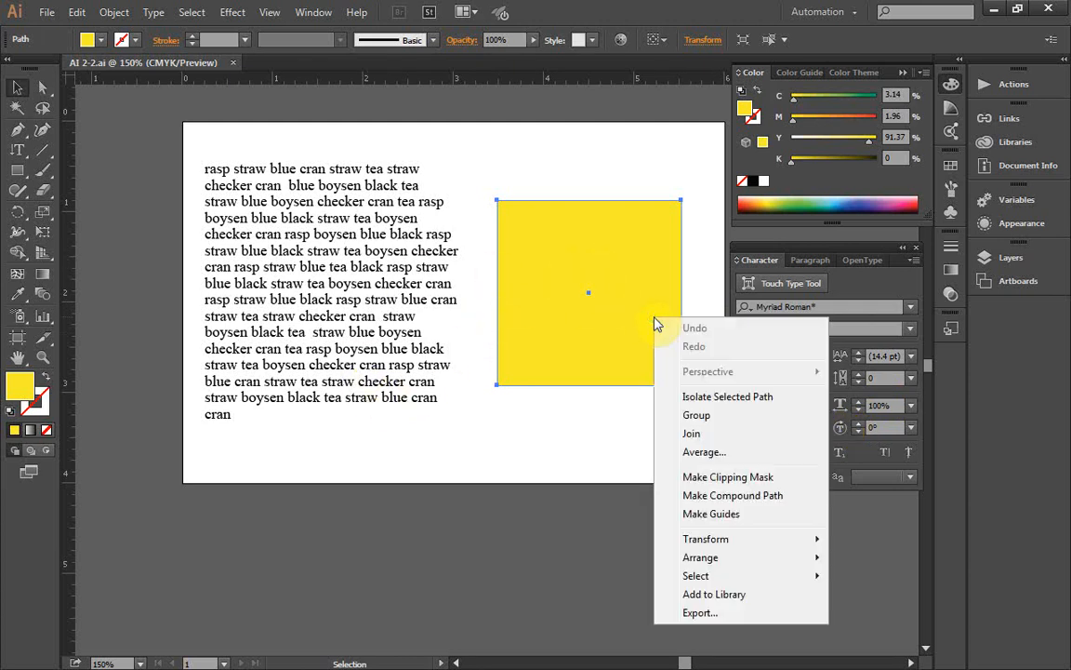
{"action": "mouse_move", "coordinate": [722, 546]}
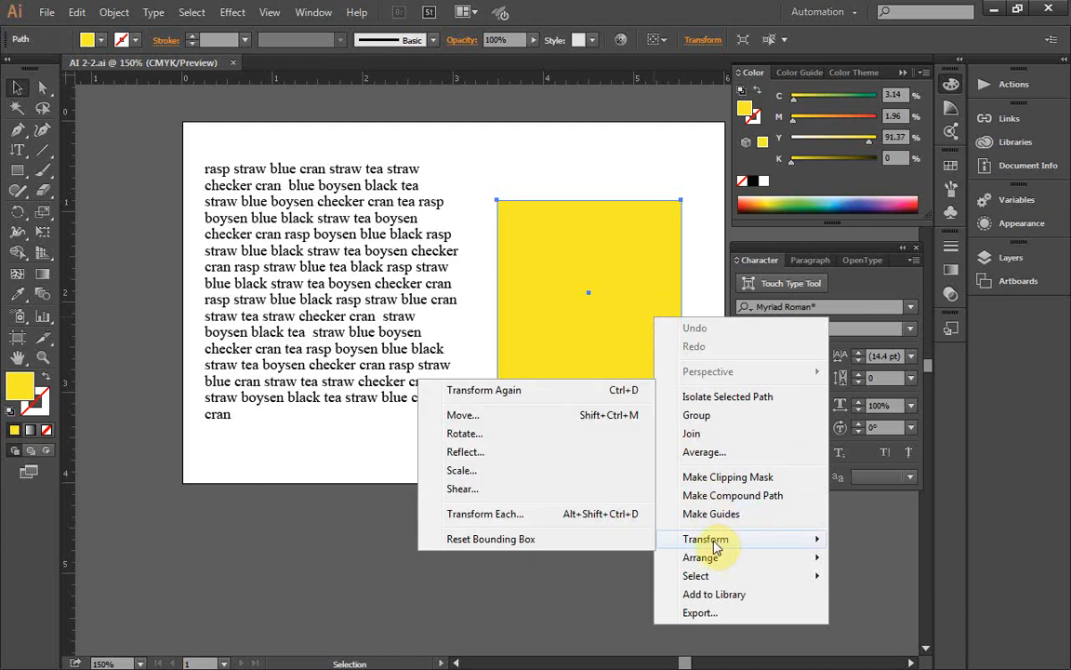
{"action": "left_click", "coordinate": [545, 435]}
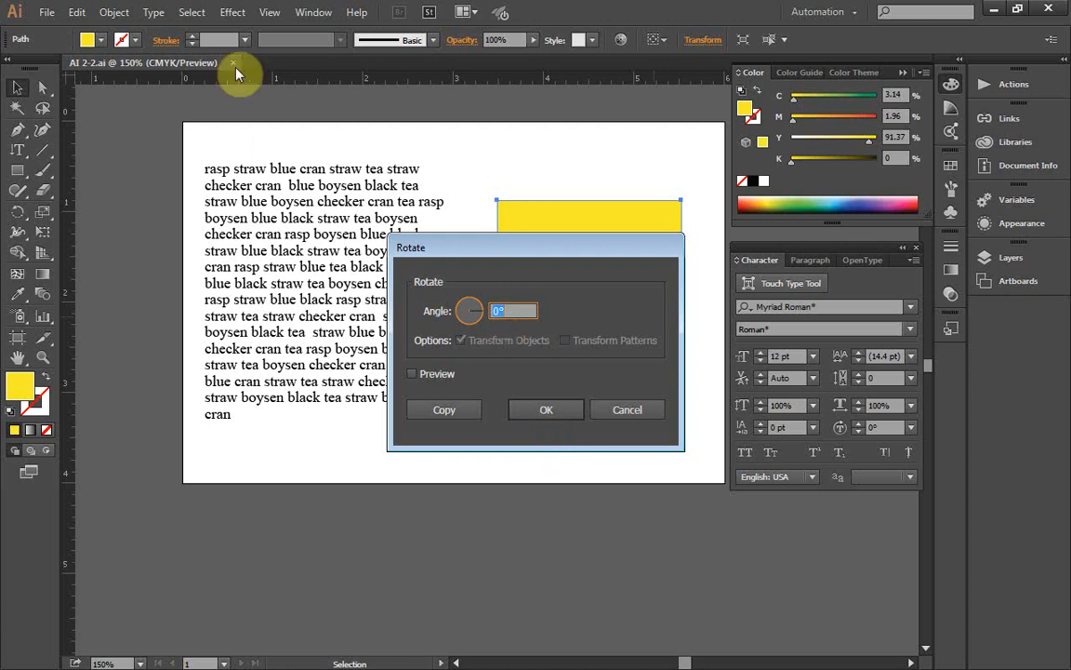
{"action": "left_click", "coordinate": [318, 17]}
{"action": "left_click", "coordinate": [627, 415]}
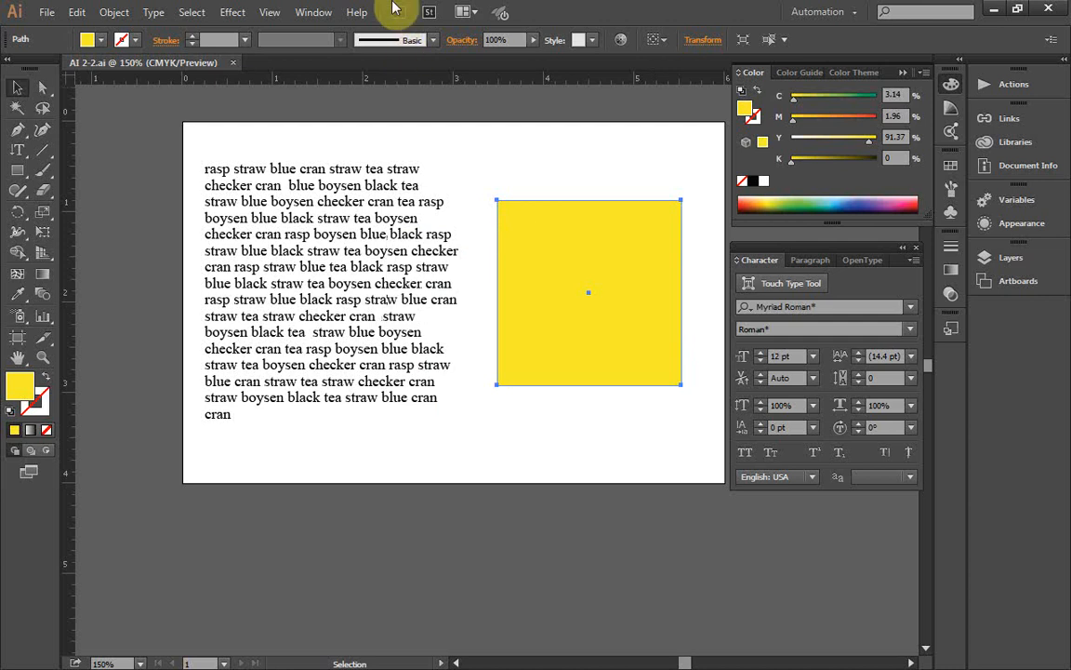
{"action": "left_click", "coordinate": [321, 11]}
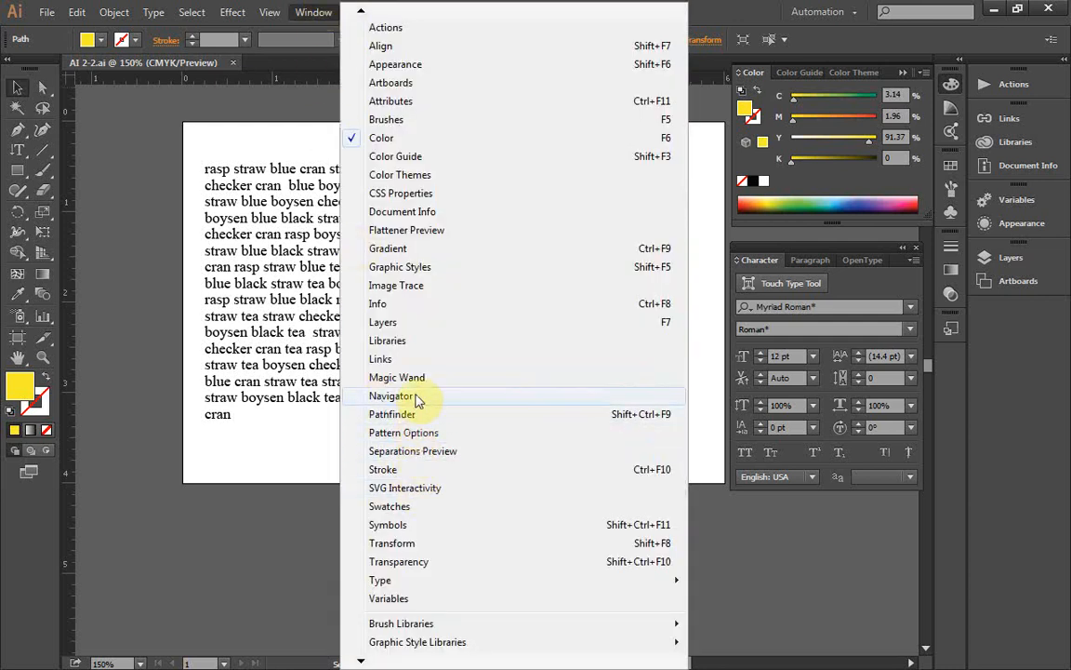
{"action": "left_click", "coordinate": [708, 8]}
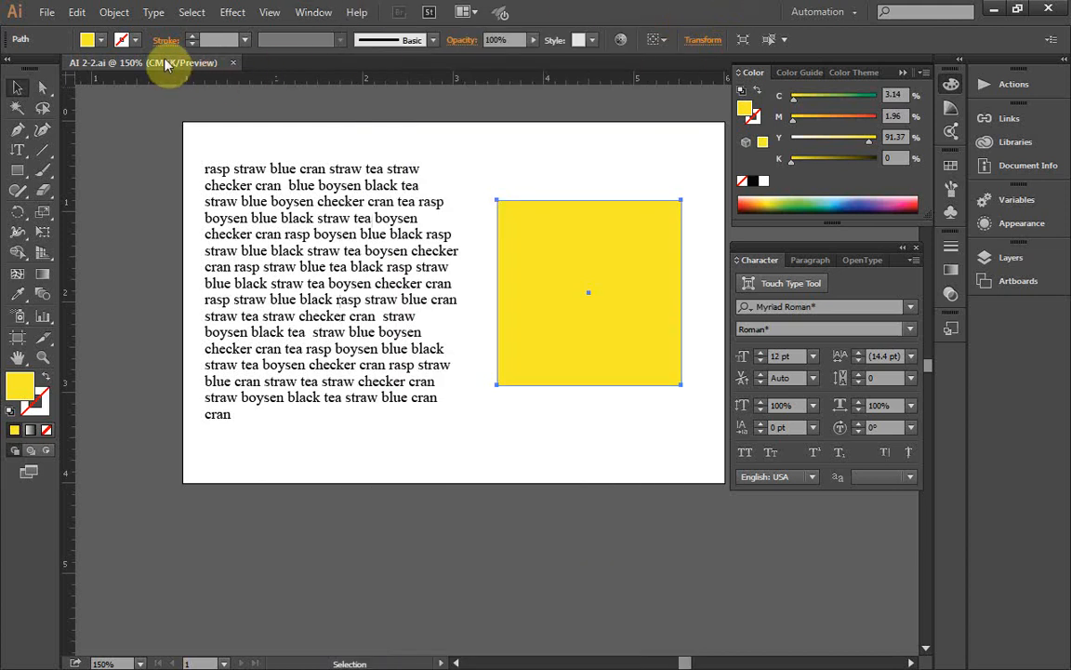
{"action": "left_click", "coordinate": [115, 11]}
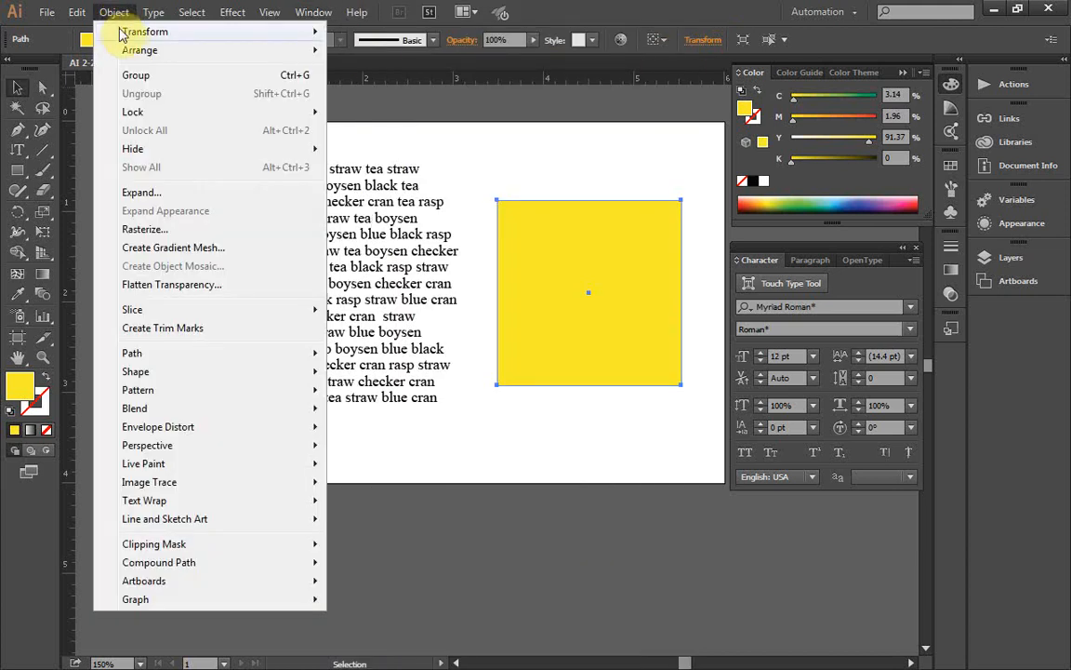
{"action": "left_click", "coordinate": [425, 11]}
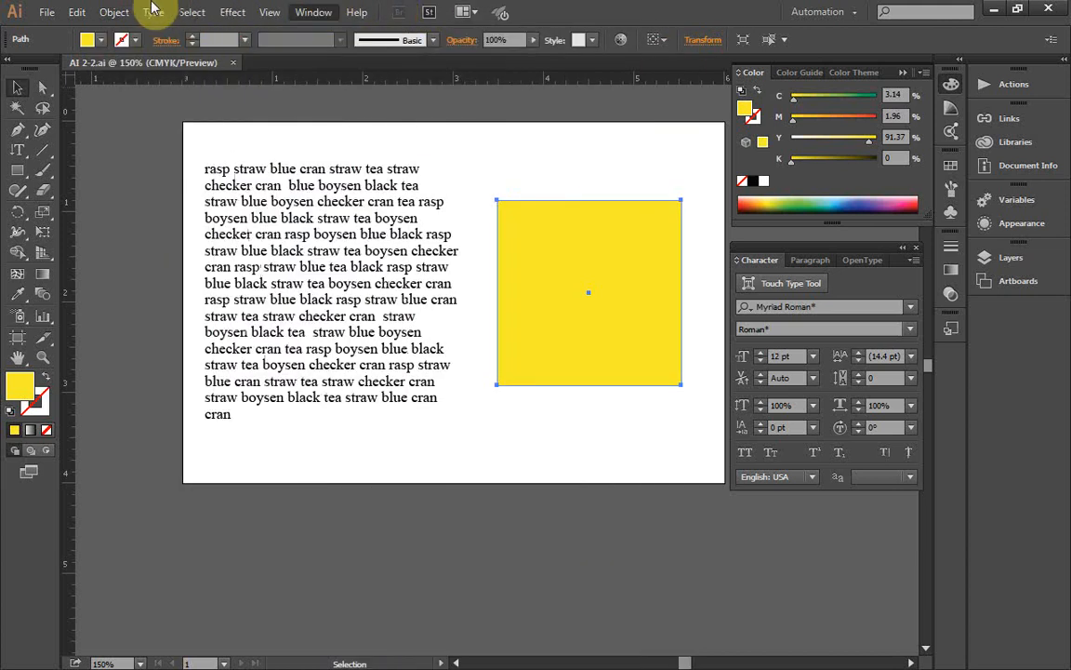
{"action": "left_click", "coordinate": [74, 13]}
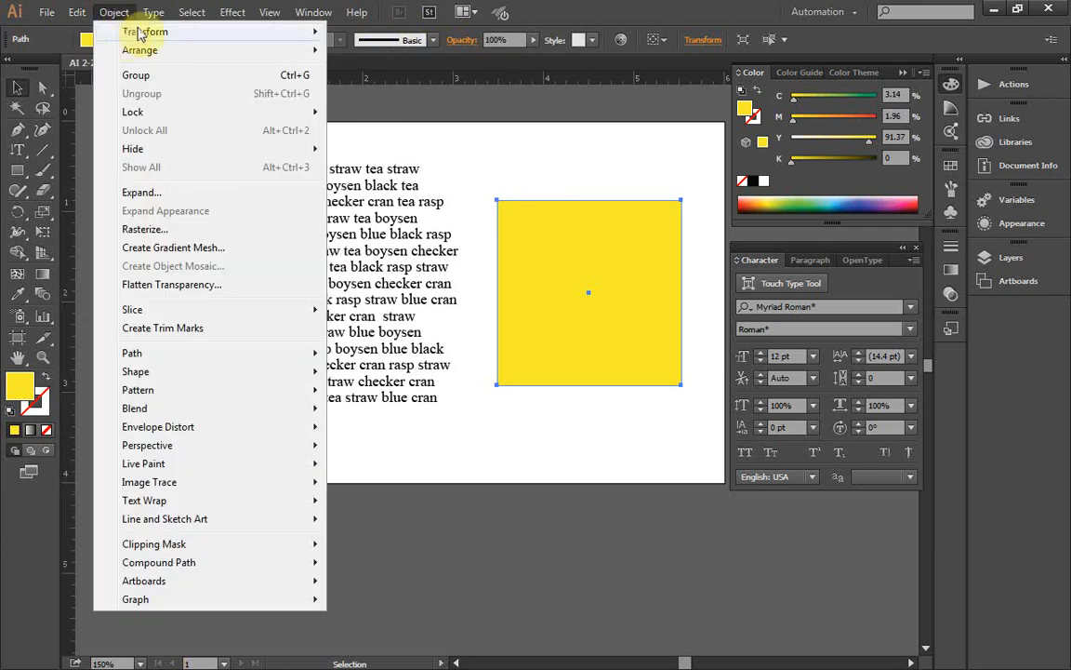
Step: Rotate the yellow square by 45° with the preview enabled
{"action": "left_click", "coordinate": [120, 13]}
{"action": "left_click", "coordinate": [124, 14]}
{"action": "mouse_move", "coordinate": [148, 34]}
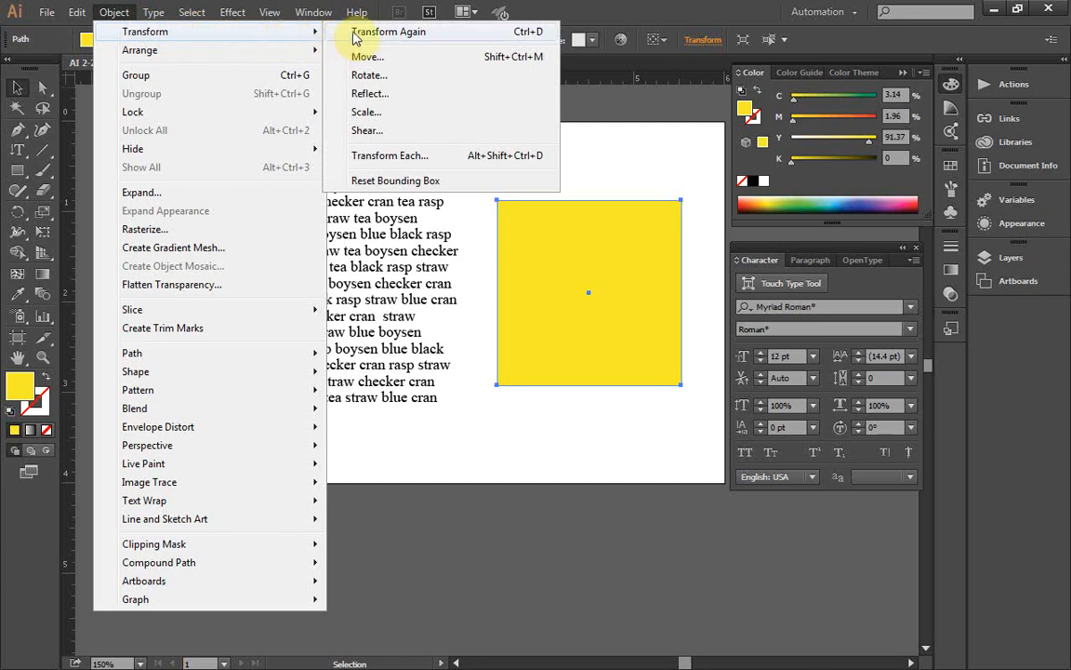
{"action": "left_click", "coordinate": [380, 78]}
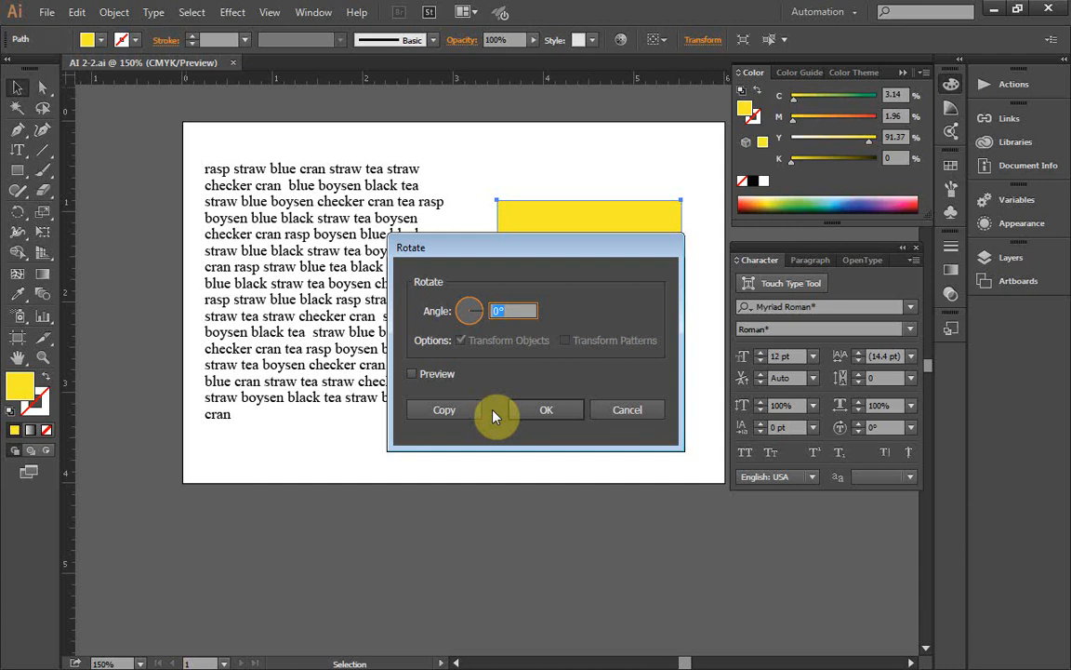
{"action": "left_click", "coordinate": [498, 309]}
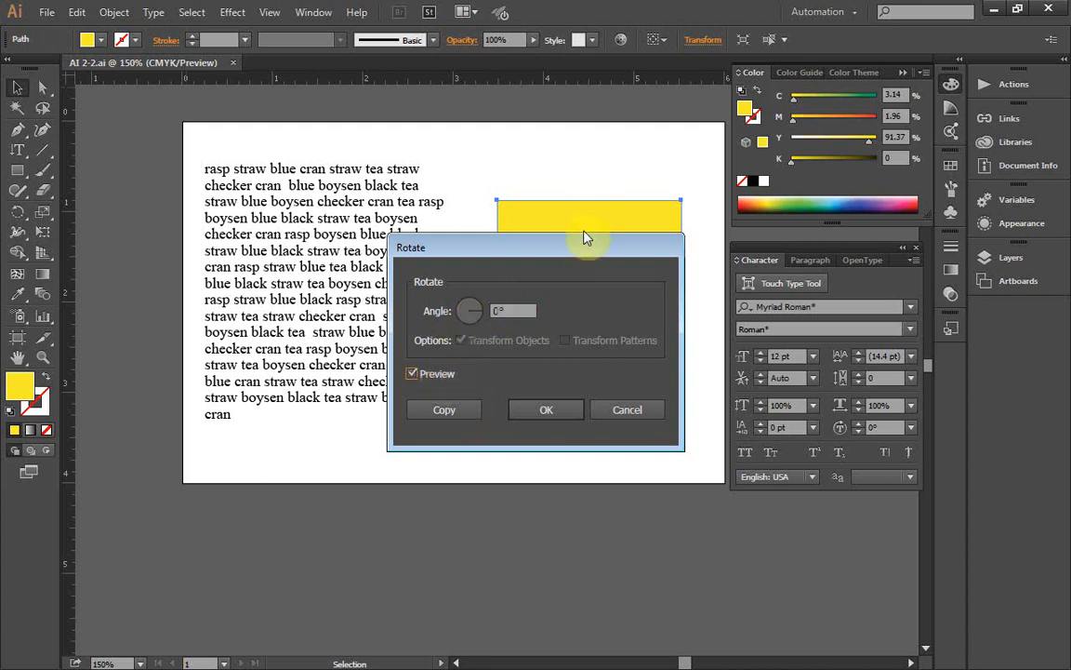
{"action": "double_click", "coordinate": [498, 310]}
{"action": "left_click_drag", "start_coordinate": [492, 308], "coordinate": [502, 318]}
{"action": "double_click", "coordinate": [496, 309]}
{"action": "key", "text": "BackSpace"}
{"action": "type", "text": "45"}
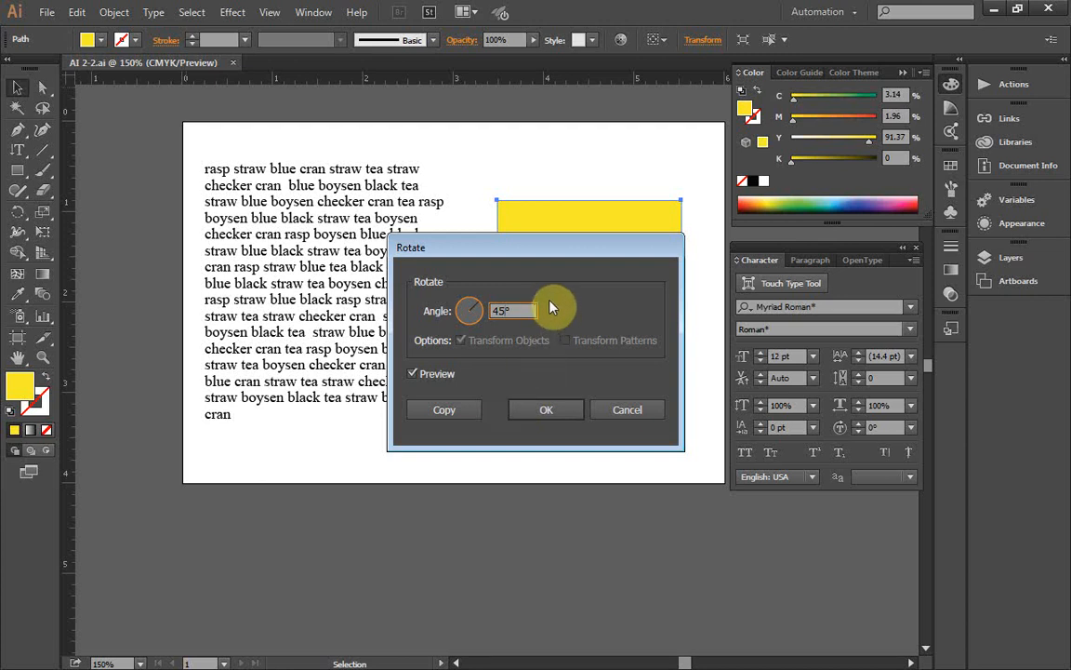
{"action": "left_click_drag", "start_coordinate": [548, 251], "coordinate": [347, 261]}
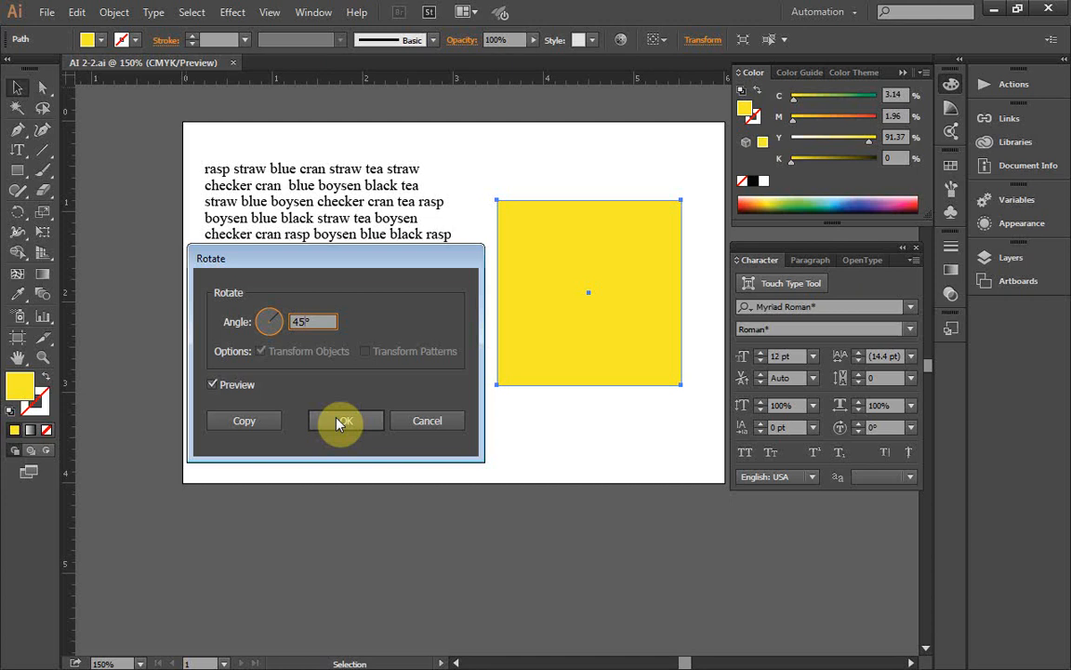
{"action": "left_click", "coordinate": [341, 422]}
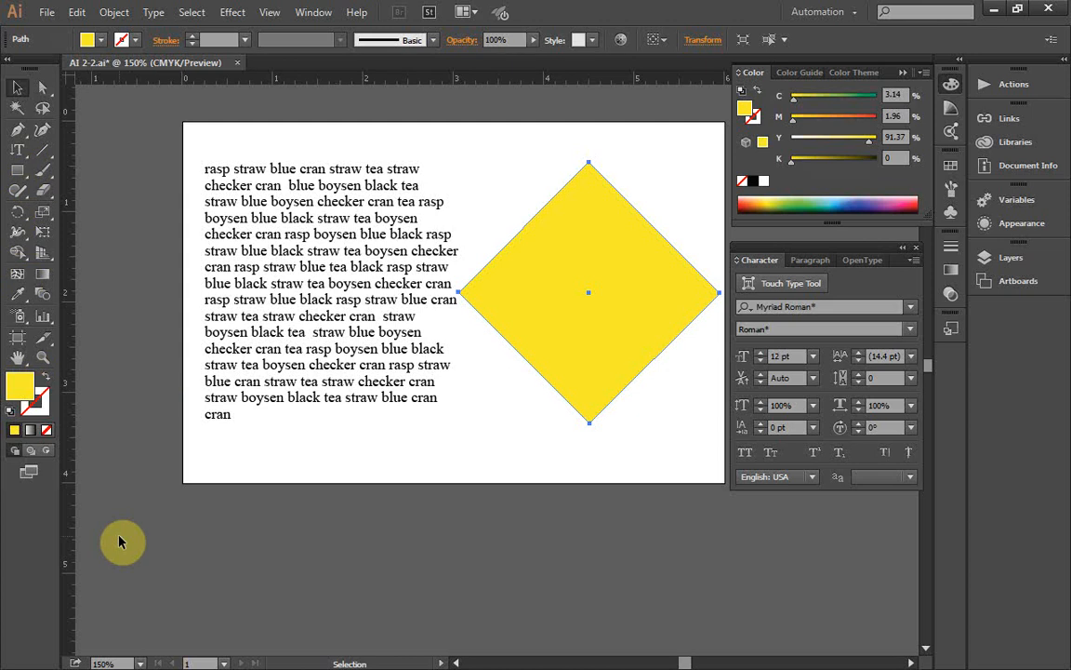
Step: Place the Area Type tool in the text block beside the diamond and select all of its text
{"action": "left_click", "coordinate": [20, 151]}
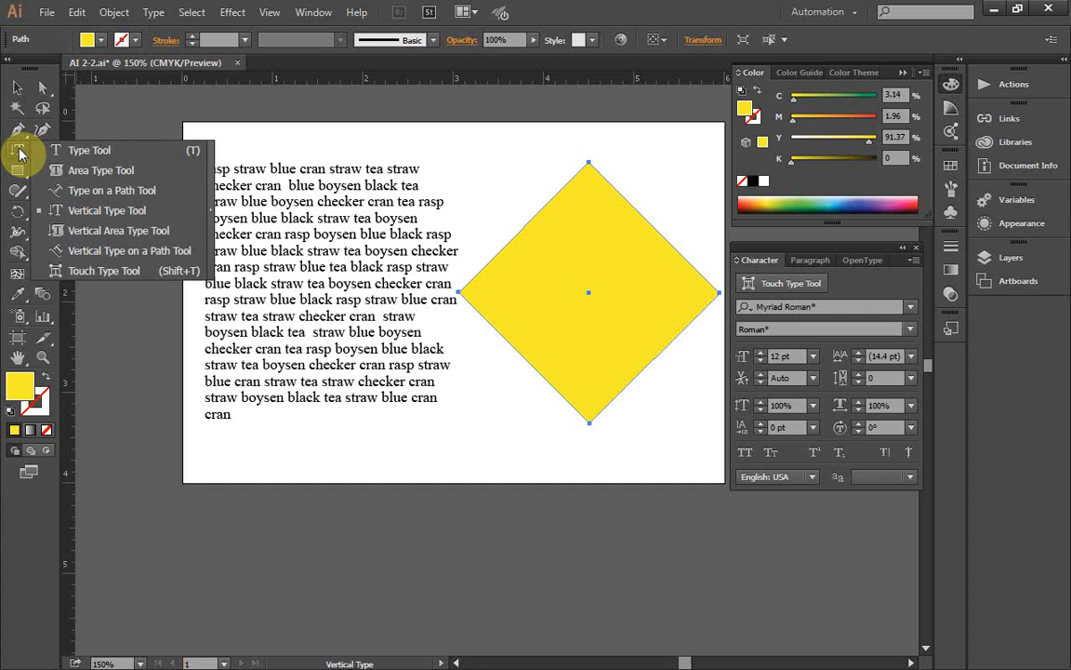
{"action": "left_click", "coordinate": [67, 170]}
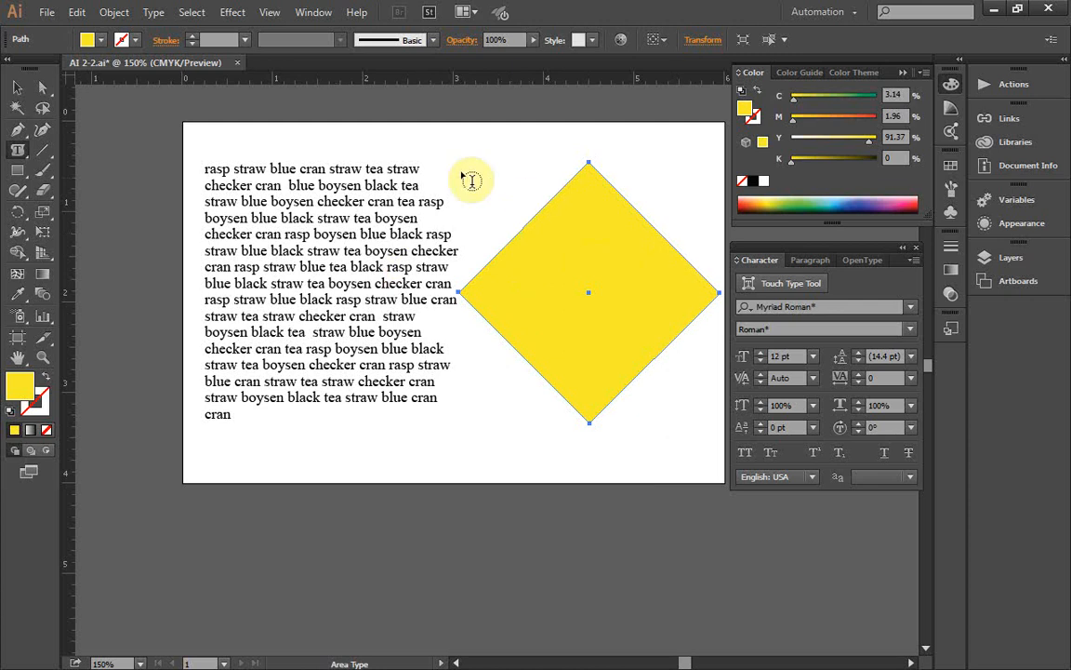
{"action": "left_click", "coordinate": [326, 282]}
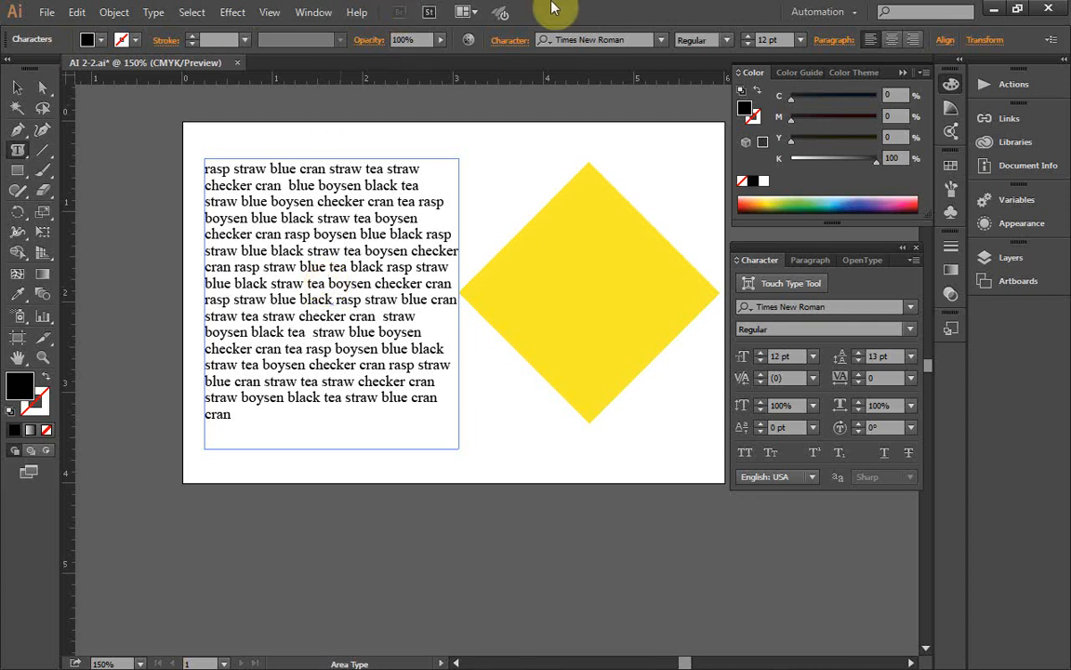
{"action": "left_click", "coordinate": [191, 12]}
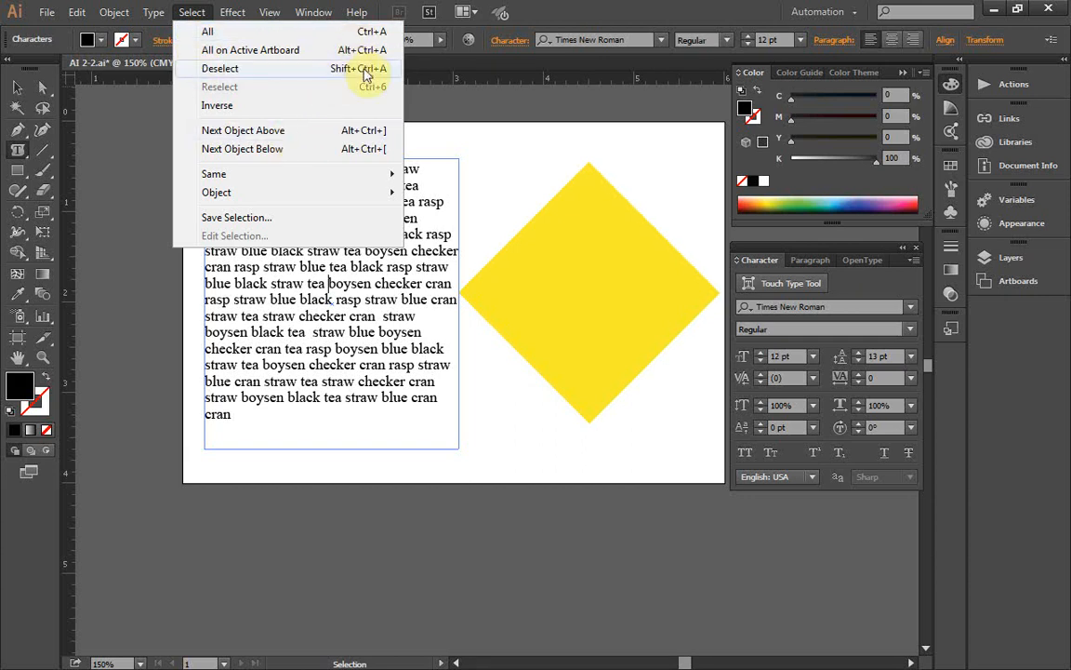
{"action": "left_click", "coordinate": [253, 19]}
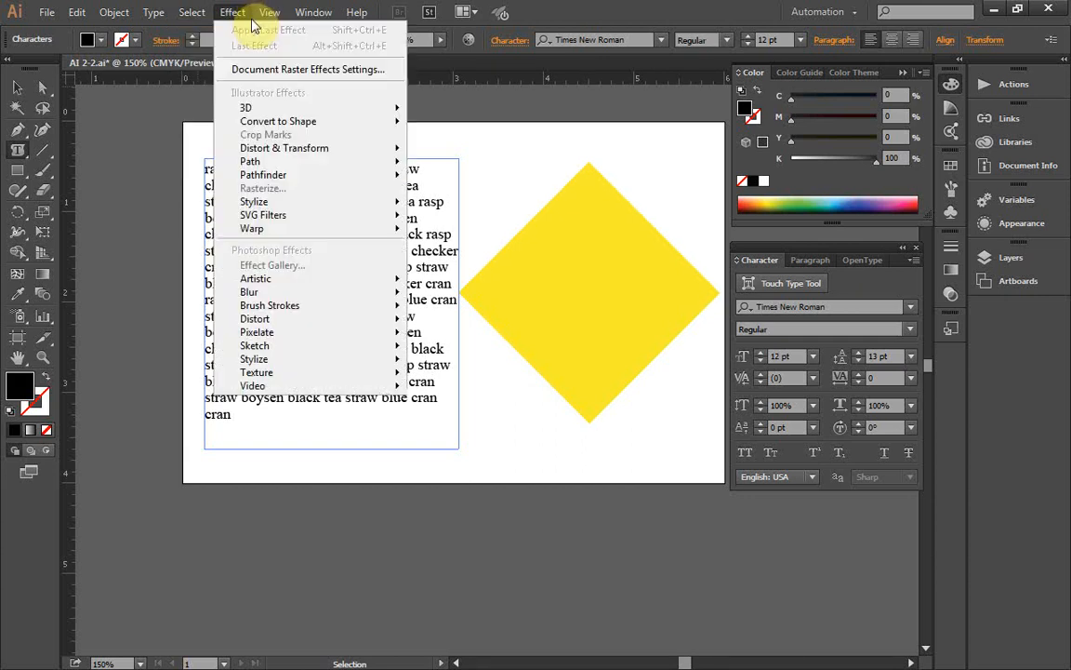
{"action": "mouse_move", "coordinate": [197, 16]}
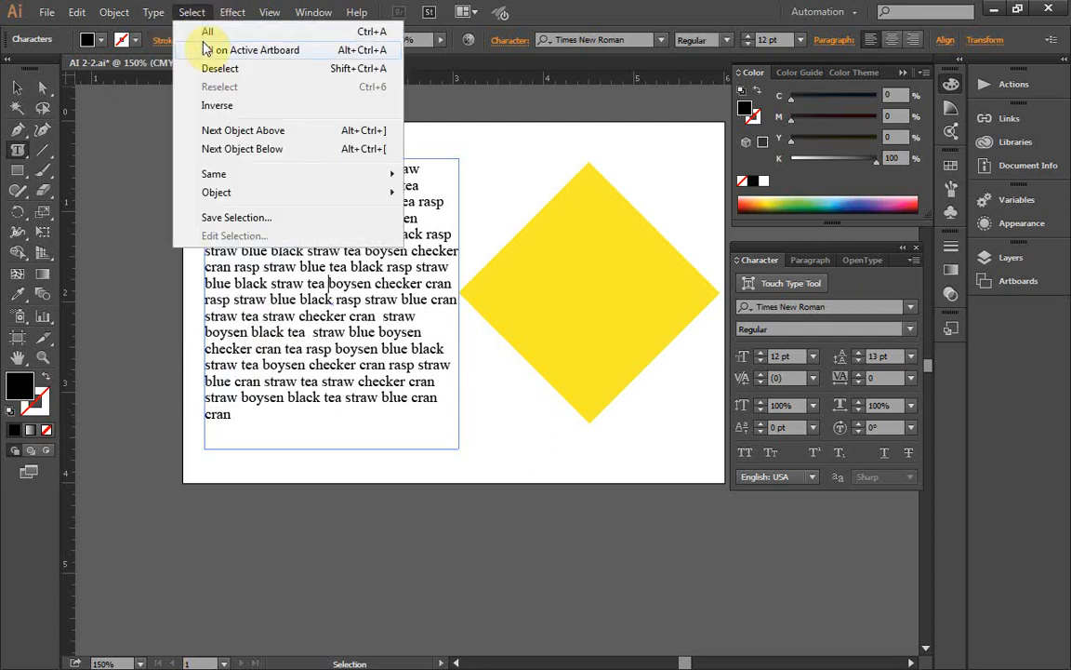
{"action": "left_click", "coordinate": [201, 44]}
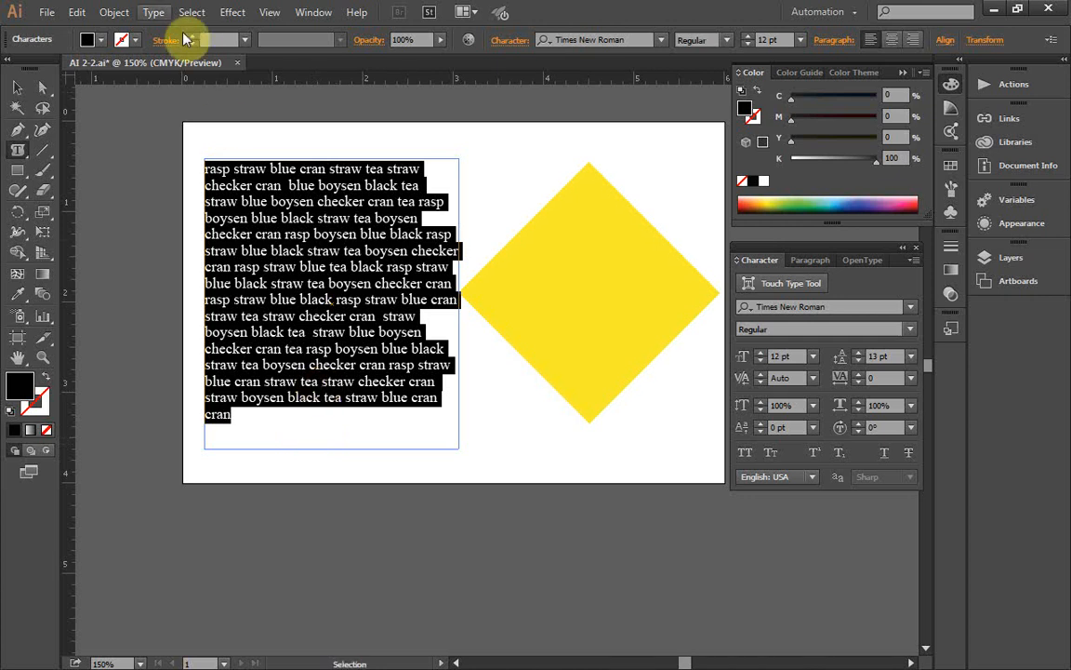
Step: Leave text editing and select the text block as an object with the Selection tool
{"action": "left_click", "coordinate": [78, 11]}
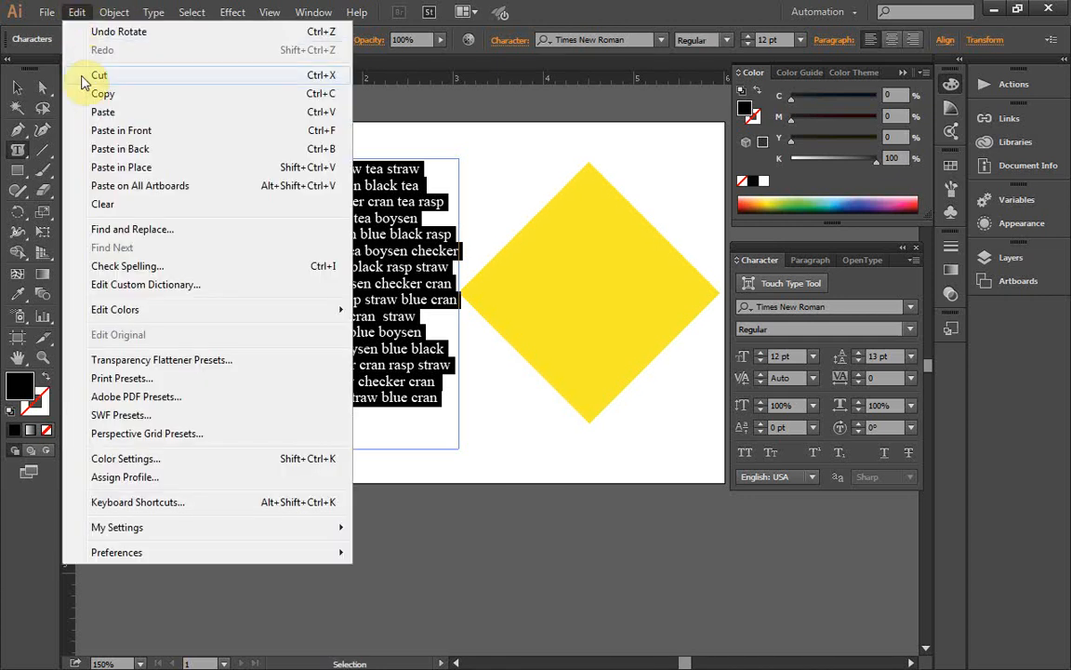
{"action": "left_click", "coordinate": [77, 12]}
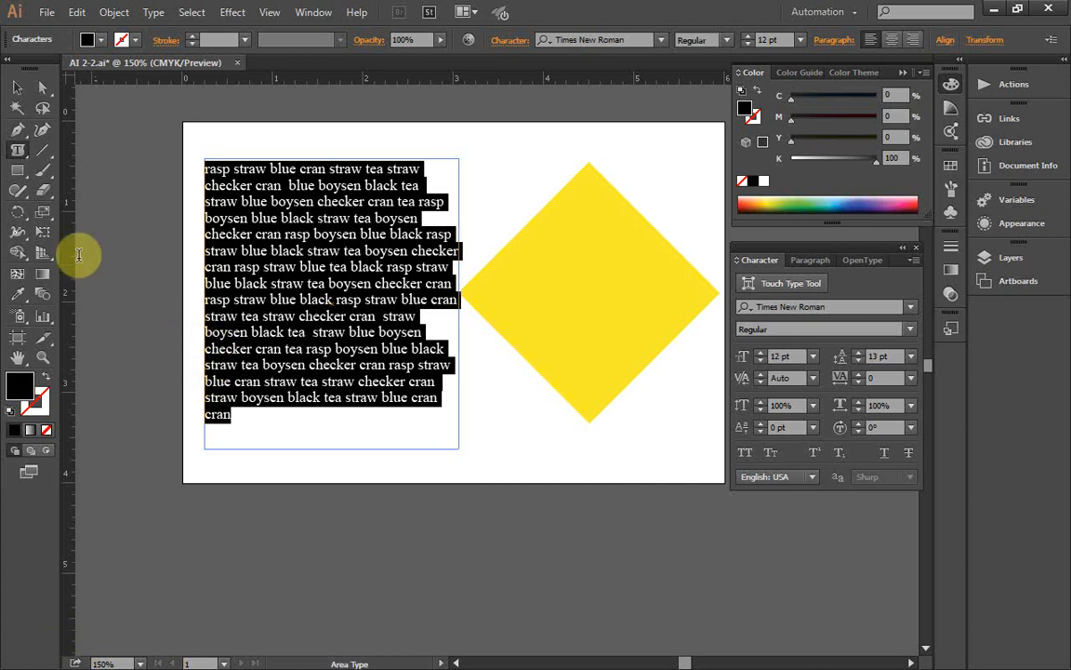
{"action": "left_click", "coordinate": [26, 91]}
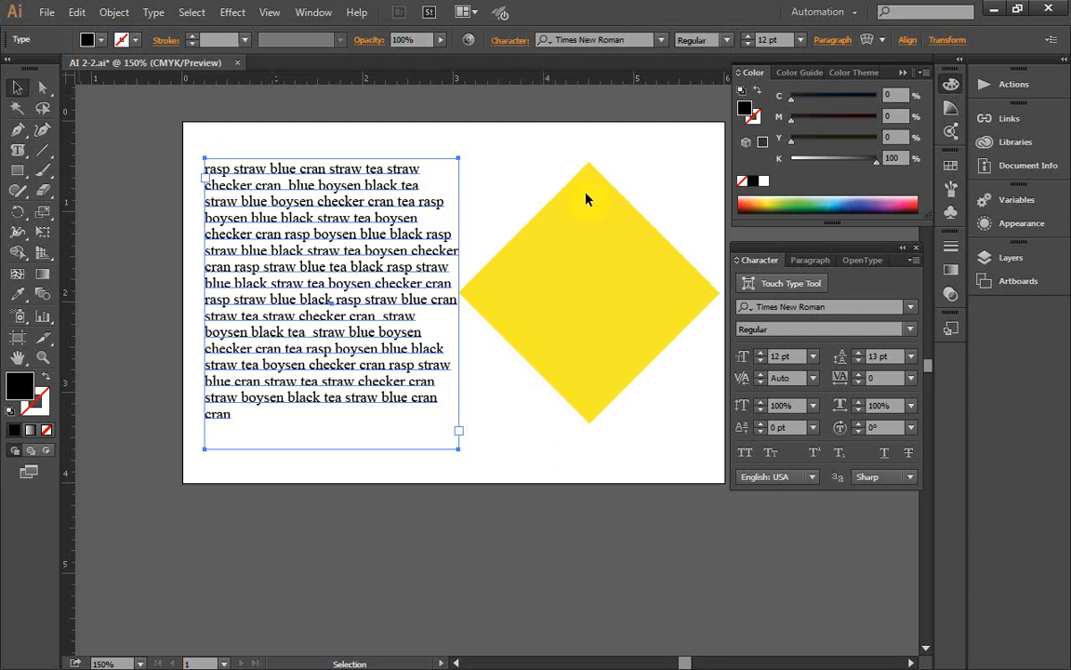
Step: Turn the yellow diamond into a text container with the Area Type tool and paste the copied text into it
{"action": "left_click", "coordinate": [573, 288]}
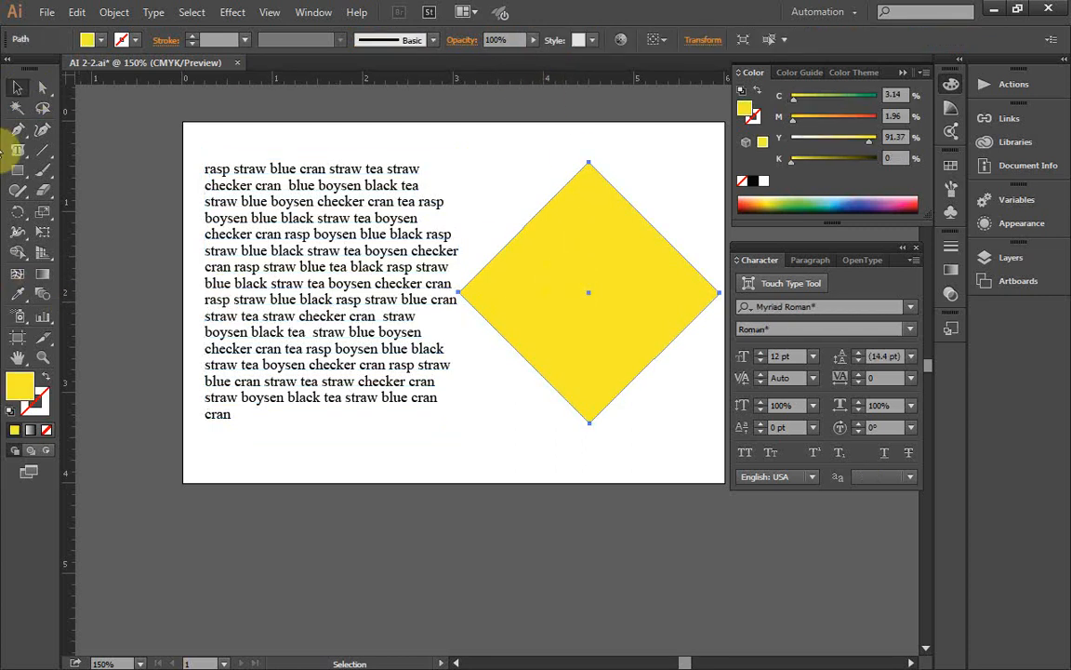
{"action": "left_click", "coordinate": [22, 155]}
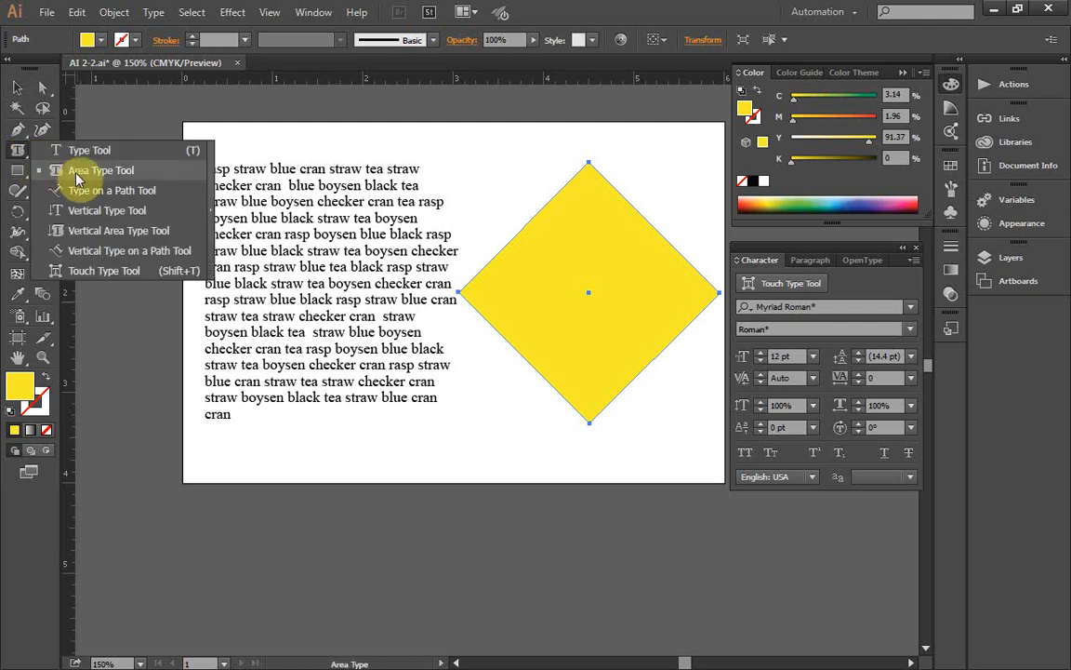
{"action": "left_click", "coordinate": [93, 170]}
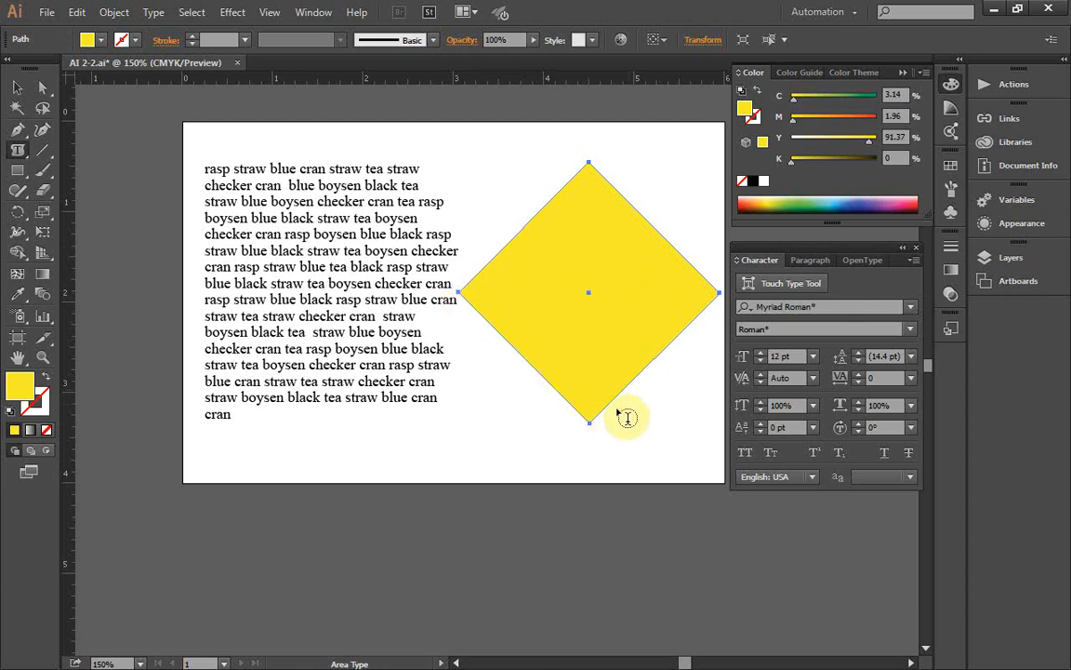
{"action": "left_click", "coordinate": [646, 217]}
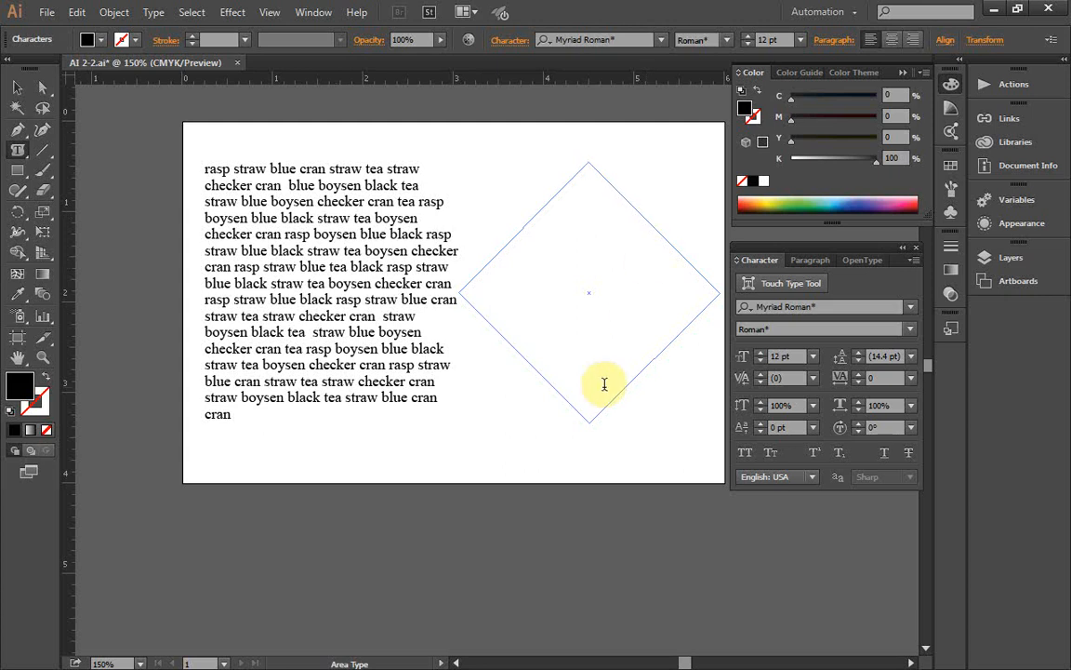
{"action": "key", "text": "Escape"}
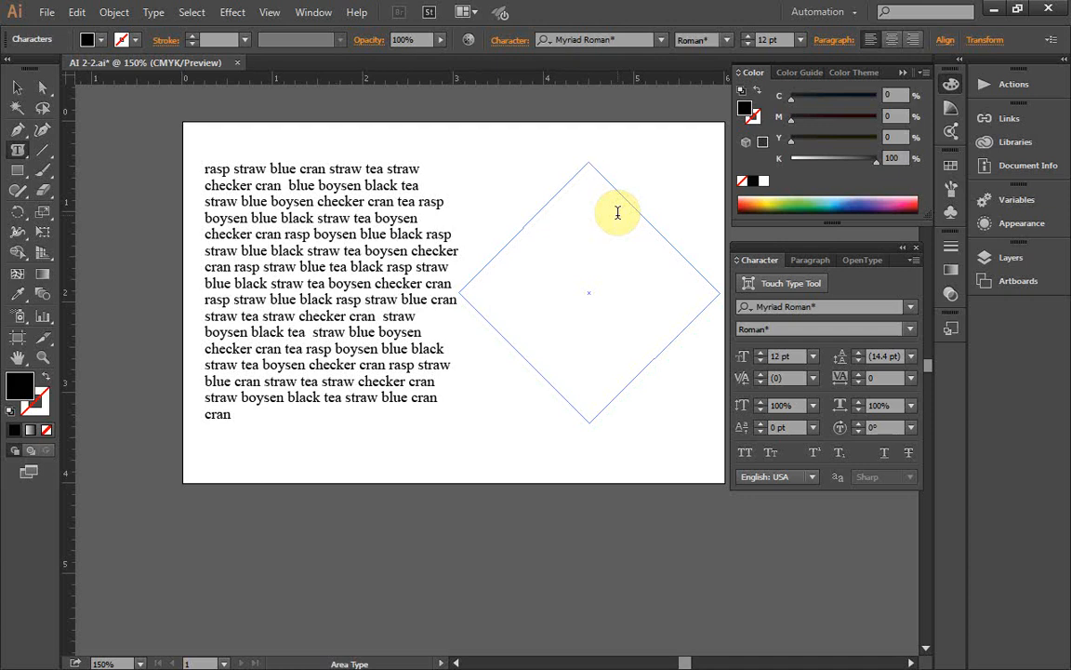
{"action": "key", "text": "ctrl+v"}
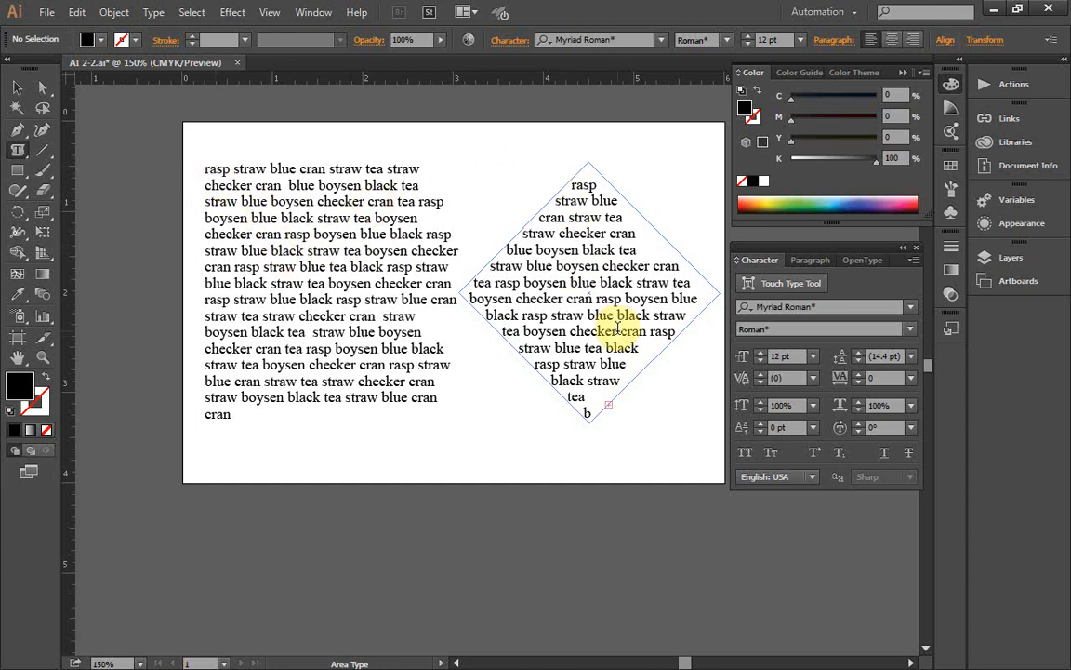
Step: Place the text cursor inside the diamond's text with the Area Type tool and center-align the paragraph
{"action": "left_click", "coordinate": [16, 153]}
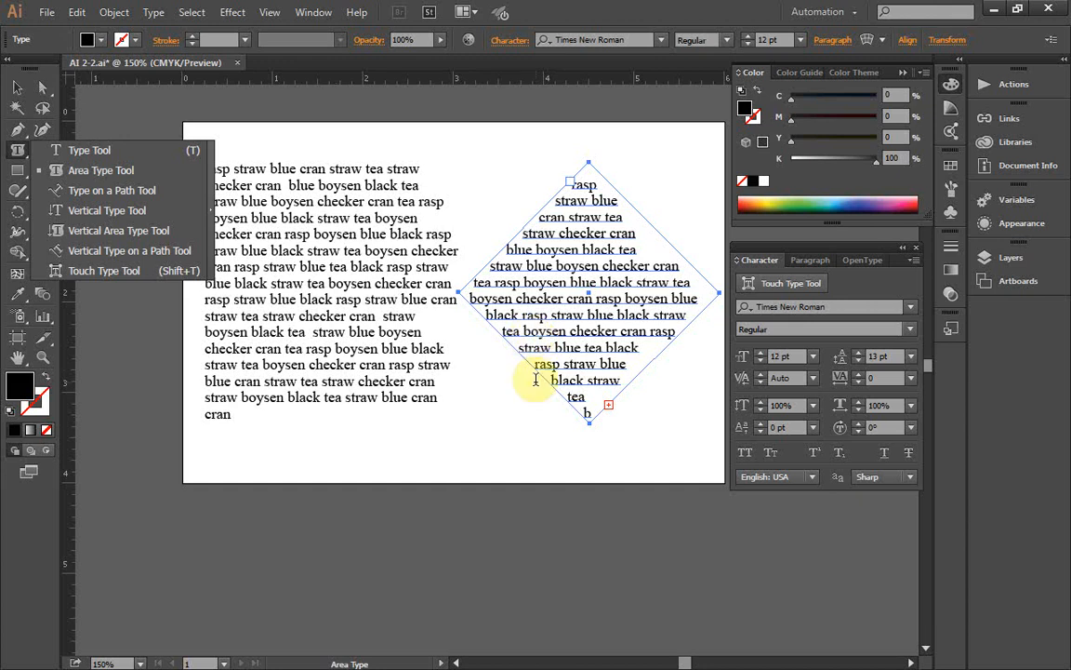
{"action": "left_click", "coordinate": [614, 290]}
{"action": "left_click", "coordinate": [596, 234]}
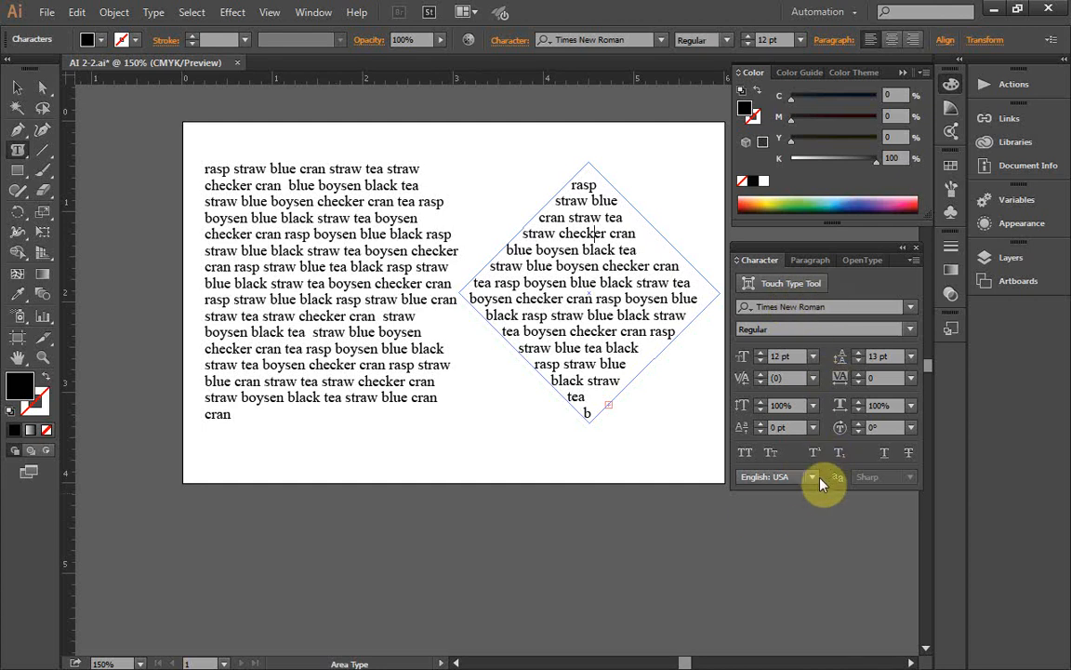
{"action": "left_click", "coordinate": [817, 261]}
{"action": "left_click", "coordinate": [772, 283]}
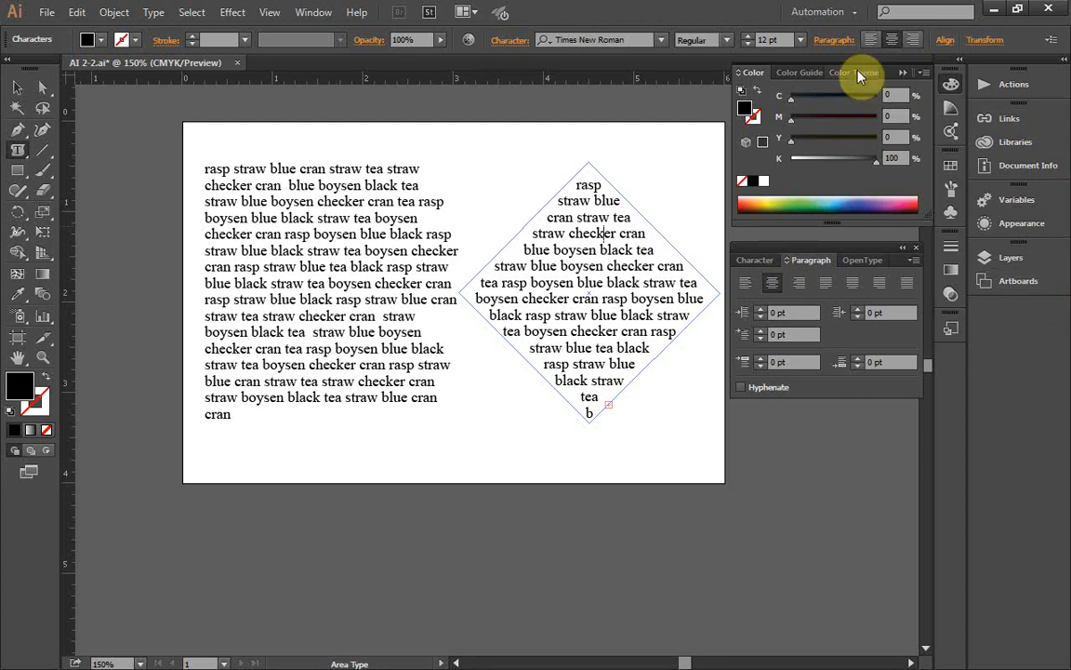
Step: Select all the text inside the diamond and set its font size to 9 pt
{"action": "left_click", "coordinate": [754, 261]}
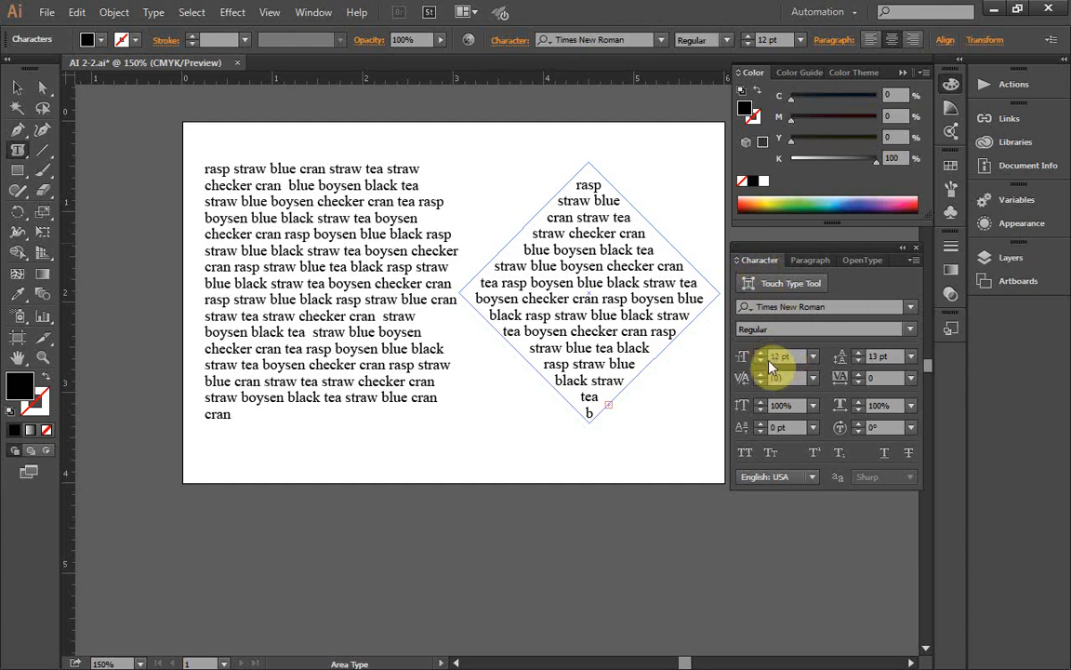
{"action": "left_click", "coordinate": [772, 357]}
{"action": "key", "text": "Return"}
{"action": "left_click", "coordinate": [587, 291]}
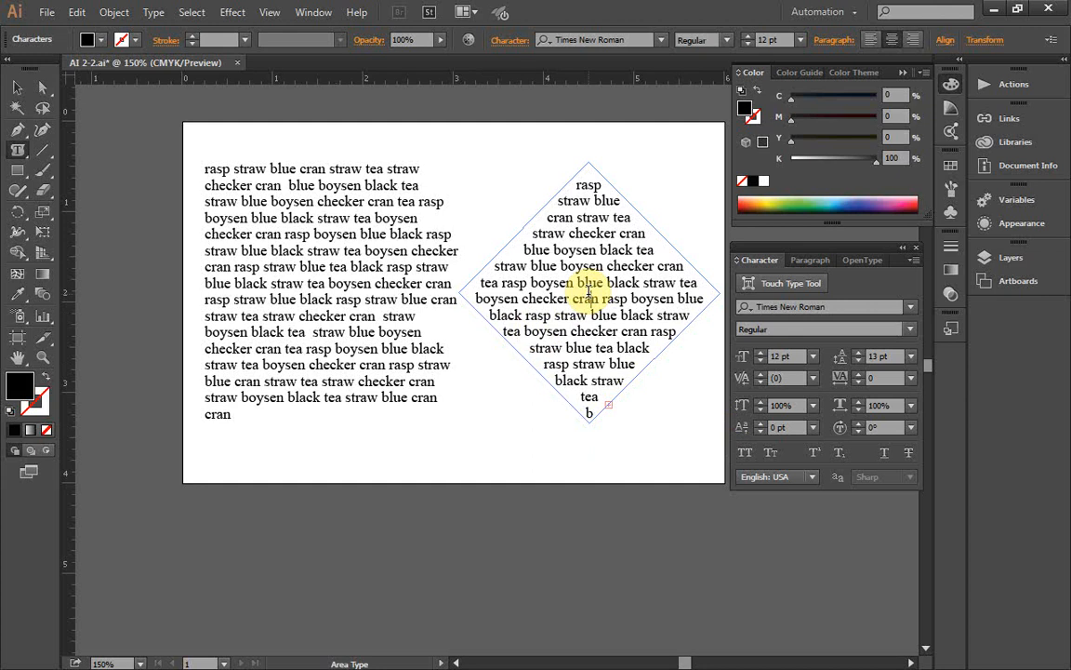
{"action": "key", "text": "ctrl+a"}
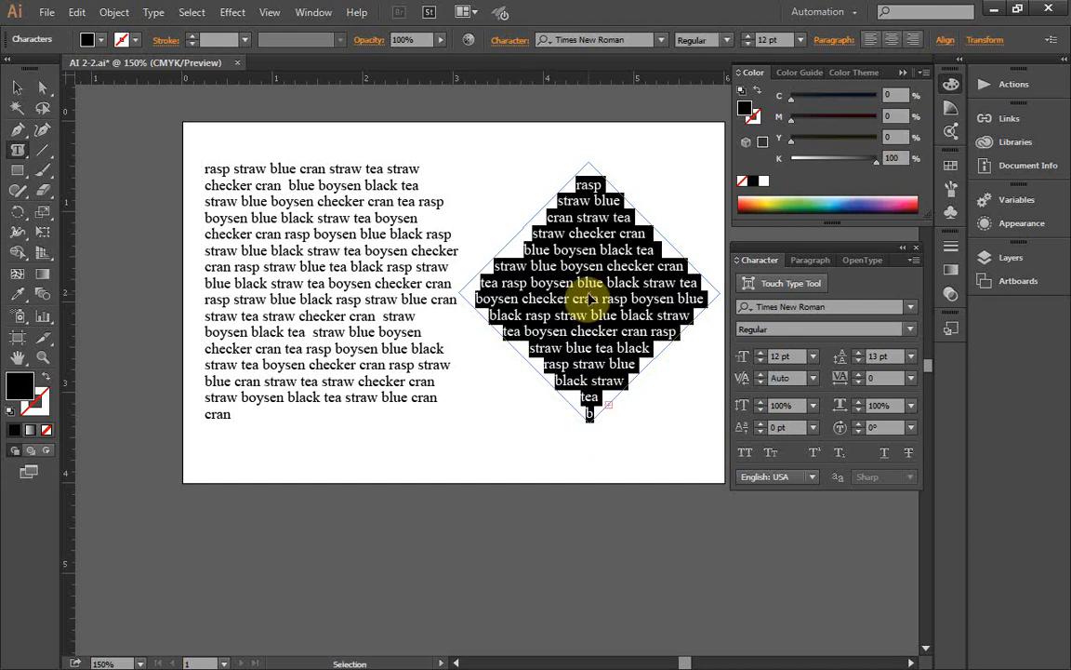
{"action": "left_click", "coordinate": [193, 11]}
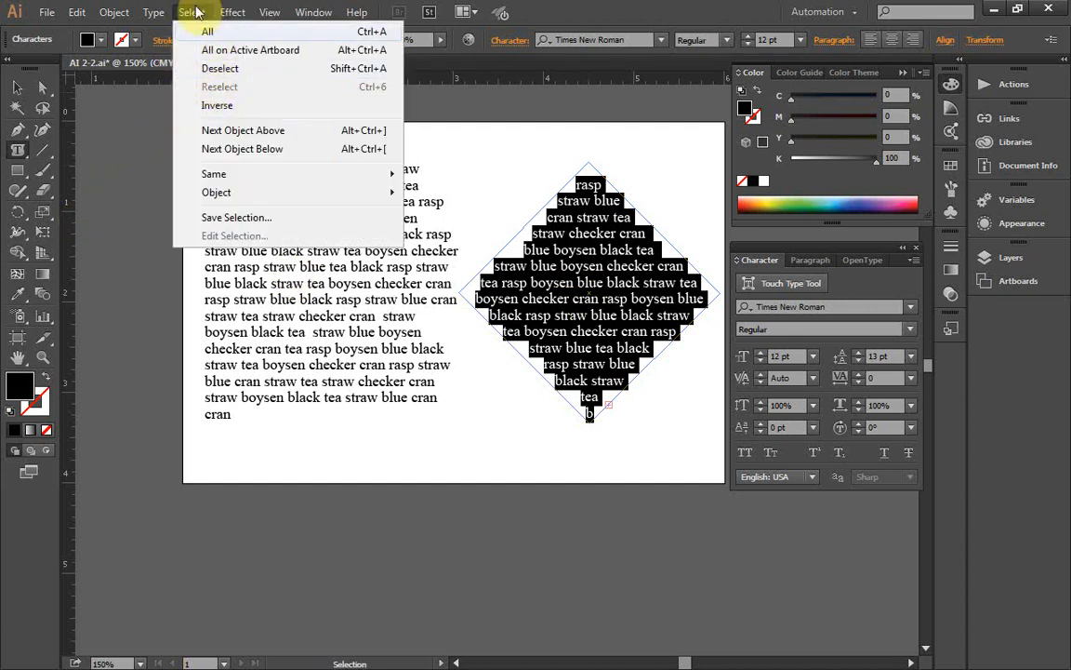
{"action": "left_click", "coordinate": [191, 13]}
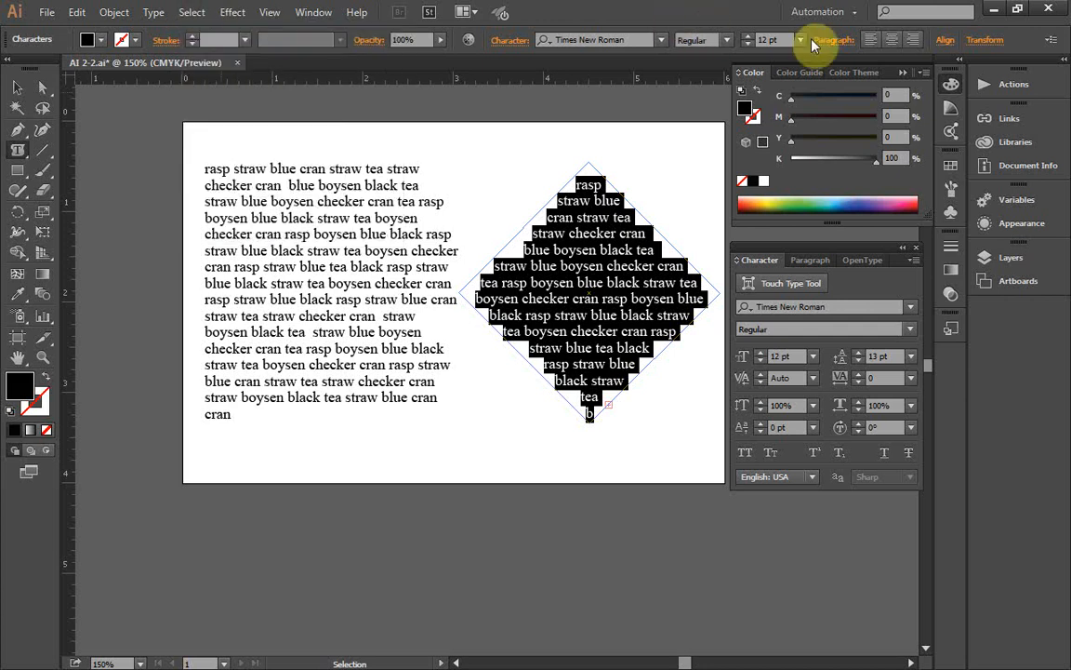
{"action": "left_click", "coordinate": [779, 356]}
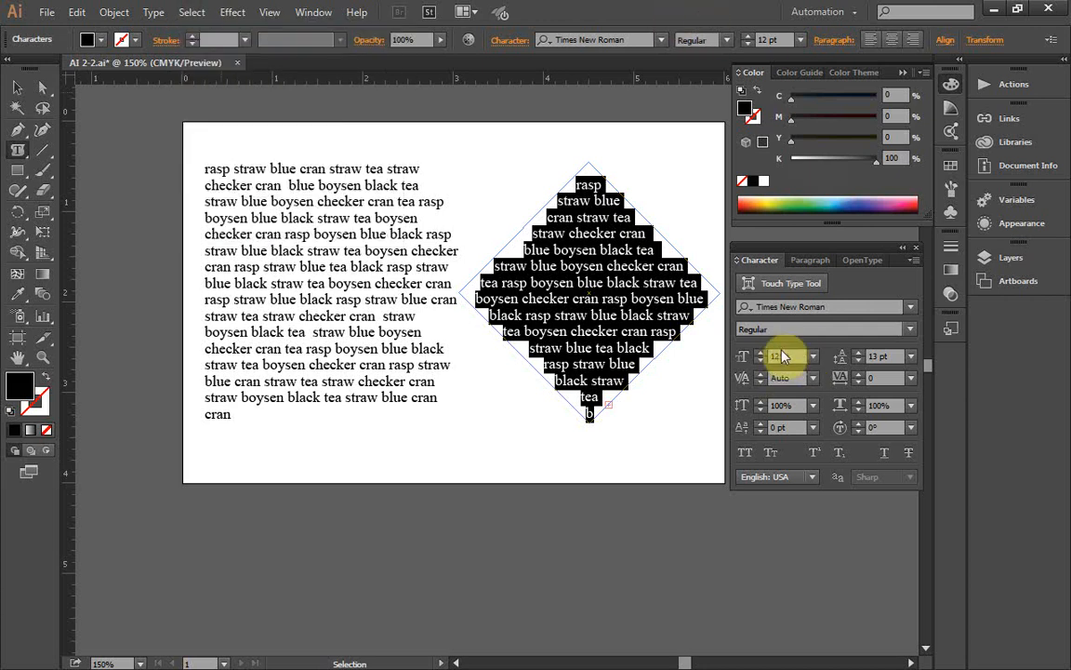
{"action": "left_click", "coordinate": [777, 355]}
{"action": "left_click_drag", "start_coordinate": [782, 355], "coordinate": [767, 353]}
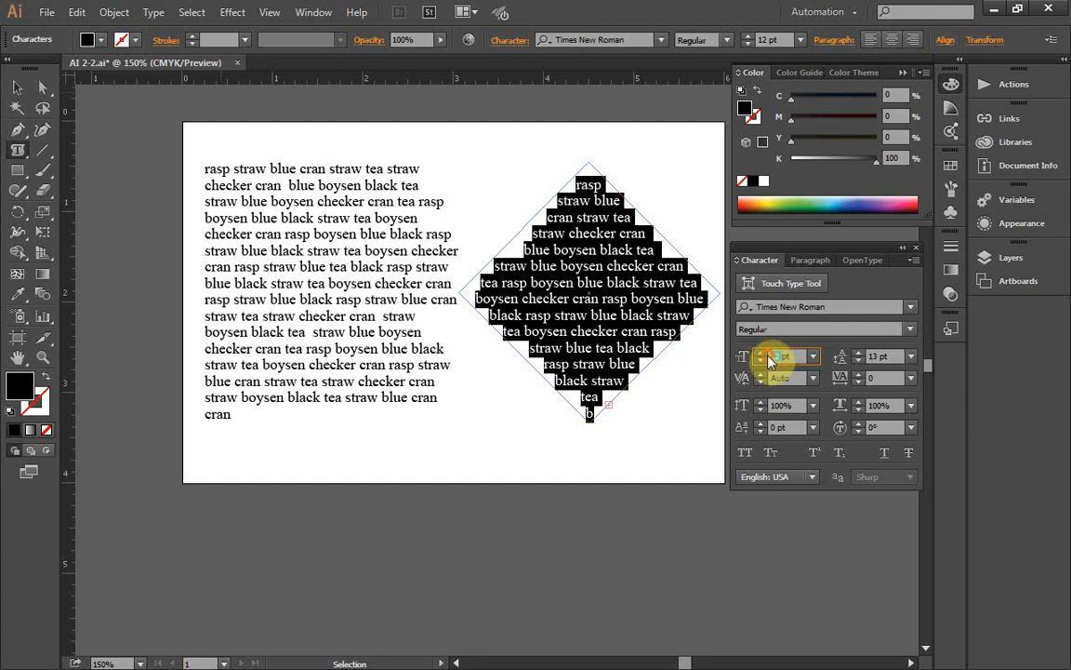
{"action": "type", "text": "9"}
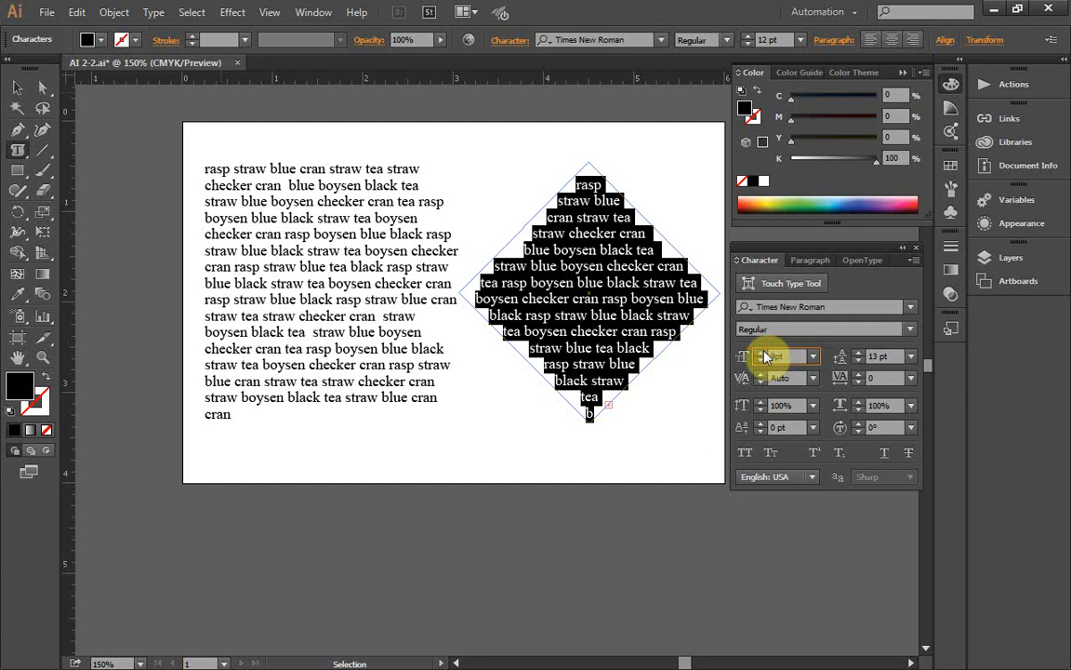
{"action": "key", "text": "Return"}
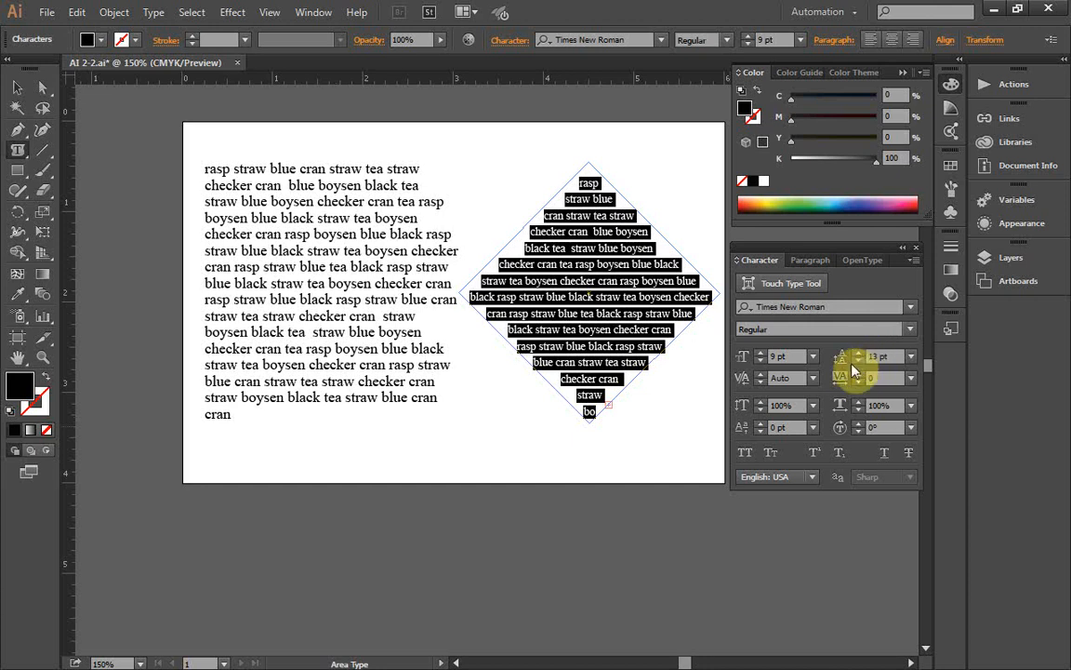
Step: Try reducing the diamond text's leading stepwise to 3 pt, and bring it back to 13 pt
{"action": "left_click", "coordinate": [859, 362]}
{"action": "left_click", "coordinate": [859, 363]}
{"action": "left_click", "coordinate": [859, 363]}
{"action": "left_click", "coordinate": [859, 363]}
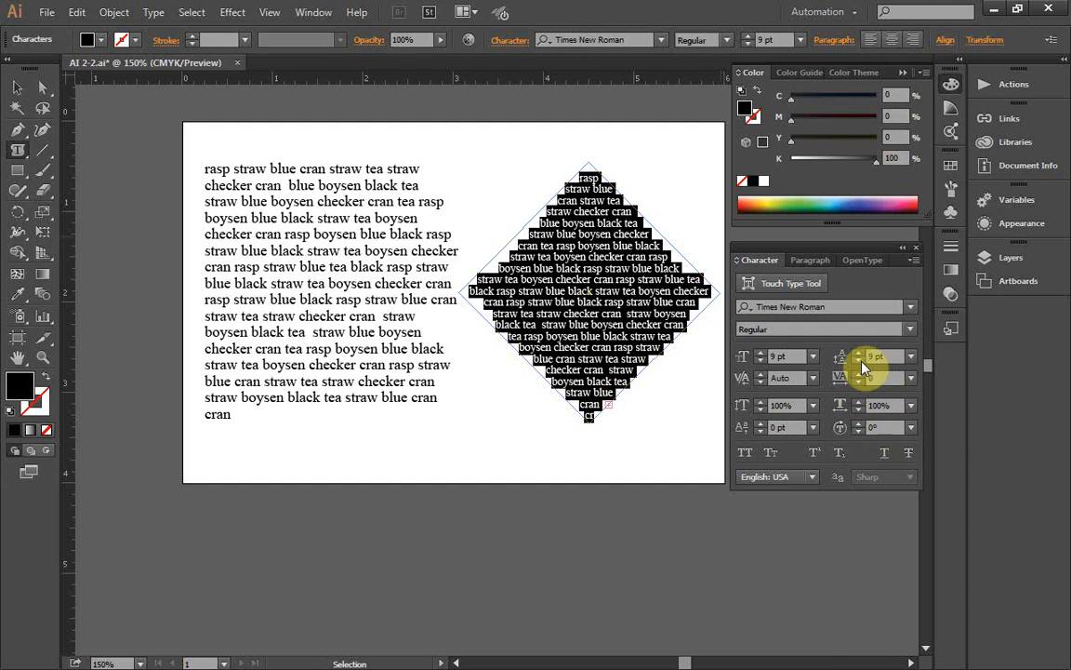
{"action": "left_click", "coordinate": [860, 363]}
{"action": "left_click", "coordinate": [859, 362]}
{"action": "left_click", "coordinate": [860, 363]}
{"action": "left_click", "coordinate": [859, 363]}
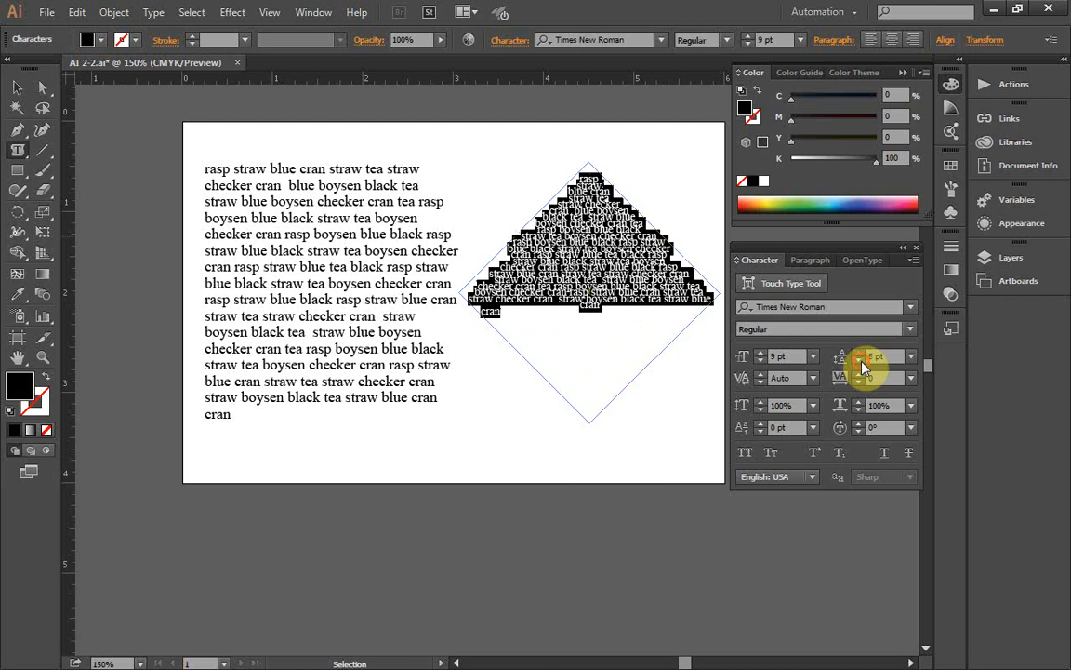
{"action": "left_click", "coordinate": [860, 362]}
{"action": "left_click", "coordinate": [859, 363]}
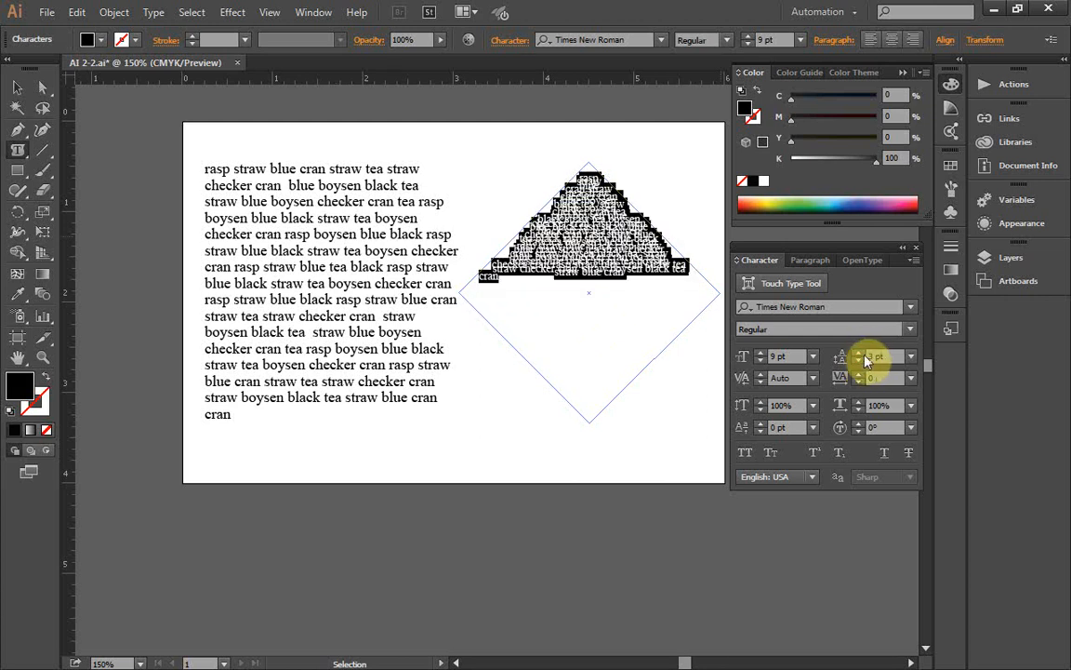
{"action": "left_click_drag", "start_coordinate": [862, 356], "coordinate": [861, 364]}
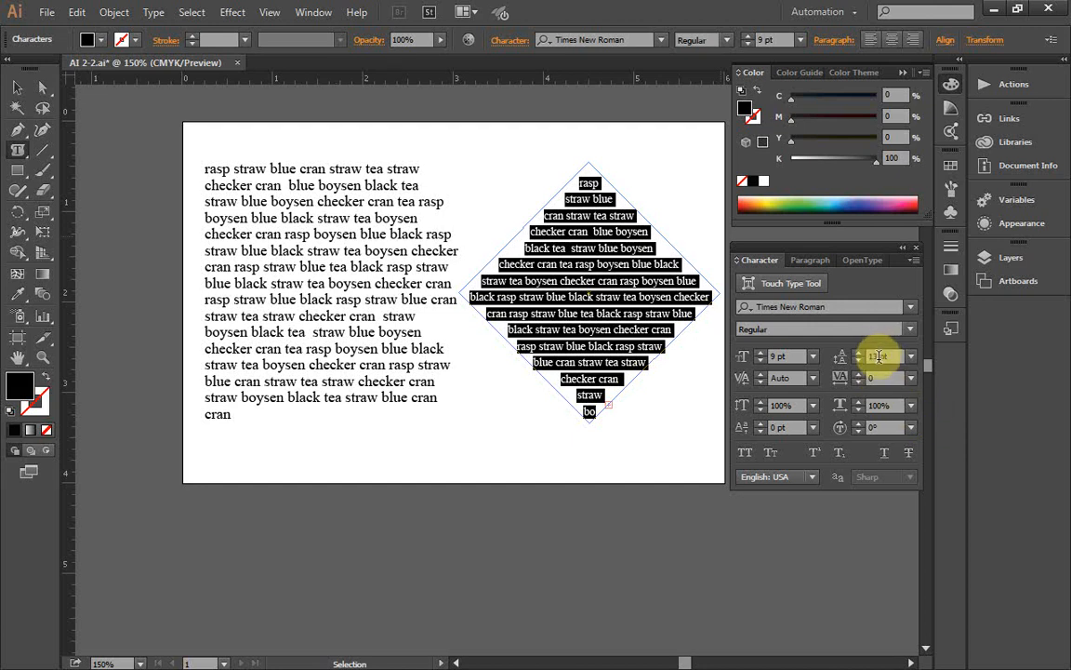
Step: Set the diamond text's leading to 11 pt and deselect everything
{"action": "left_click", "coordinate": [858, 361]}
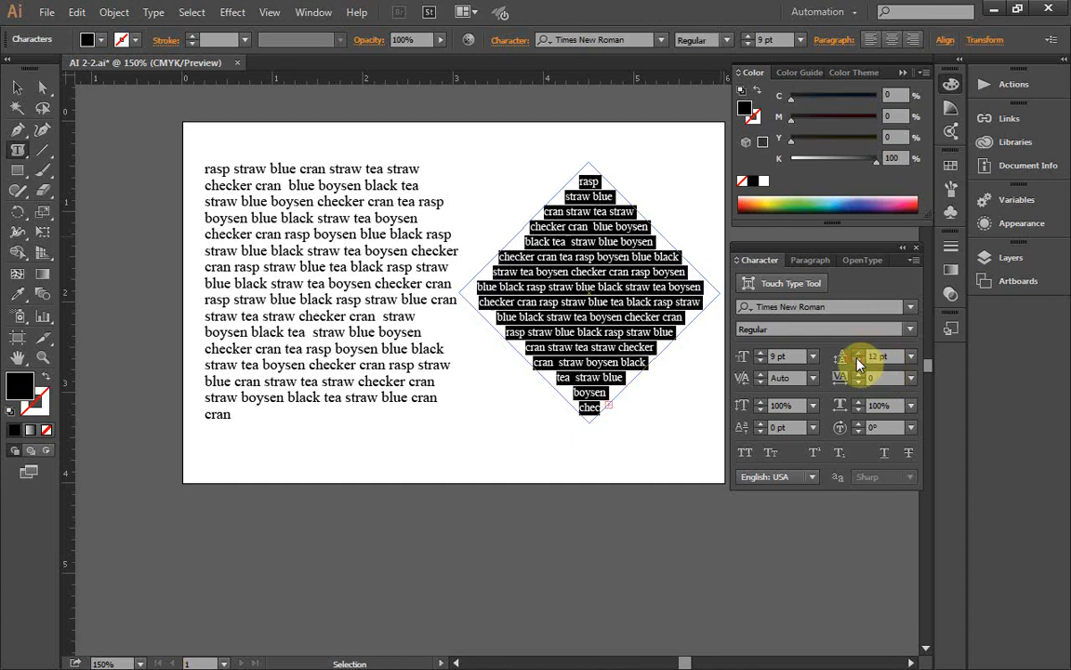
{"action": "left_click", "coordinate": [857, 361]}
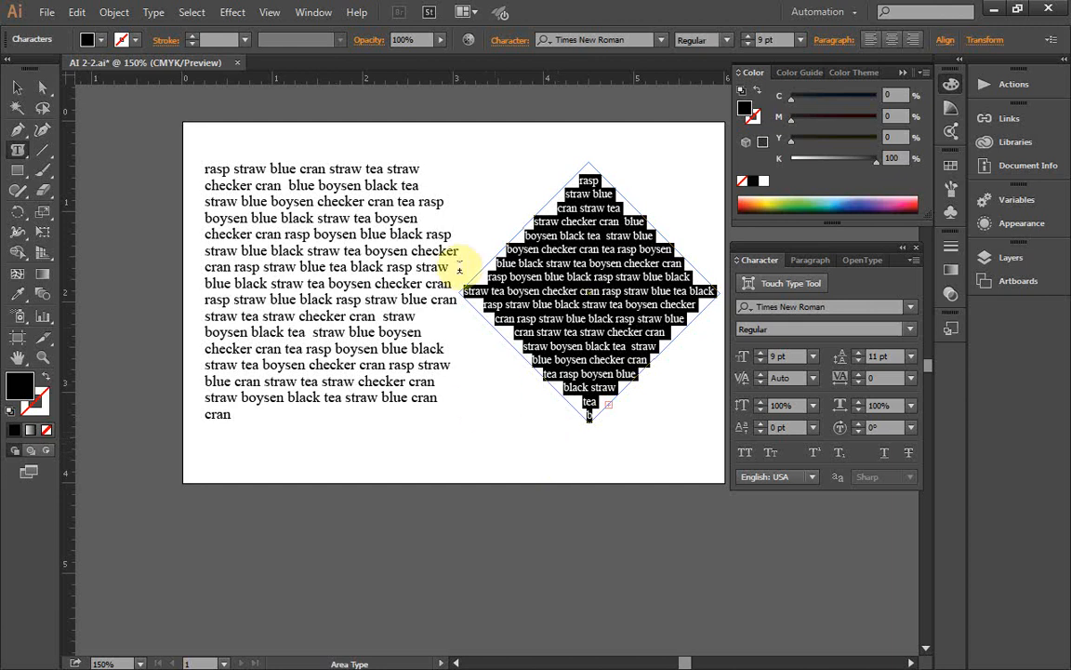
{"action": "left_click", "coordinate": [196, 12]}
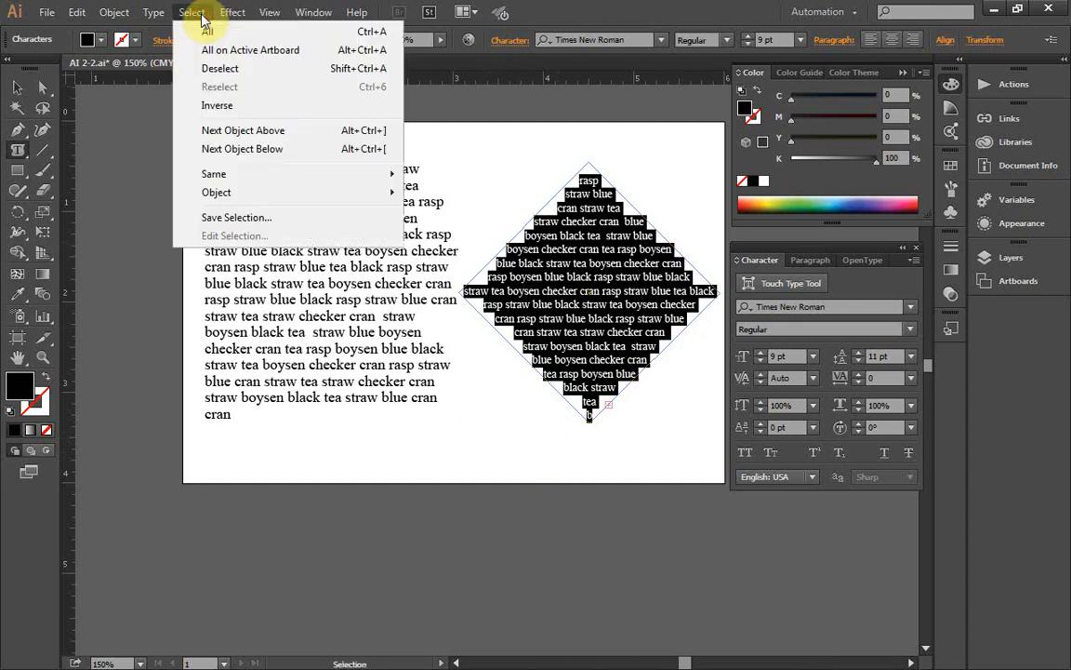
{"action": "left_click", "coordinate": [208, 71]}
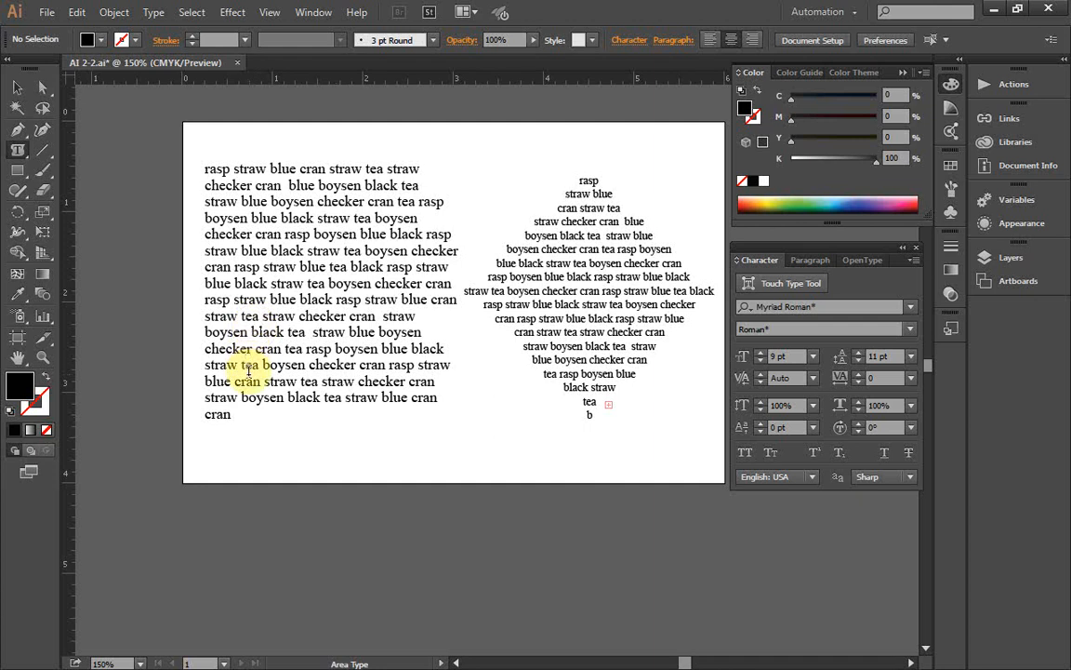
Step: Save the document to the Desktop as diamondtext.ai in Illustrator CC version, keeping PDF compatibility and compression enabled
{"action": "left_click", "coordinate": [49, 11]}
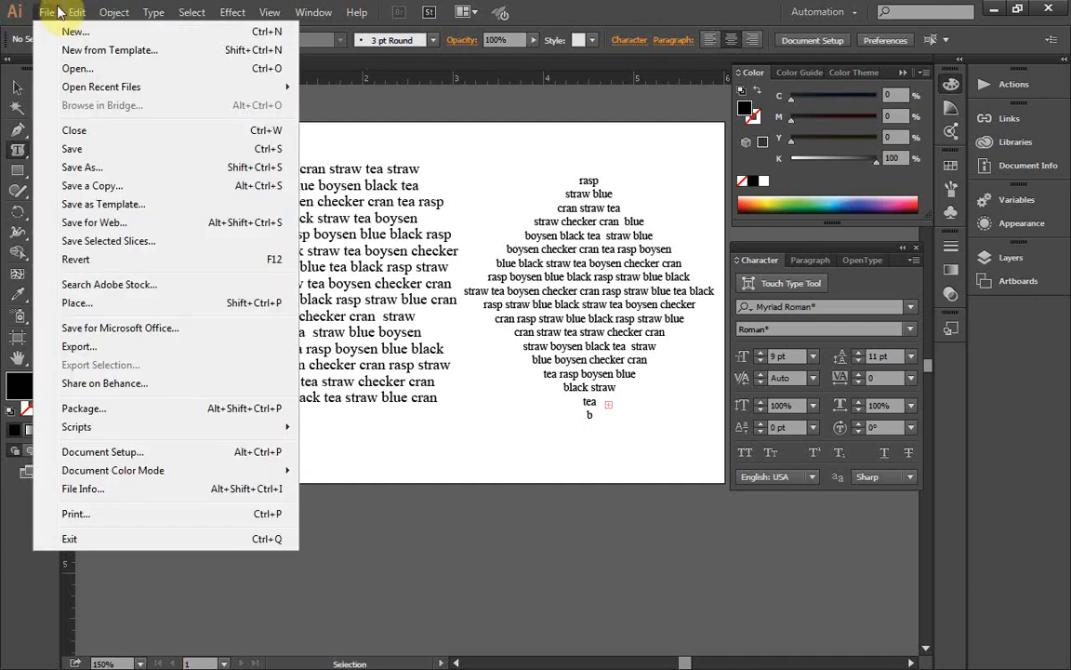
{"action": "left_click", "coordinate": [90, 166]}
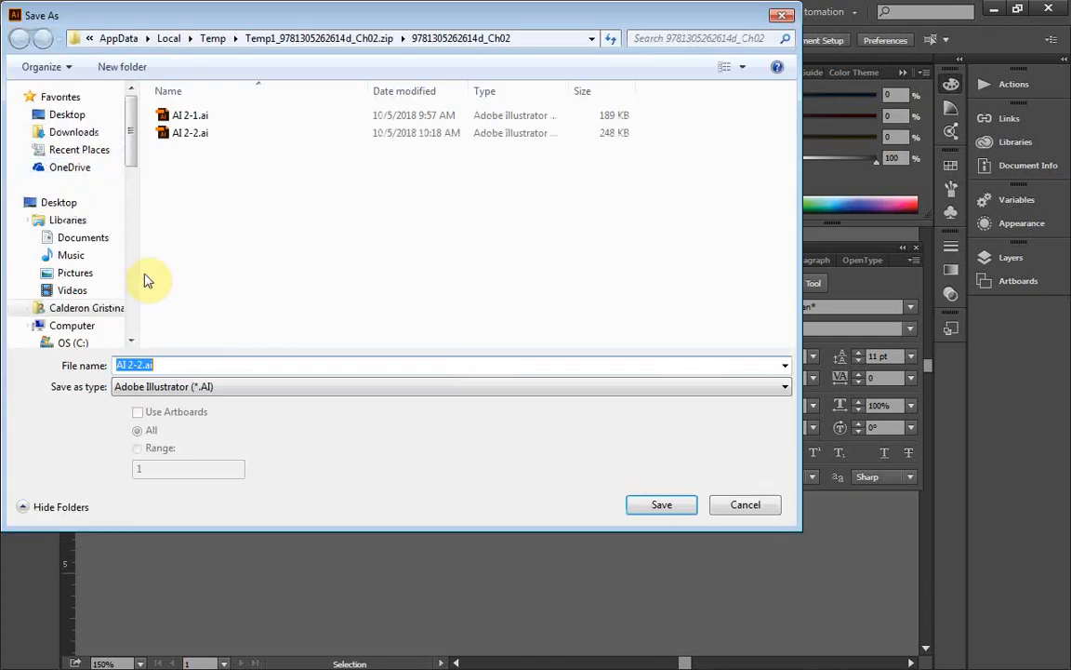
{"action": "type", "text": "diamondtext"}
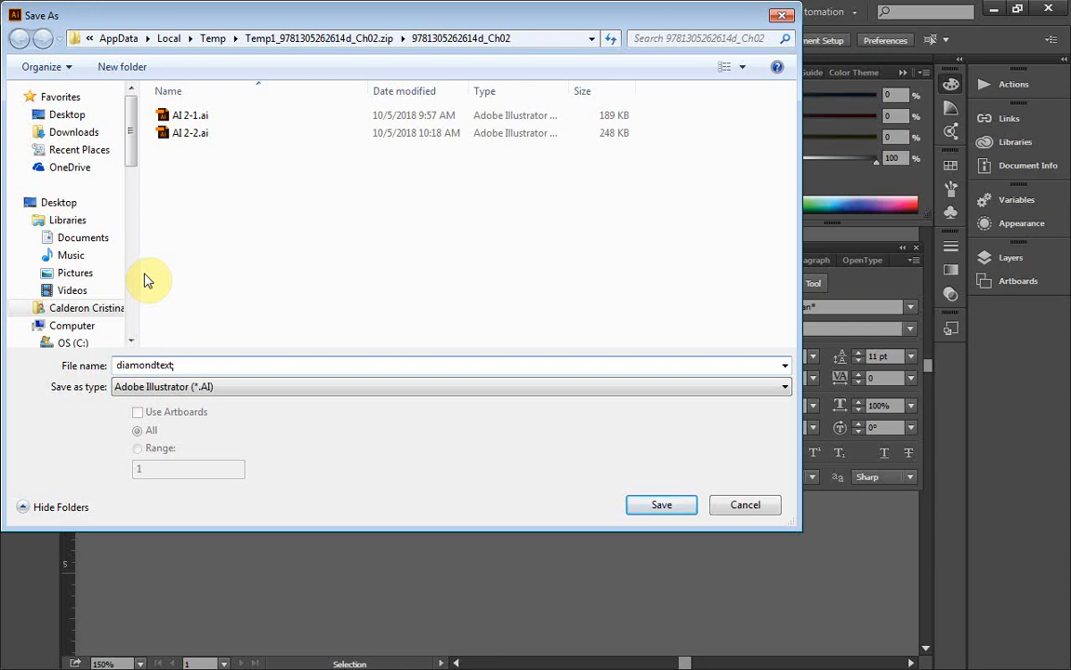
{"action": "type", "text": ".ai"}
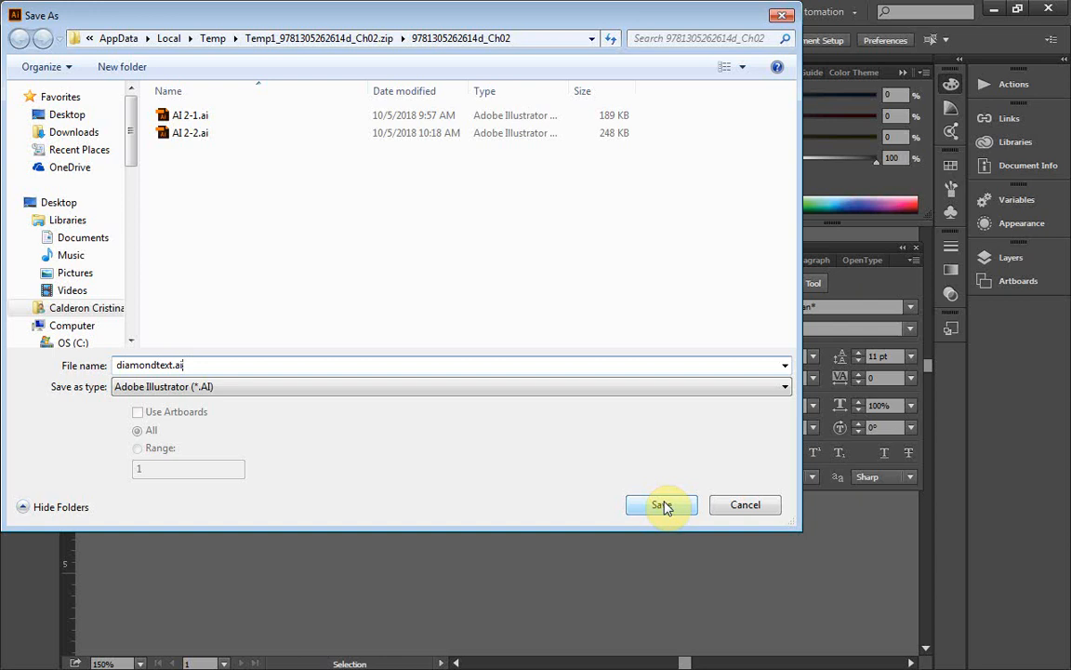
{"action": "left_click", "coordinate": [79, 118]}
{"action": "left_click", "coordinate": [670, 509]}
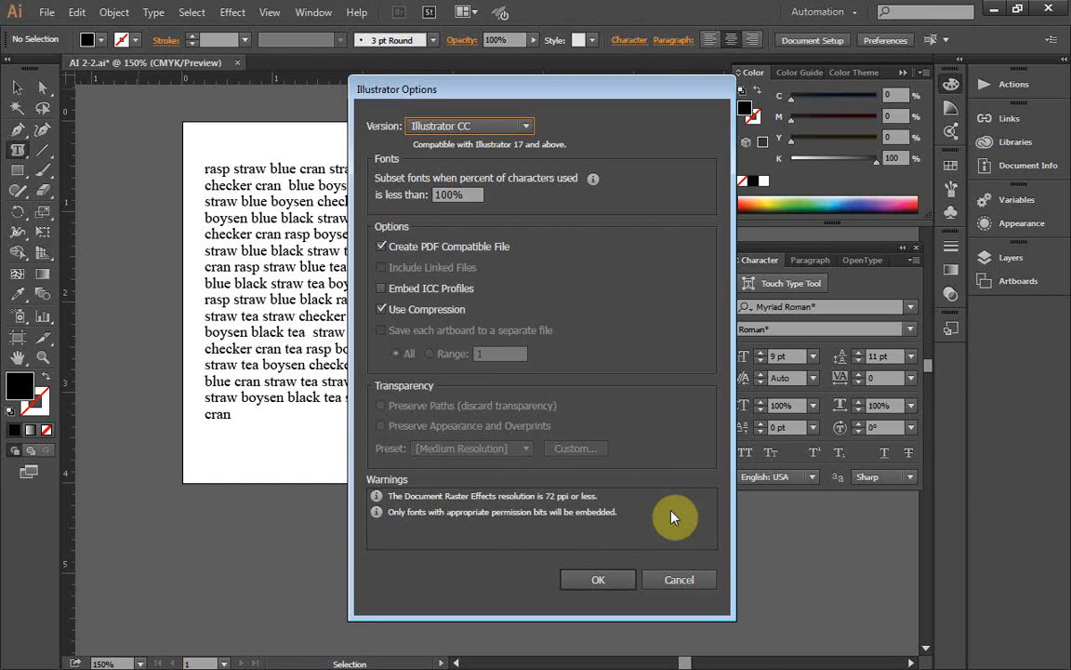
{"action": "left_click", "coordinate": [620, 577]}
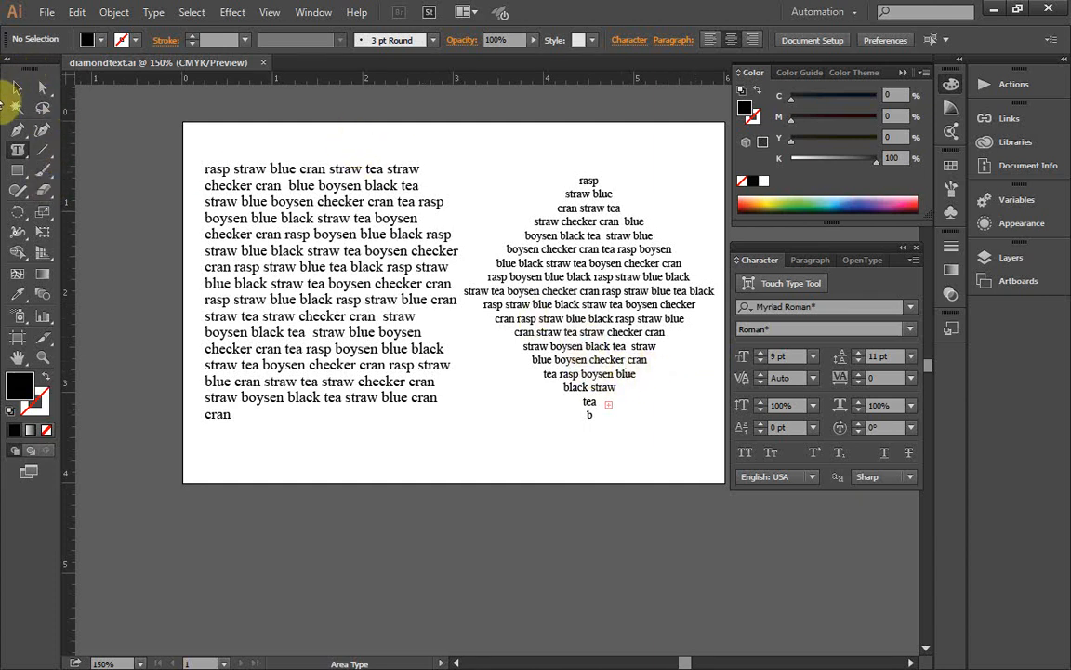
Step: Select only the diamond text object with the Selection tool and copy it
{"action": "left_click", "coordinate": [16, 88]}
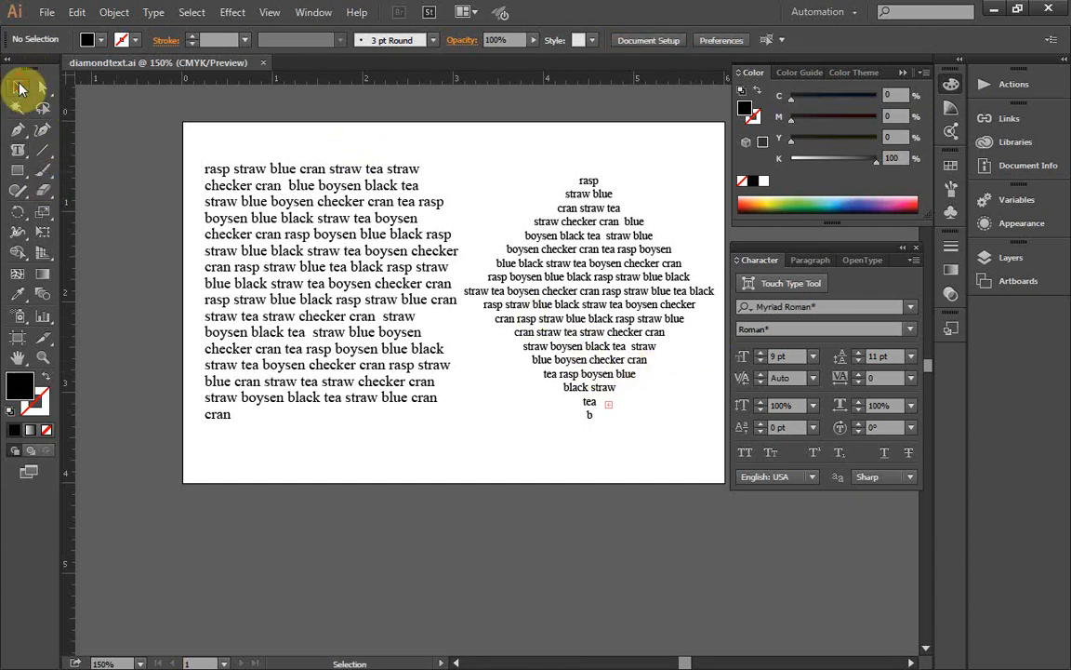
{"action": "left_click", "coordinate": [569, 306]}
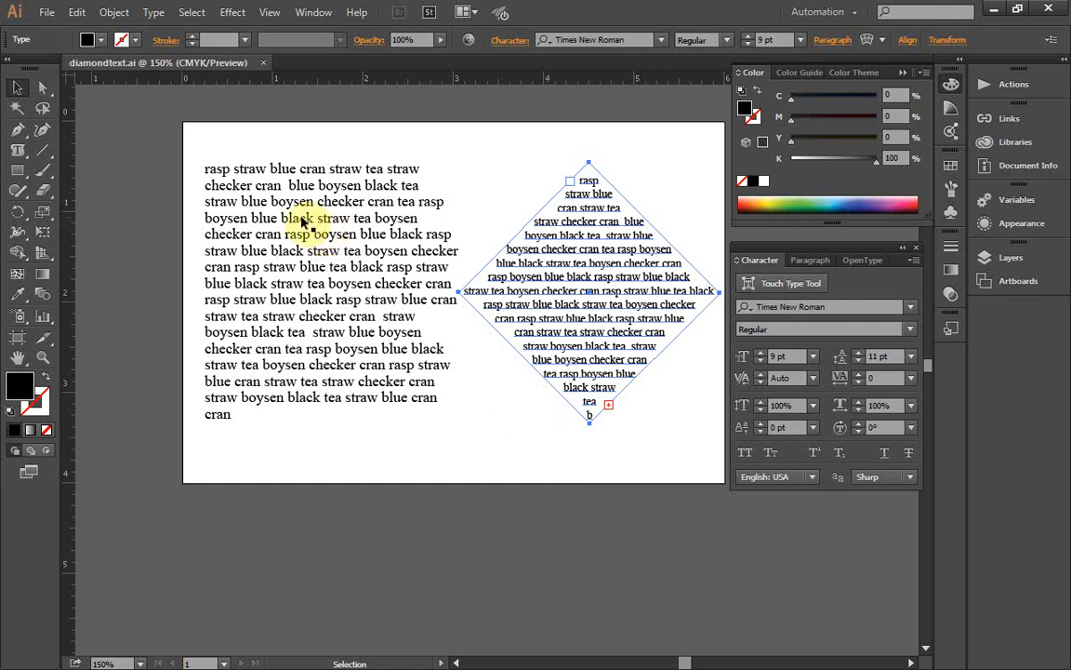
{"action": "left_click", "coordinate": [113, 12]}
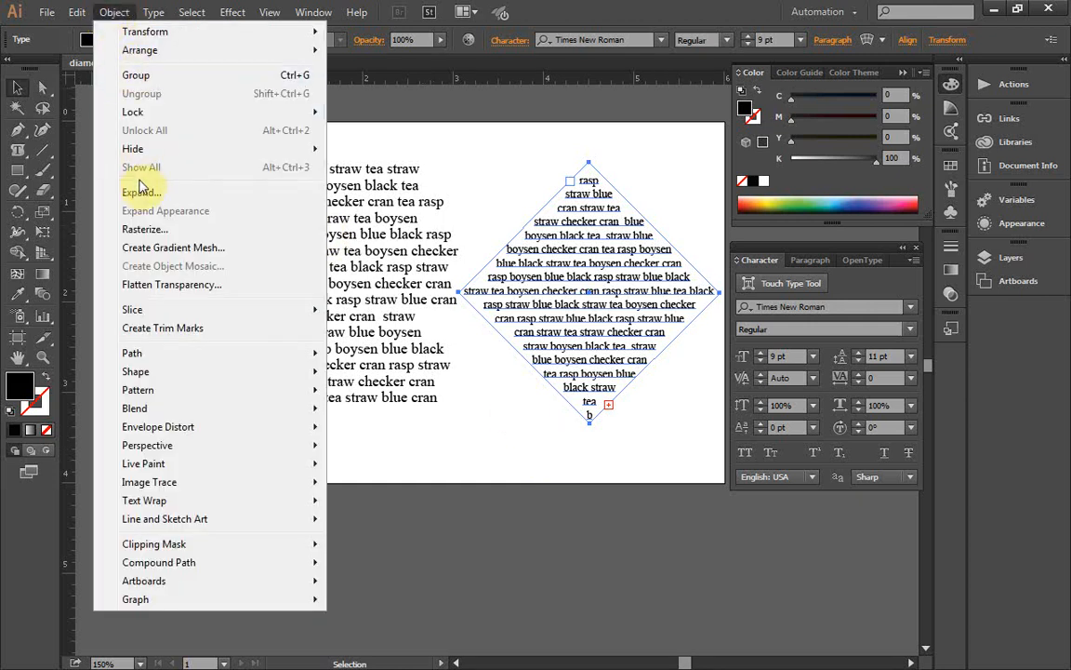
{"action": "left_click", "coordinate": [386, 97]}
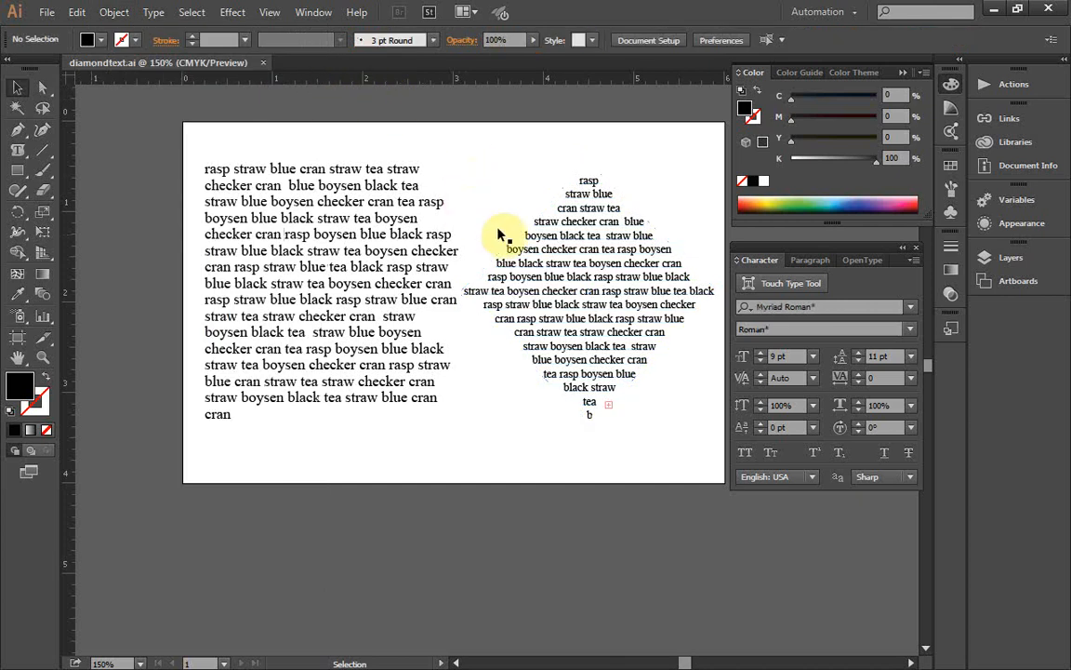
{"action": "left_click", "coordinate": [574, 248]}
{"action": "left_click", "coordinate": [77, 13]}
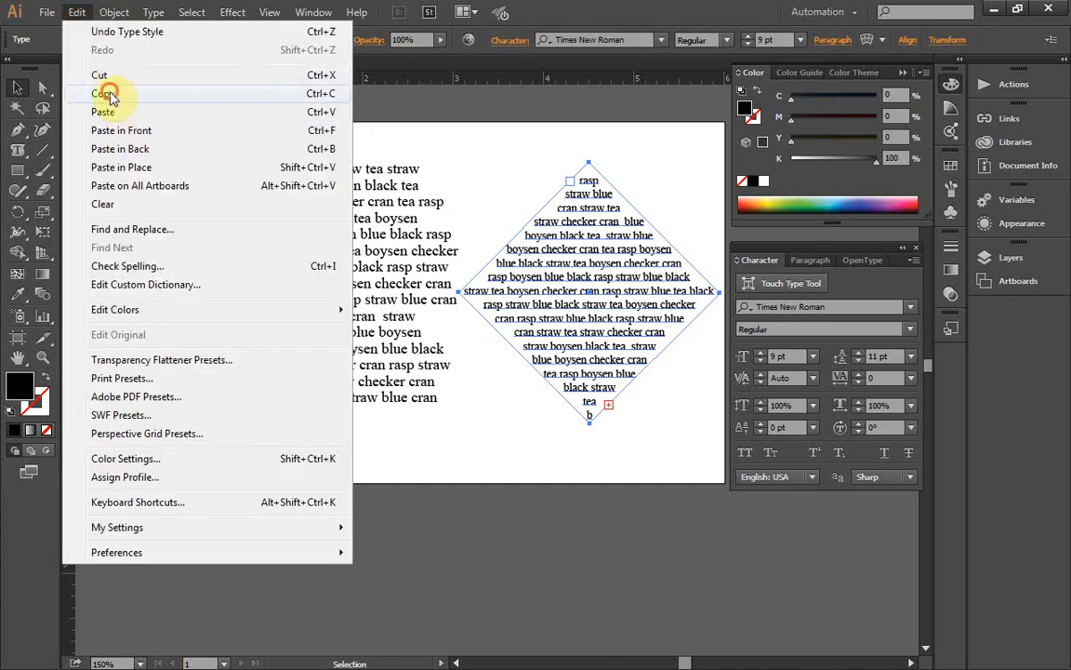
{"action": "left_click", "coordinate": [106, 95]}
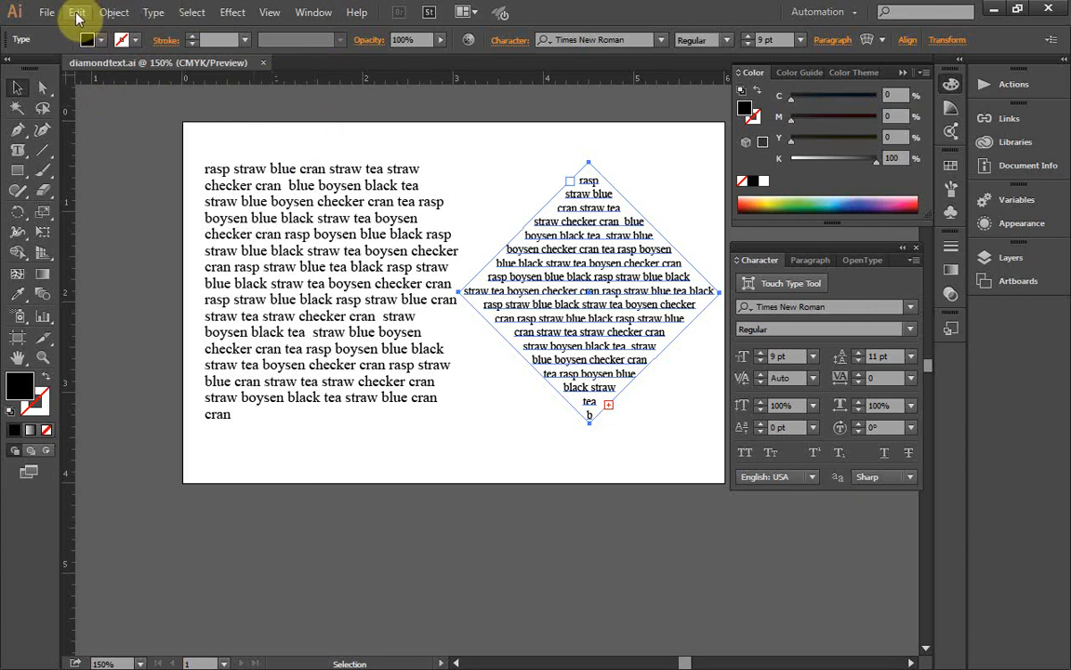
Step: Try selecting all the artwork, clear that selection, and reselect only the diamond text object
{"action": "key", "text": "ctrl+a"}
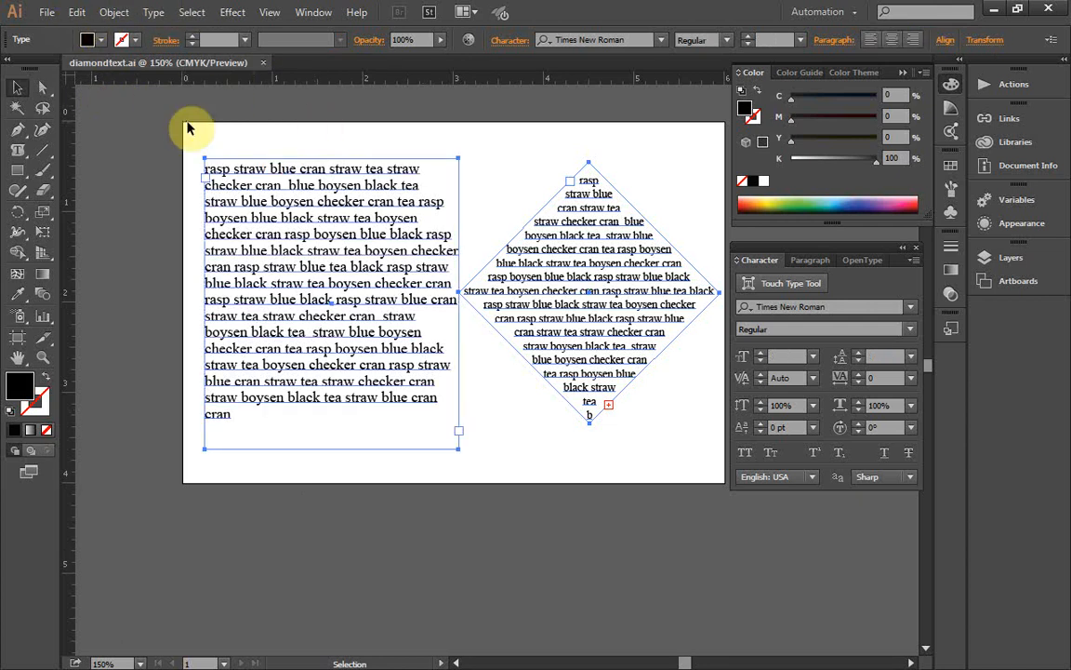
{"action": "left_click", "coordinate": [502, 200]}
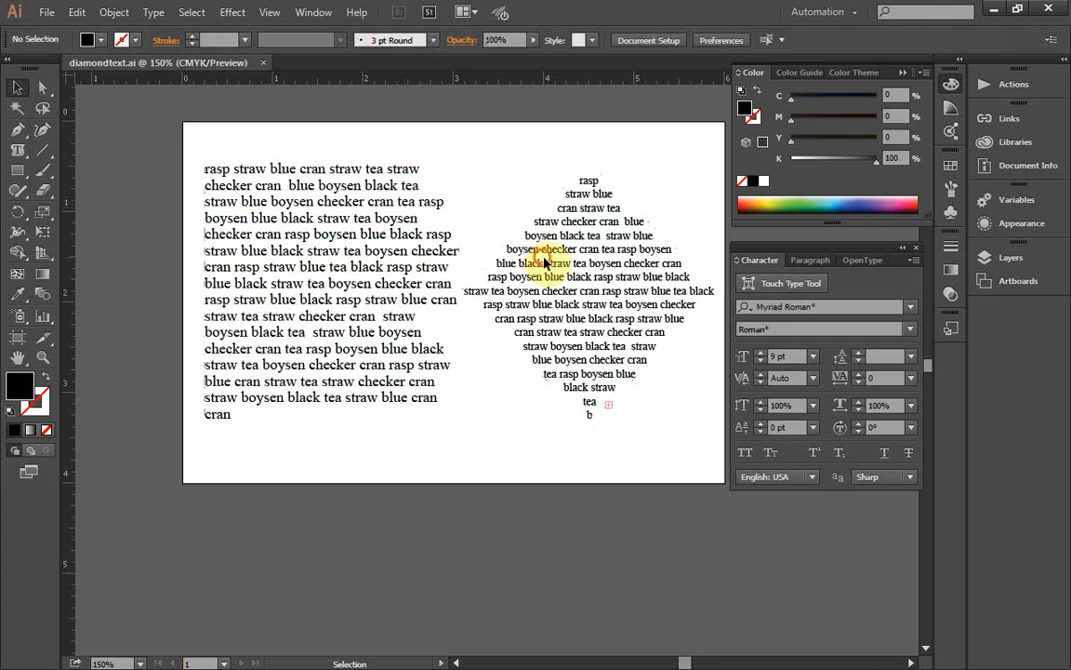
{"action": "left_click", "coordinate": [560, 249]}
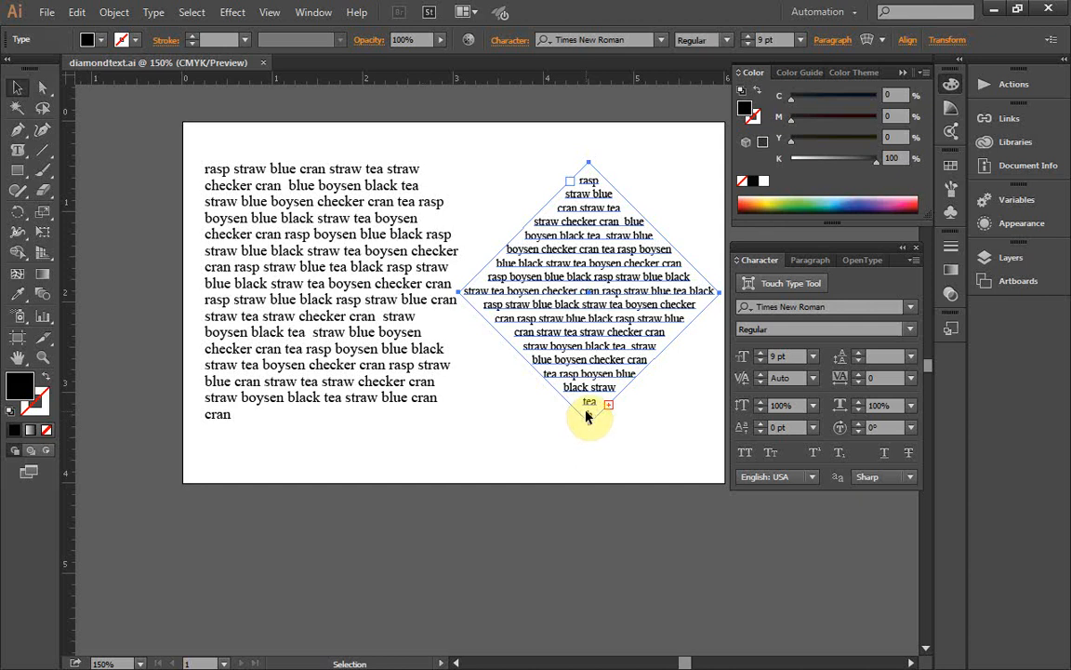
{"action": "key", "text": "ctrl"}
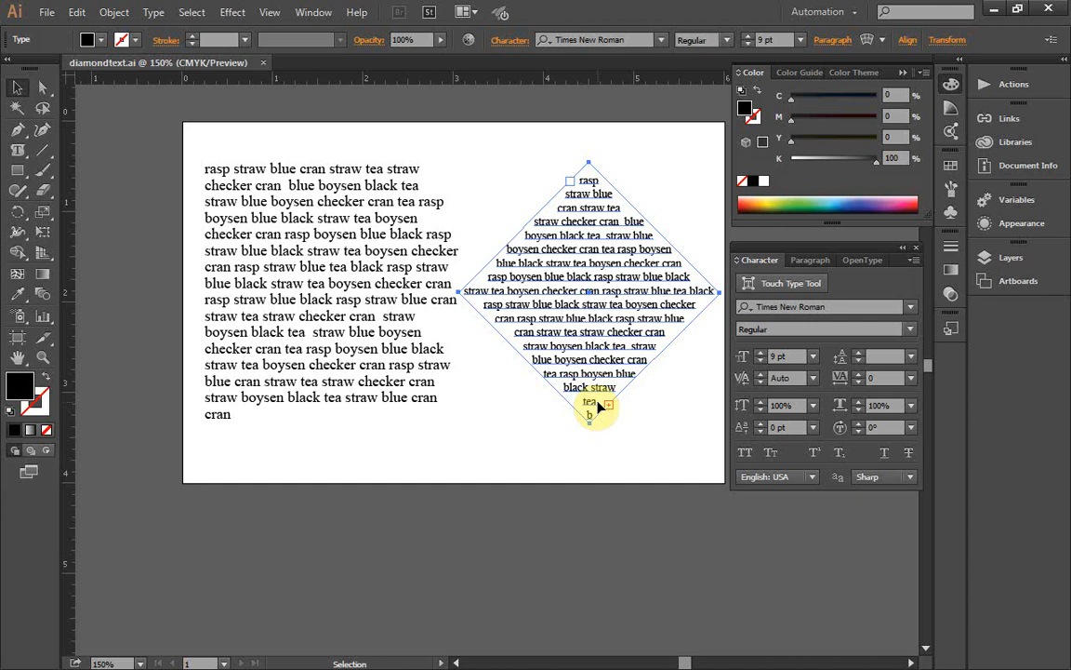
Step: Examine the window commands and the list of open documents used for switching between files
{"action": "left_click", "coordinate": [313, 12]}
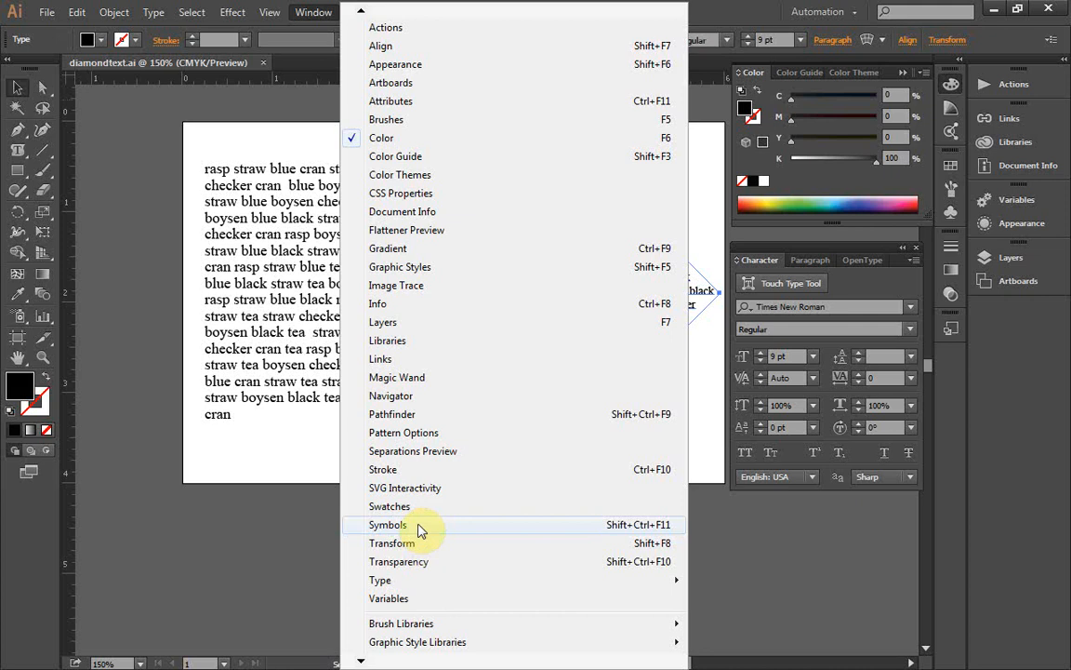
{"action": "left_click", "coordinate": [363, 11]}
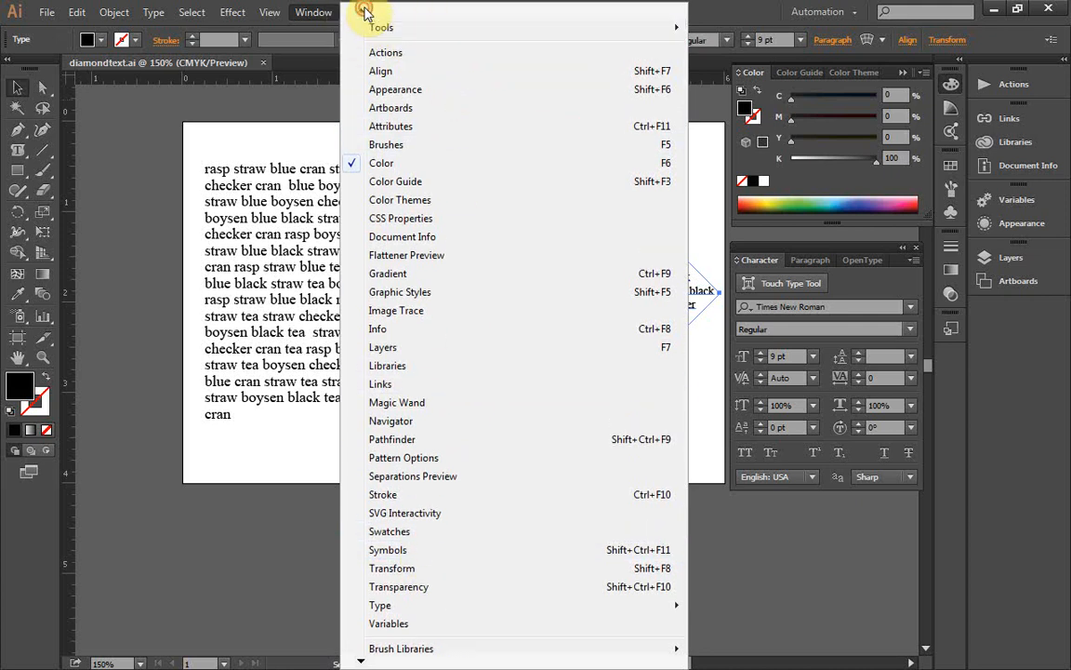
{"action": "left_click", "coordinate": [363, 11]}
{"action": "left_click", "coordinate": [360, 13]}
{"action": "left_click", "coordinate": [361, 13]}
{"action": "left_click", "coordinate": [360, 12]}
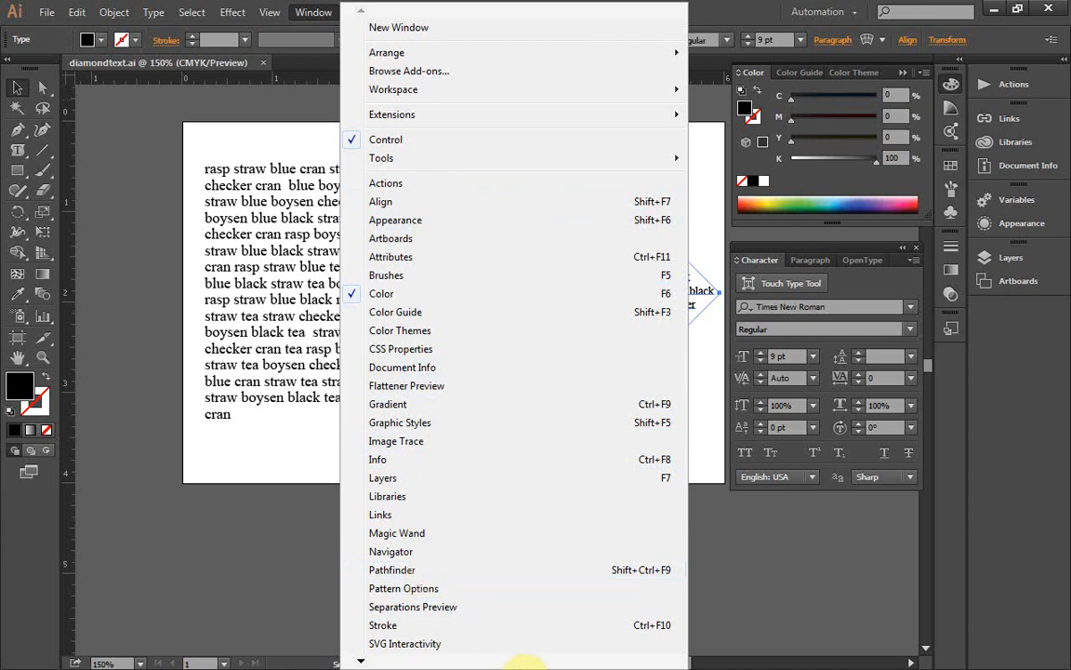
{"action": "mouse_move", "coordinate": [363, 660]}
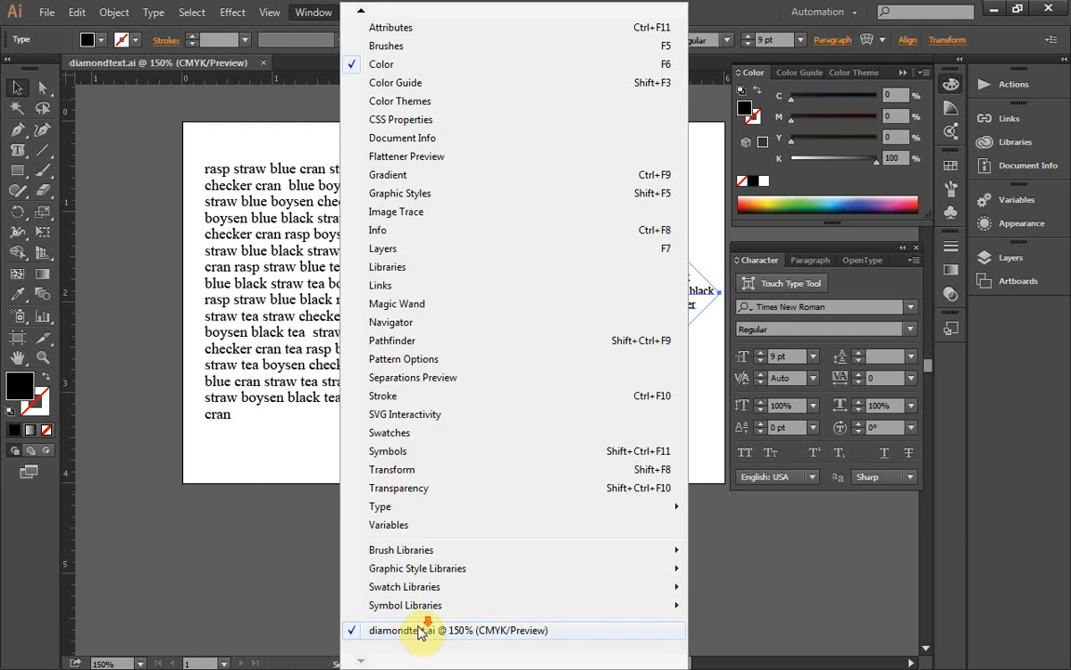
{"action": "mouse_move", "coordinate": [465, 576]}
{"action": "mouse_move", "coordinate": [451, 613]}
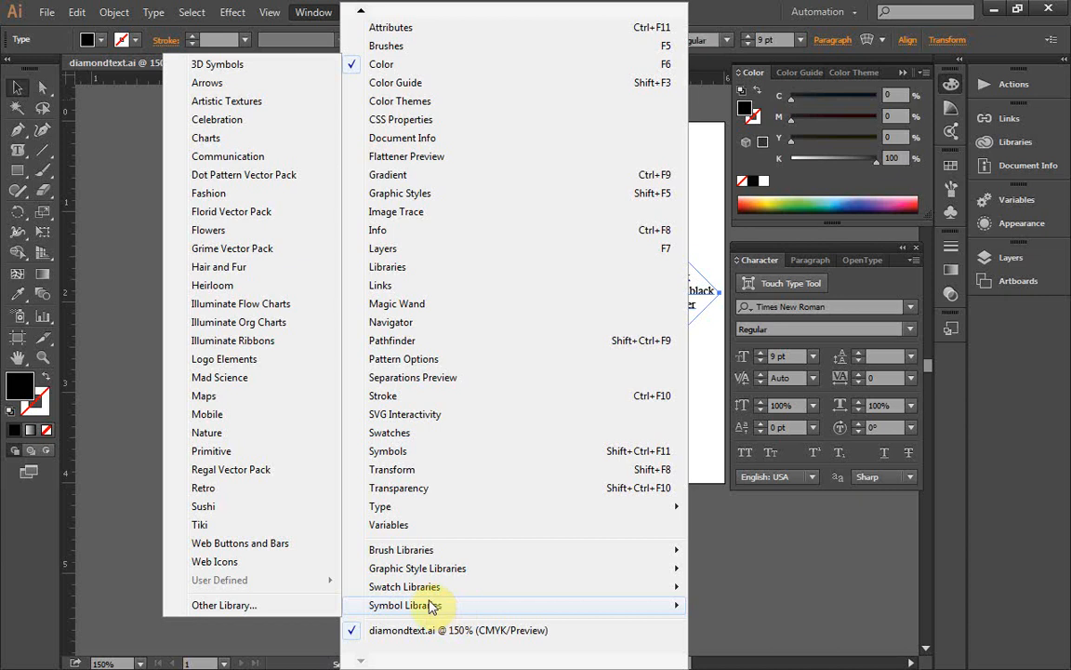
{"action": "left_click", "coordinate": [156, 506]}
{"action": "right_click", "coordinate": [155, 502]}
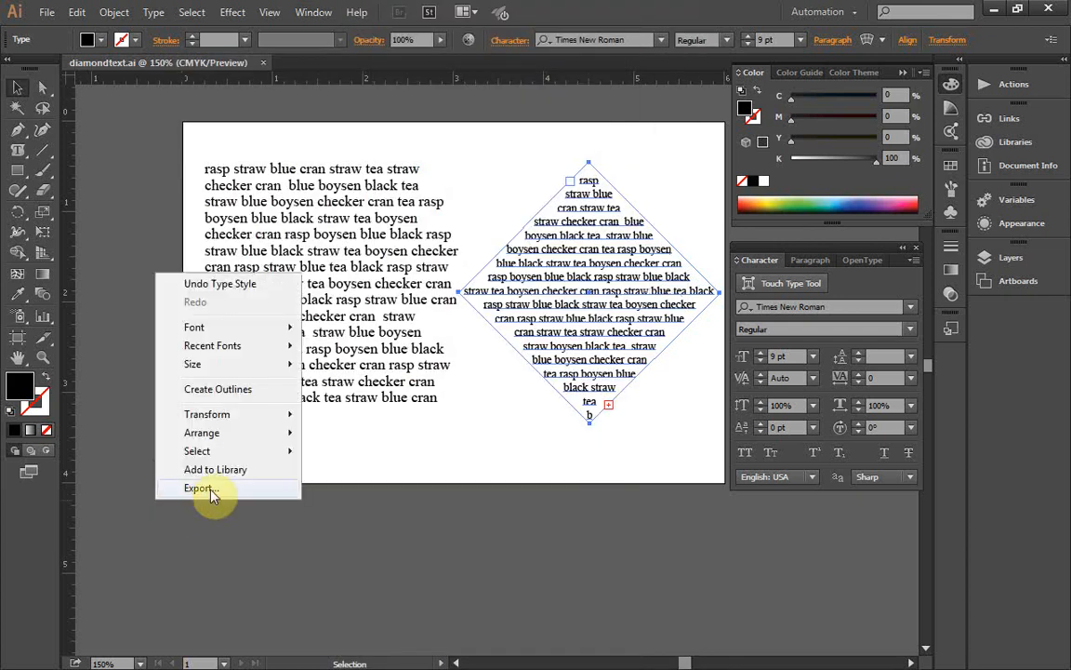
{"action": "left_click", "coordinate": [312, 12]}
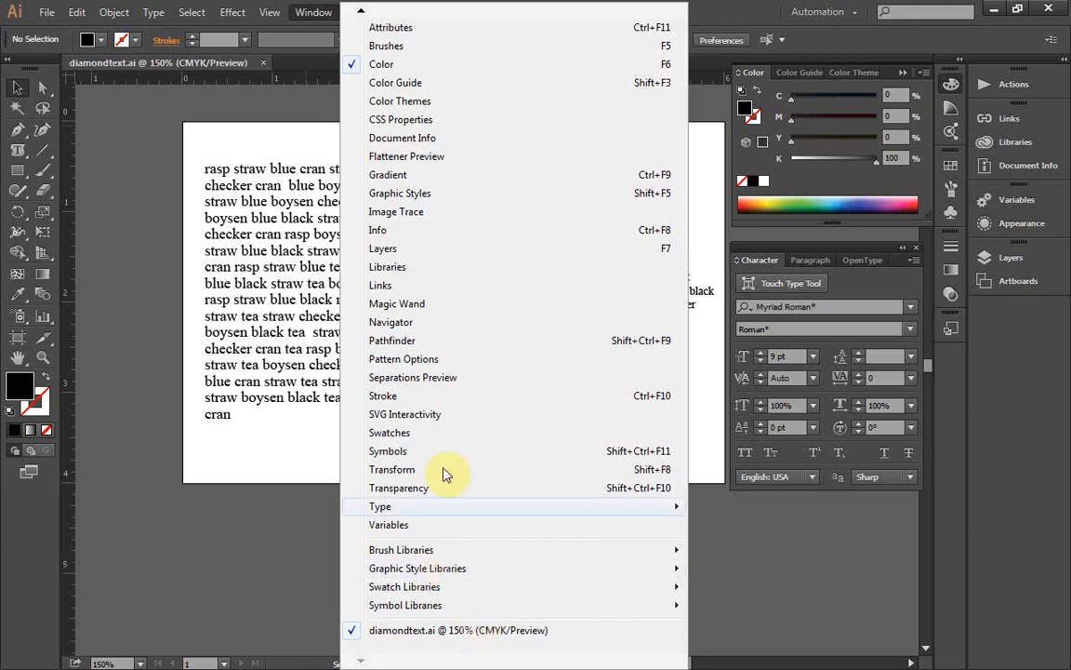
{"action": "left_click", "coordinate": [296, 72]}
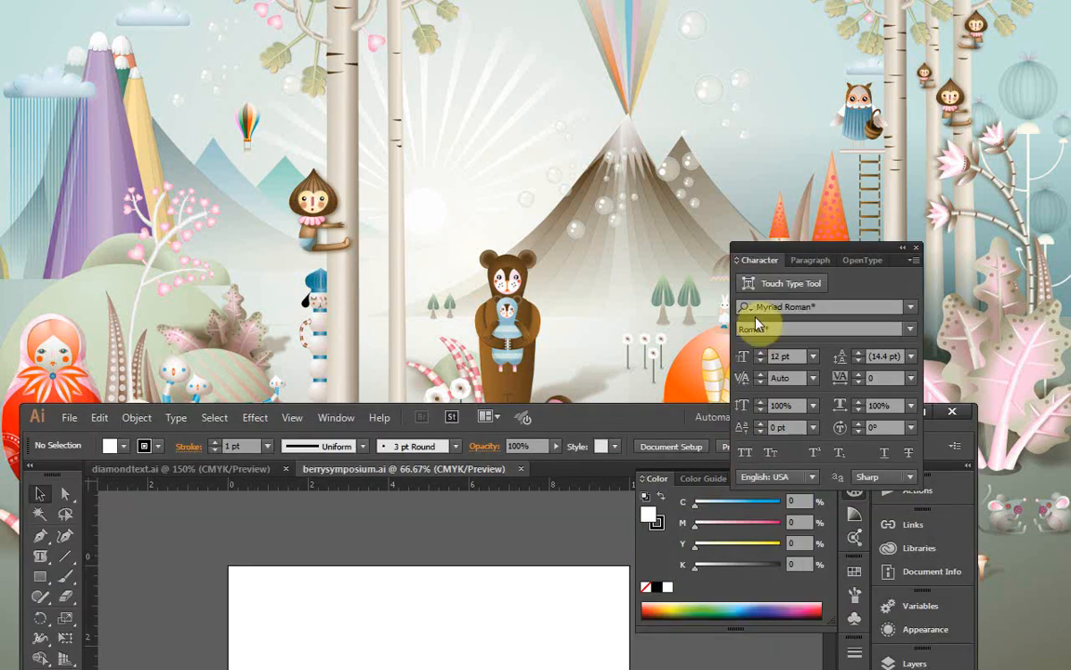
Step: Bring berrysymposium.ai to the front in a maximized window and paste the copied diamond text into it
{"action": "left_click_drag", "start_coordinate": [636, 418], "coordinate": [679, 31]}
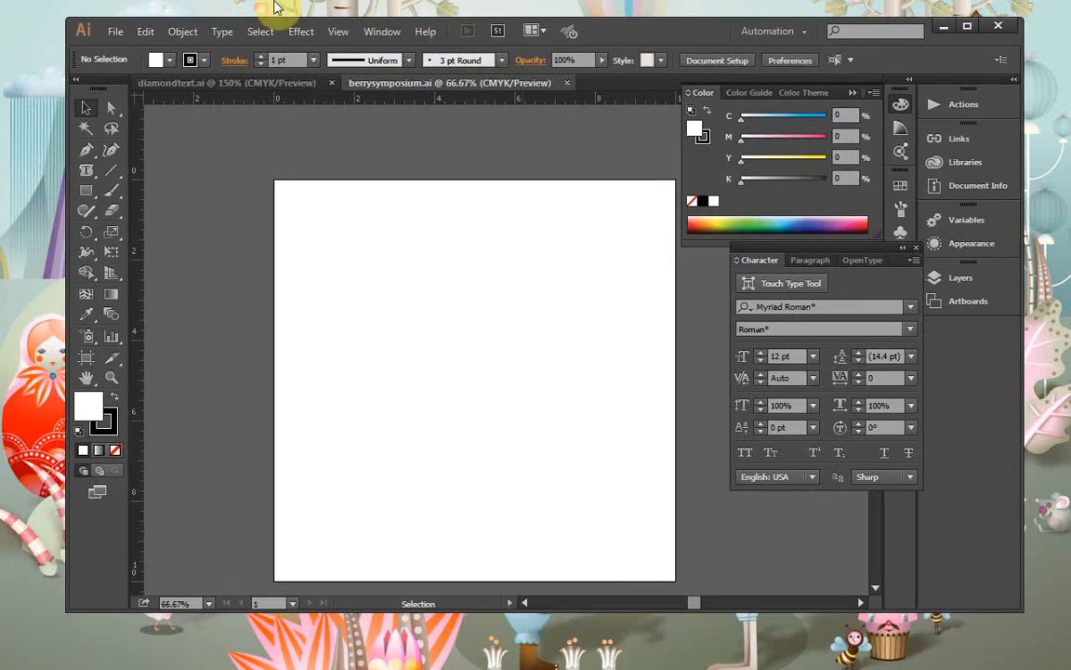
{"action": "left_click", "coordinate": [972, 28]}
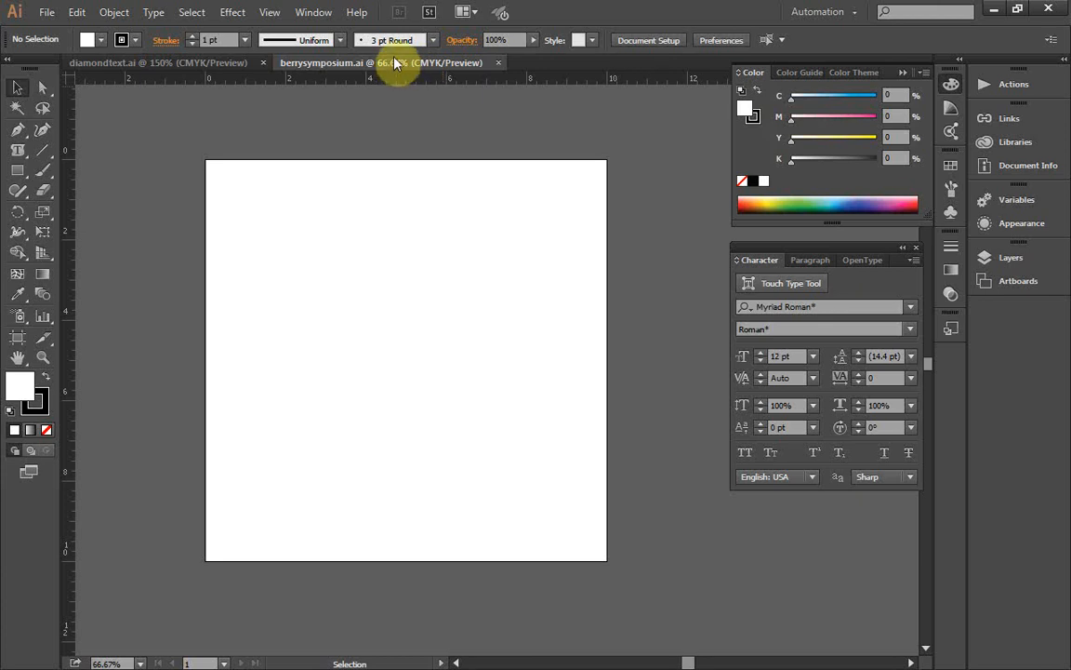
{"action": "left_click", "coordinate": [159, 65]}
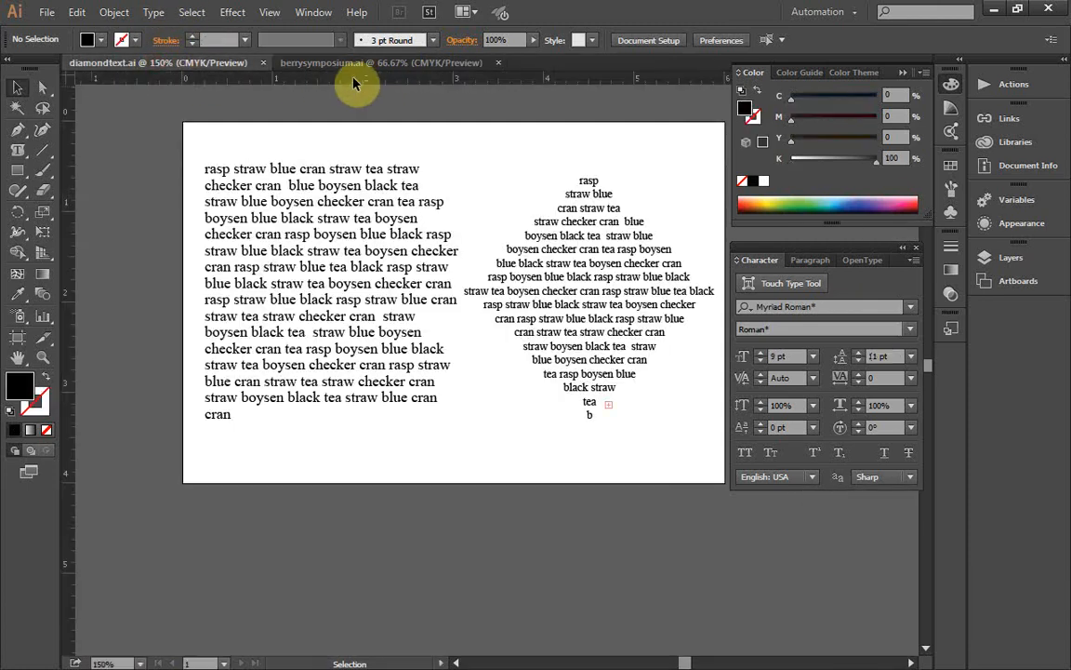
{"action": "left_click", "coordinate": [315, 11]}
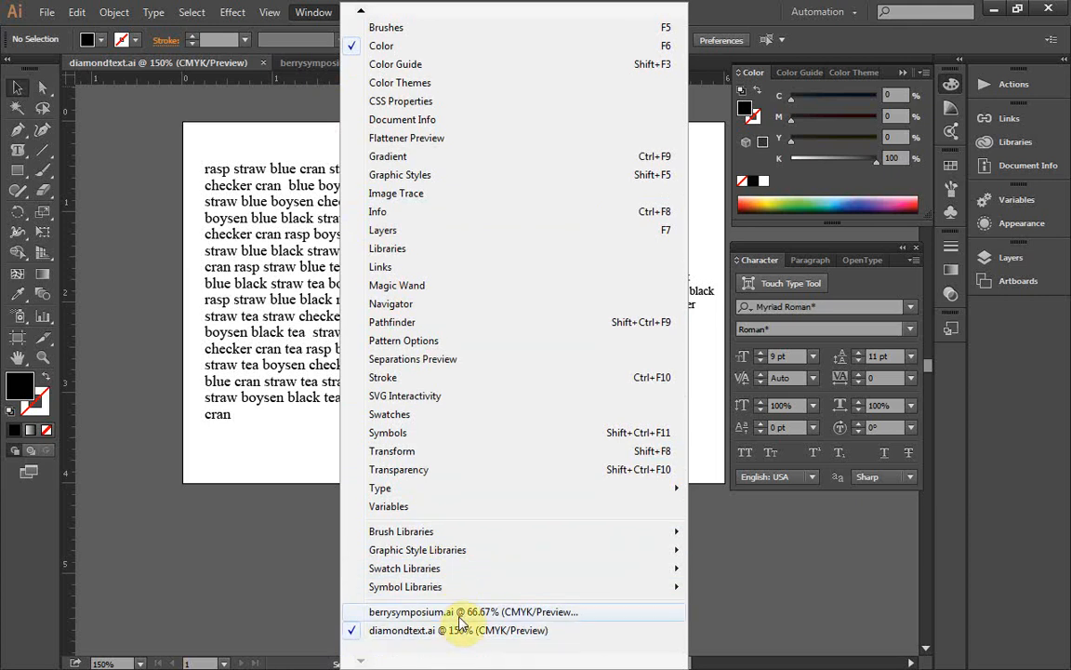
{"action": "left_click", "coordinate": [459, 615]}
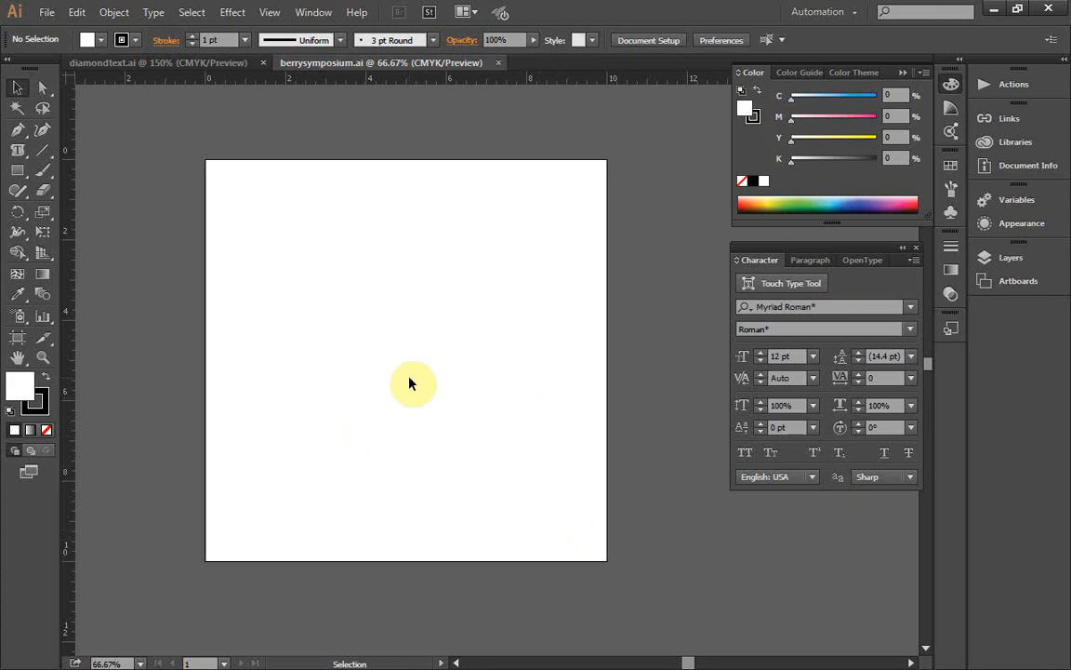
{"action": "left_click", "coordinate": [82, 10]}
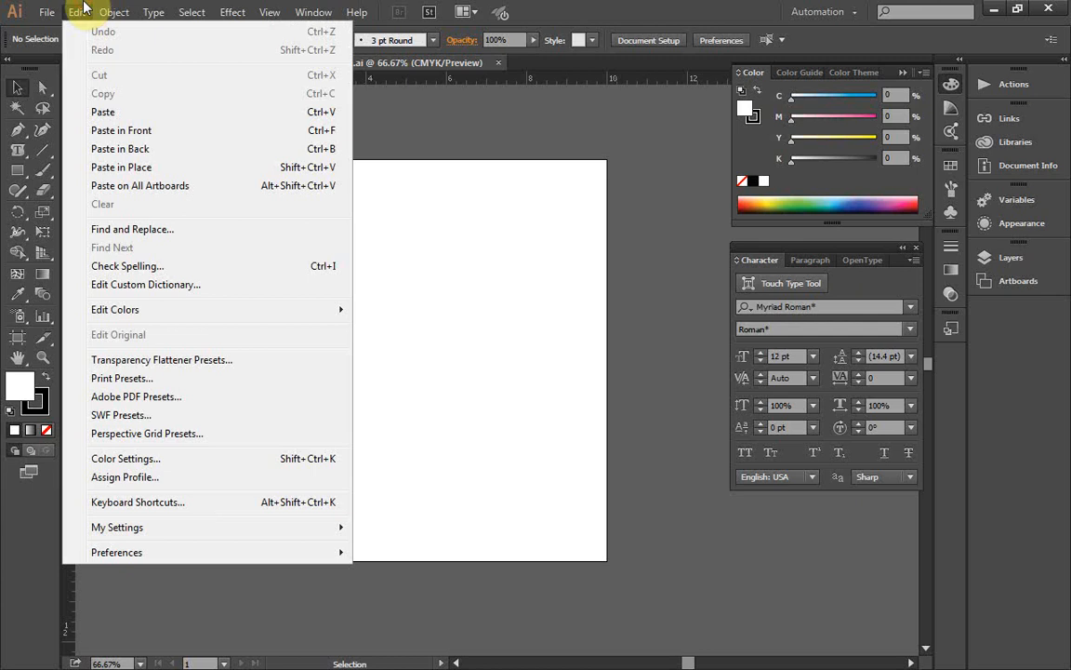
{"action": "left_click", "coordinate": [102, 112]}
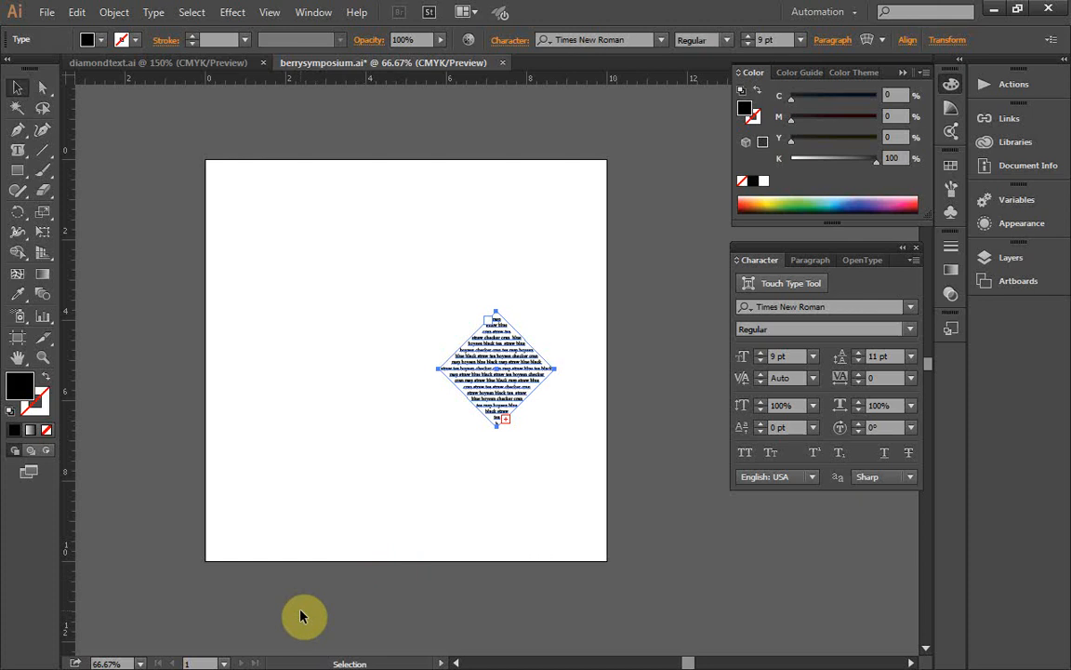
Step: Show the guides and move the pasted diamond text to where they cross at the artboard's center
{"action": "left_click", "coordinate": [269, 11]}
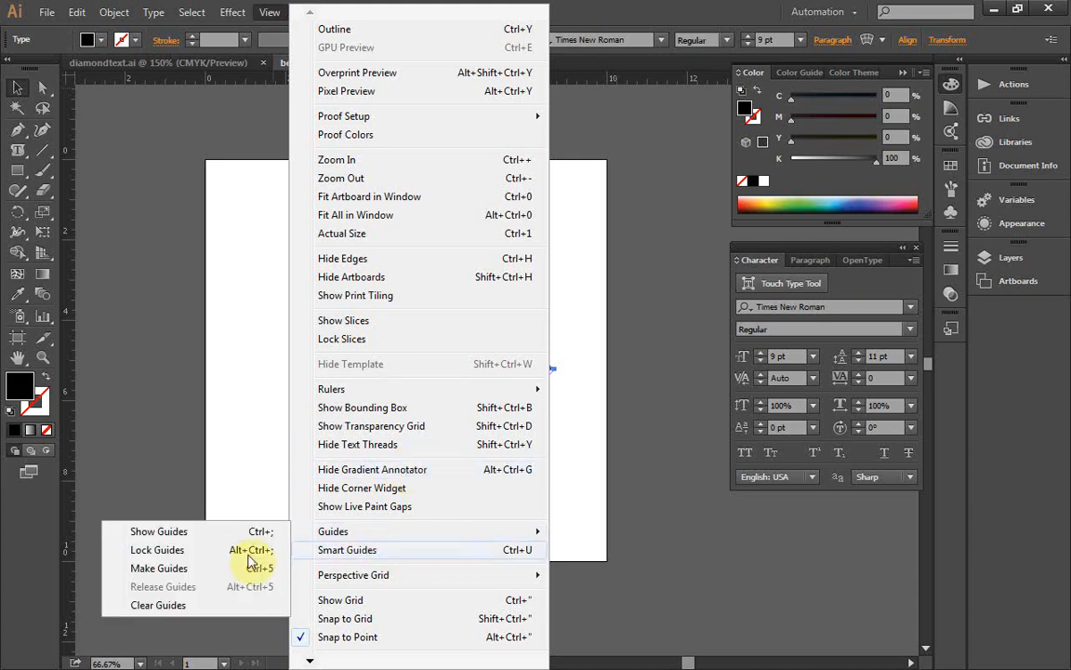
{"action": "left_click", "coordinate": [226, 532]}
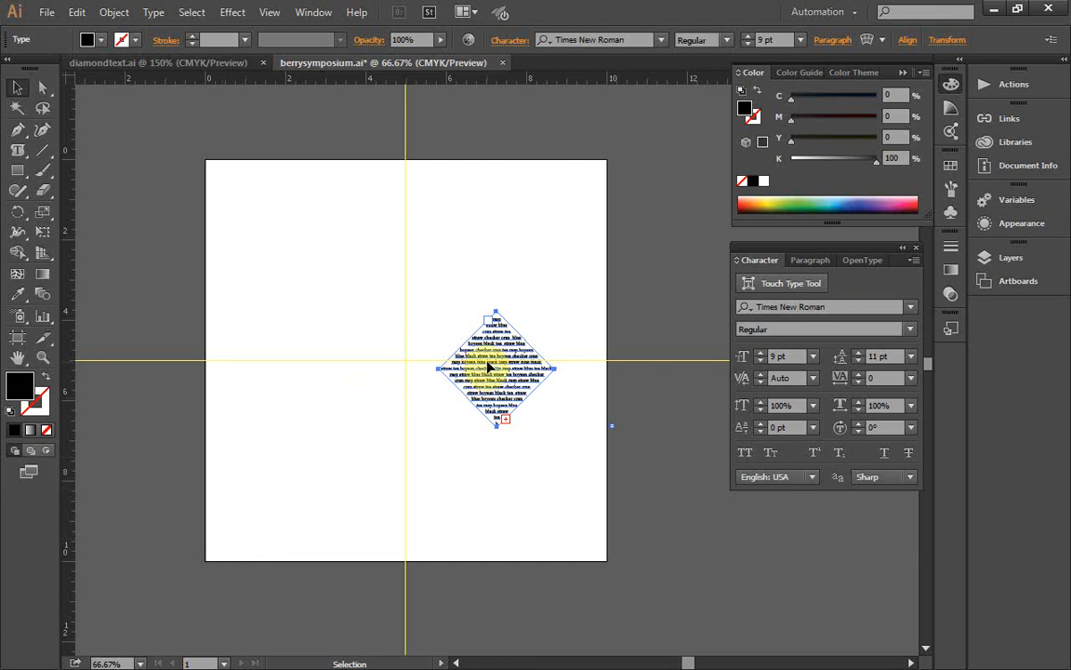
{"action": "left_click_drag", "start_coordinate": [507, 375], "coordinate": [414, 360]}
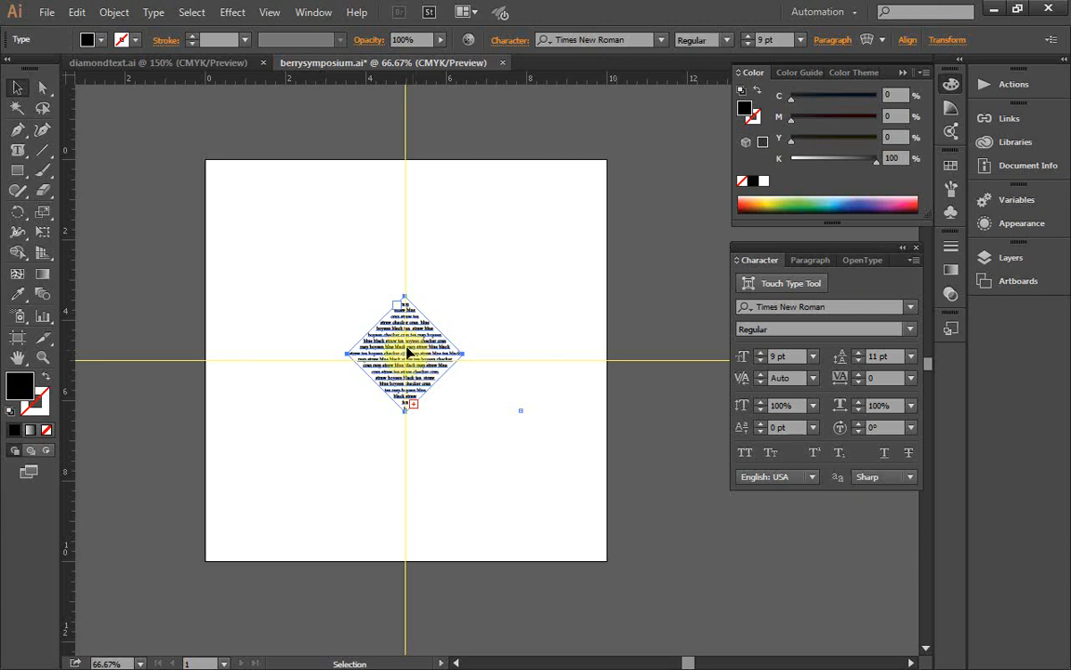
Step: Lock the selected diamond text object in berrysymposium.ai
{"action": "left_click", "coordinate": [115, 9]}
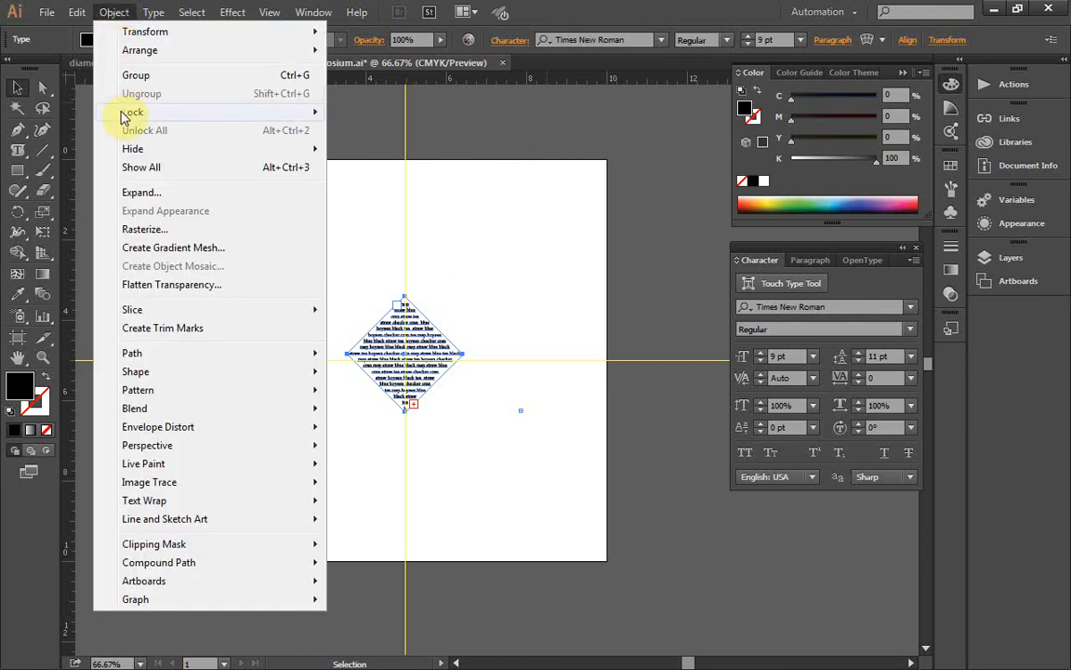
{"action": "mouse_move", "coordinate": [127, 113]}
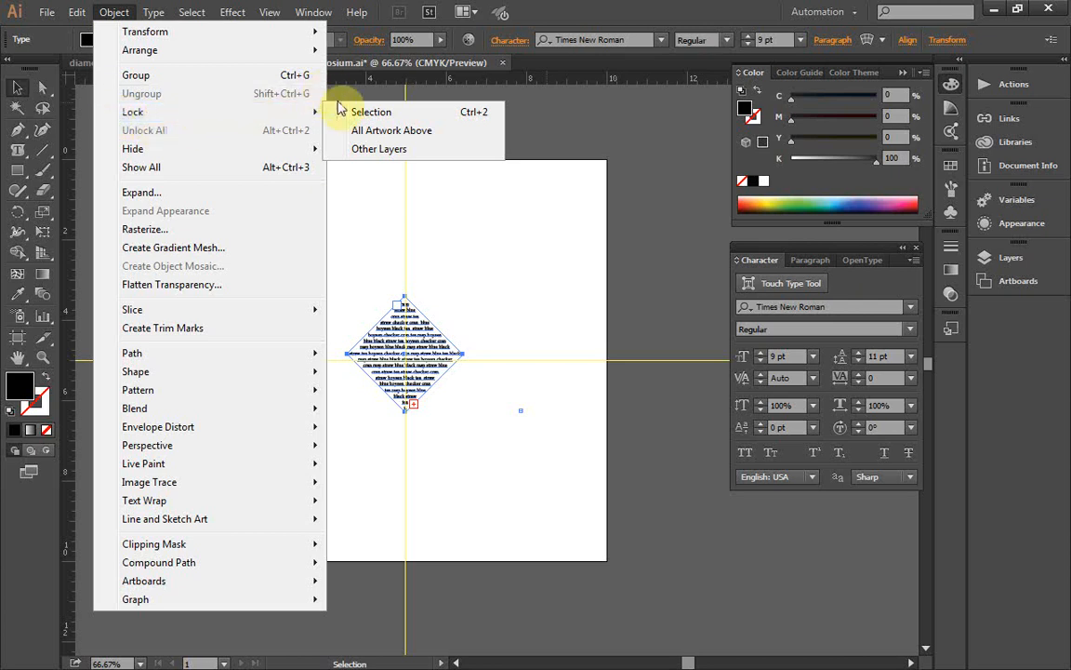
{"action": "mouse_move", "coordinate": [303, 113]}
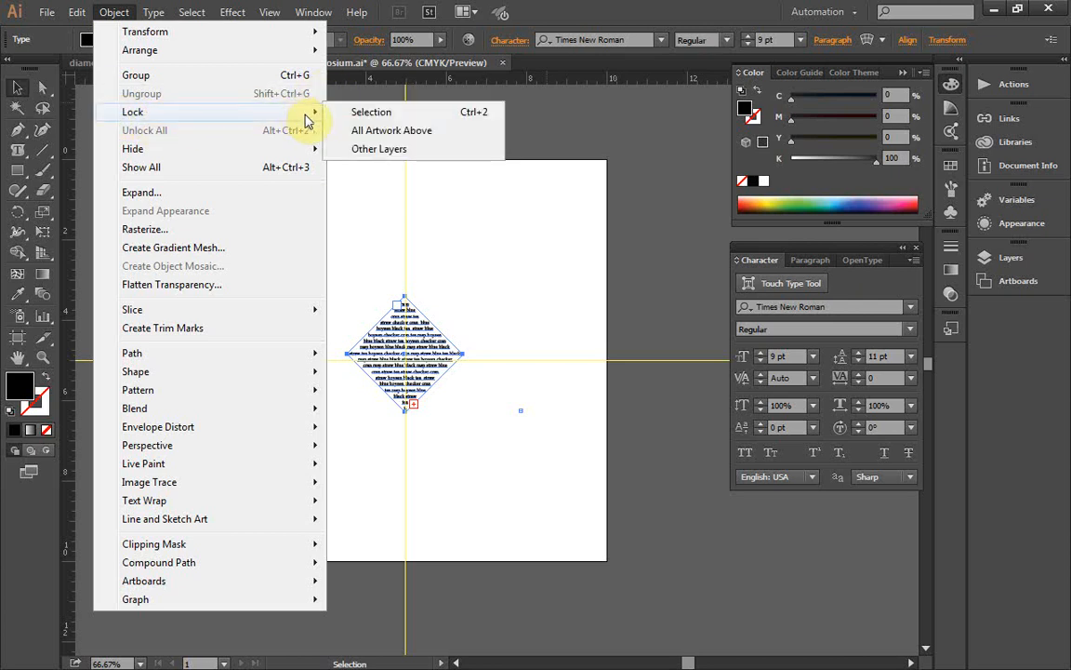
{"action": "left_click", "coordinate": [363, 112]}
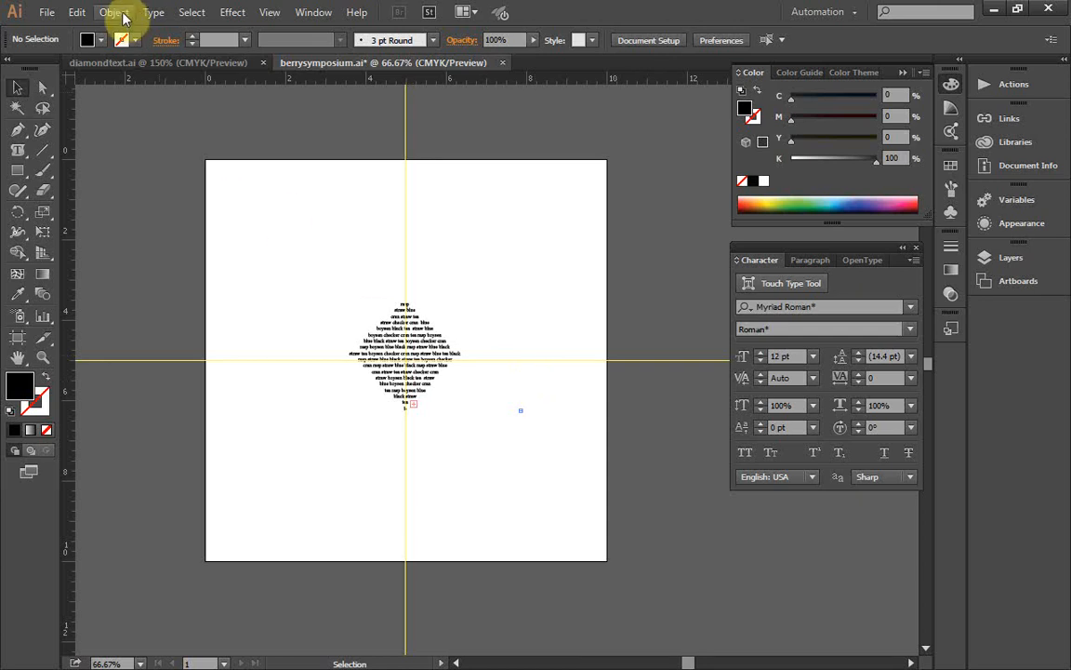
Step: Save berrysymposium.ai and close the diamondtext.ai document
{"action": "left_click", "coordinate": [47, 13]}
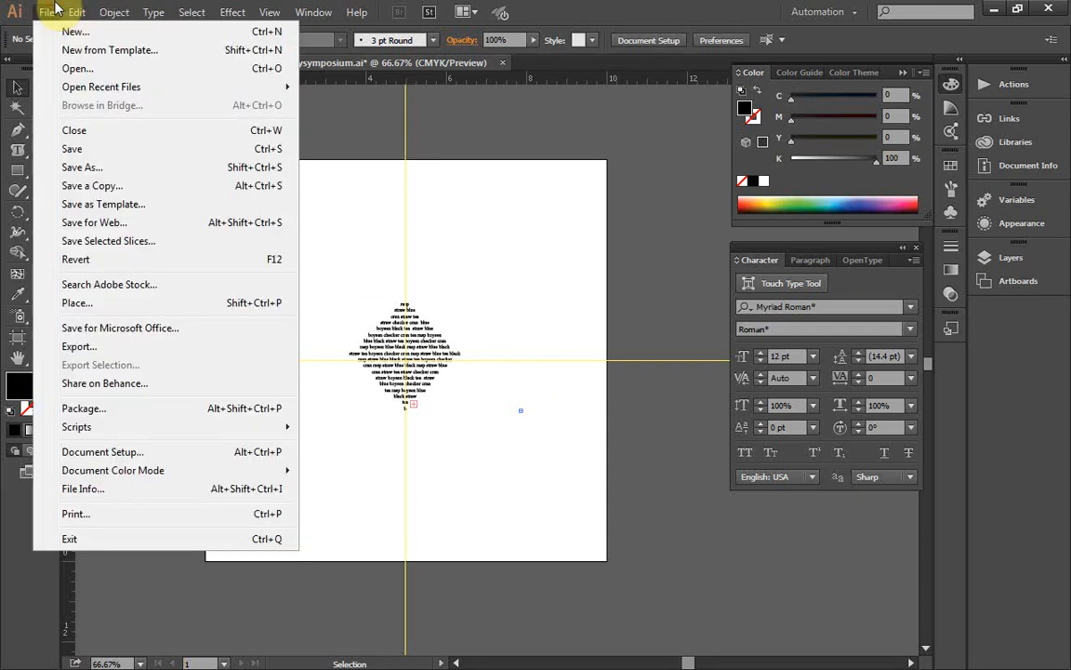
{"action": "left_click", "coordinate": [67, 149]}
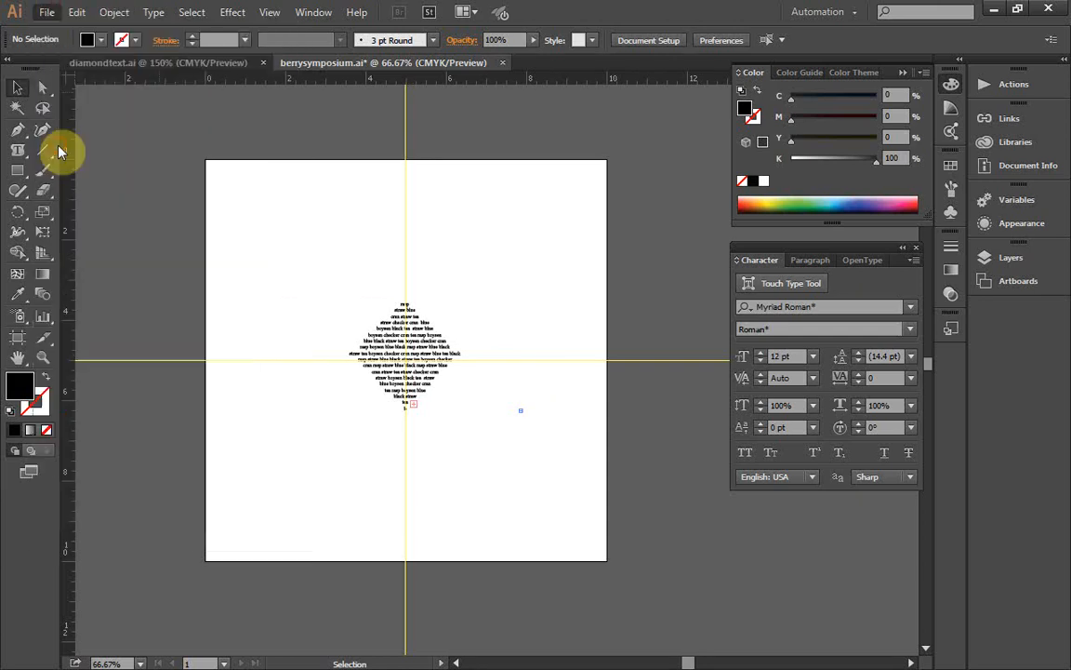
{"action": "left_click", "coordinate": [213, 65]}
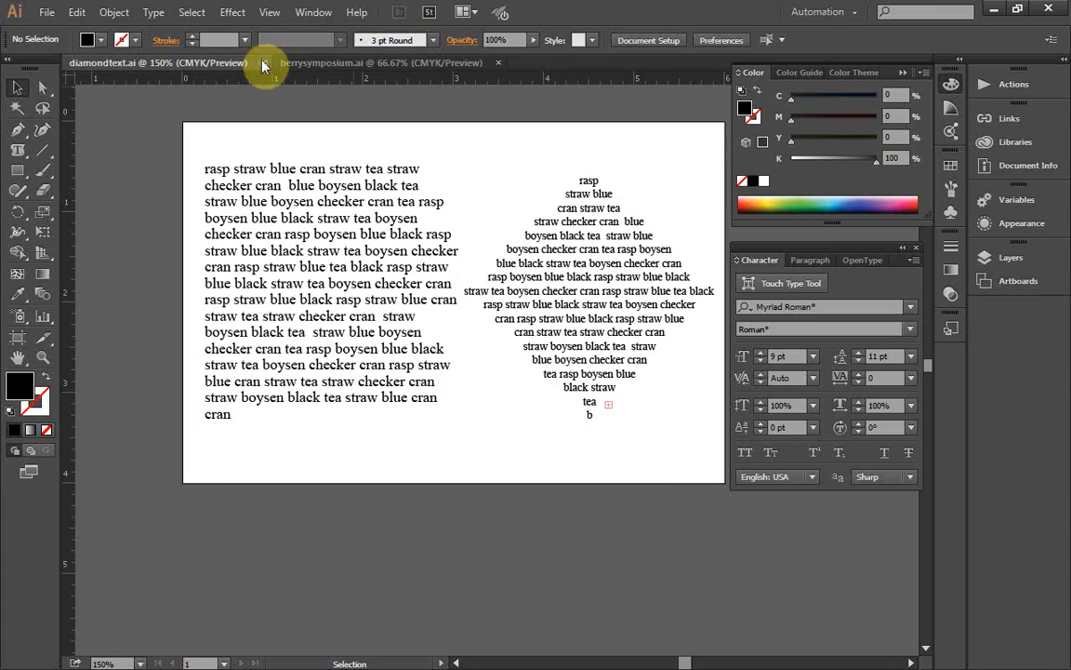
{"action": "left_click", "coordinate": [264, 64]}
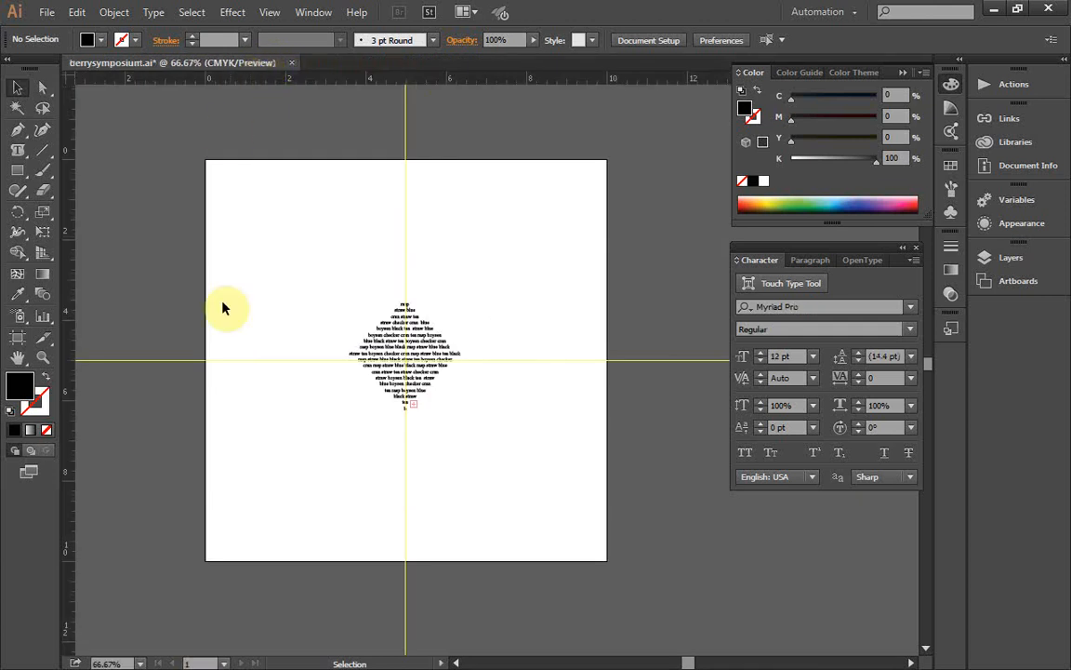
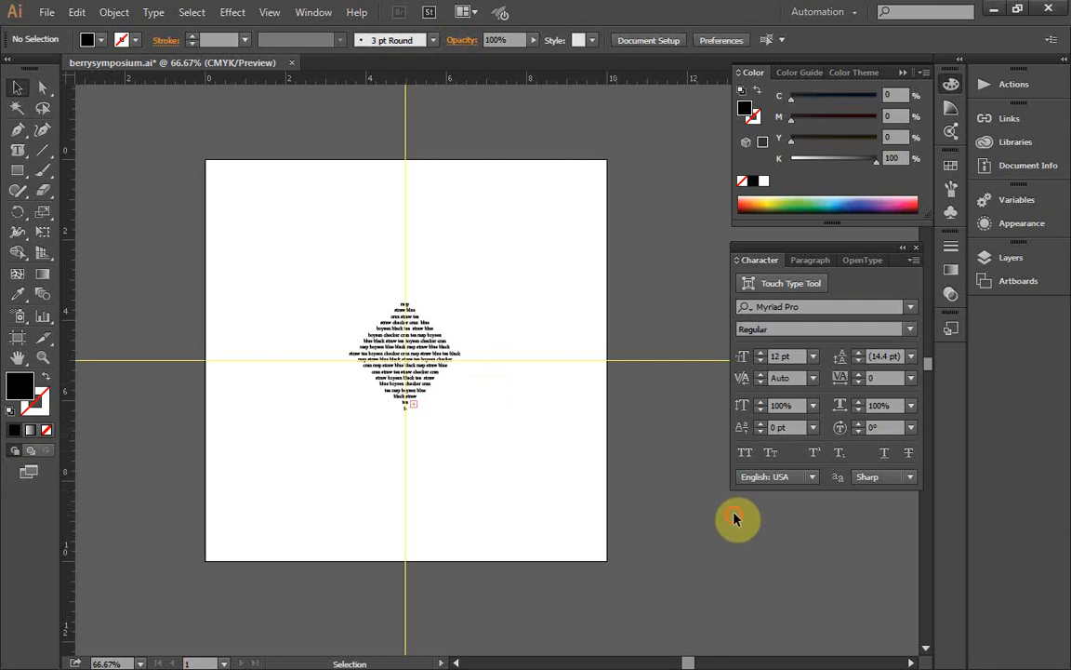
Step: Draw an ellipse about 3.52 by 3.72 in outward from the guide intersection, surrounding the diamond text
{"action": "key", "text": "ctrl+equal"}
{"action": "key", "text": "ctrl+equal"}
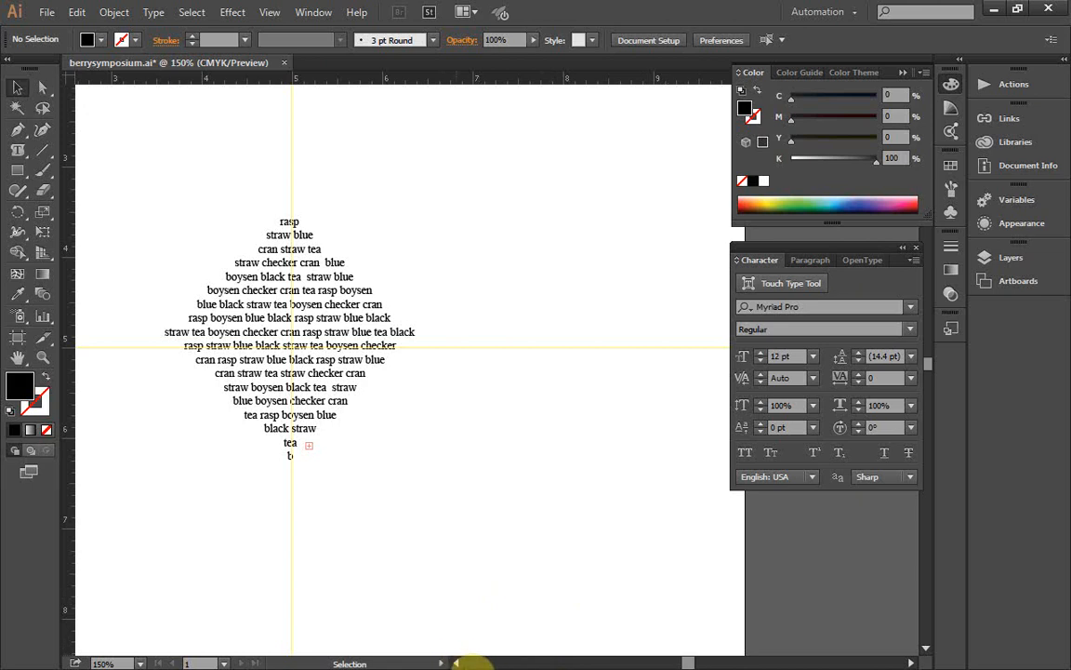
{"action": "left_click_drag", "start_coordinate": [455, 663], "coordinate": [456, 663]}
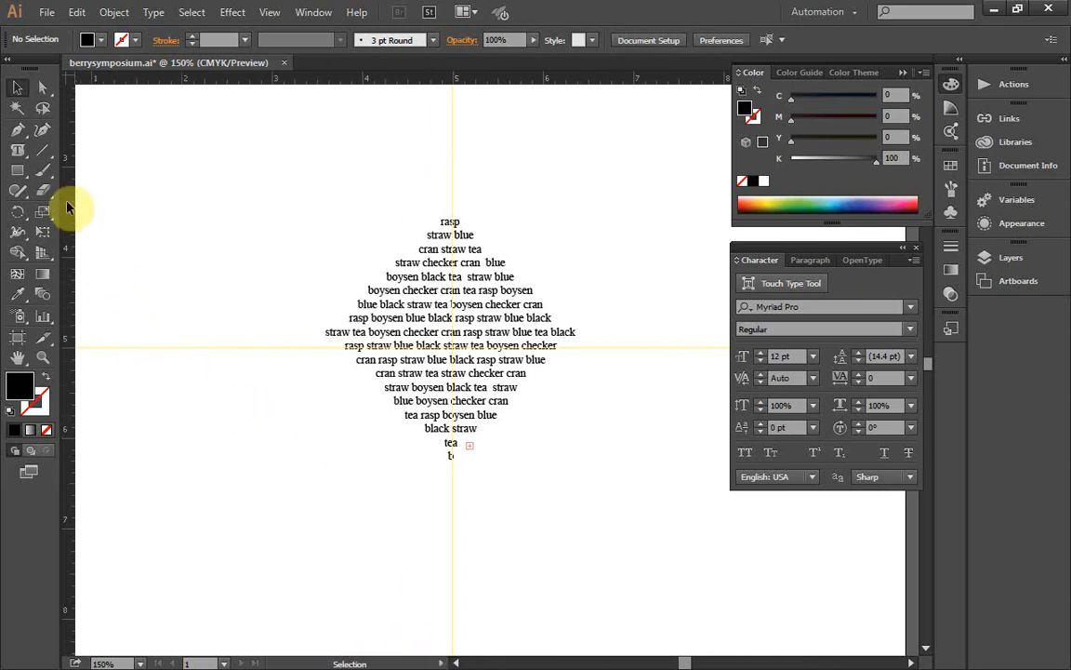
{"action": "left_click", "coordinate": [18, 172]}
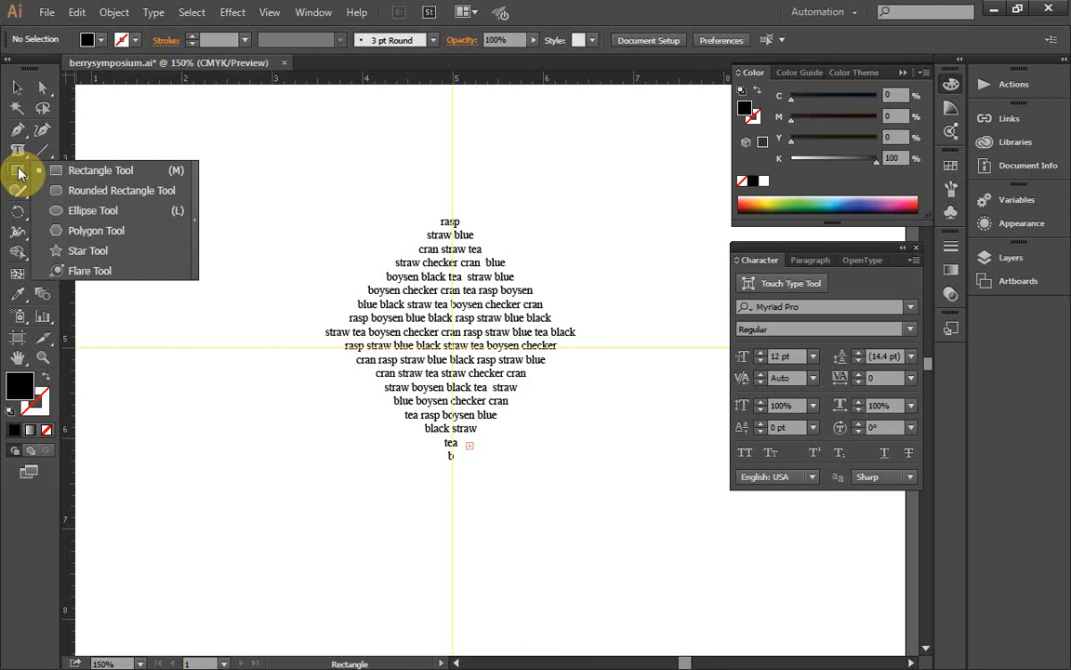
{"action": "left_click", "coordinate": [75, 212]}
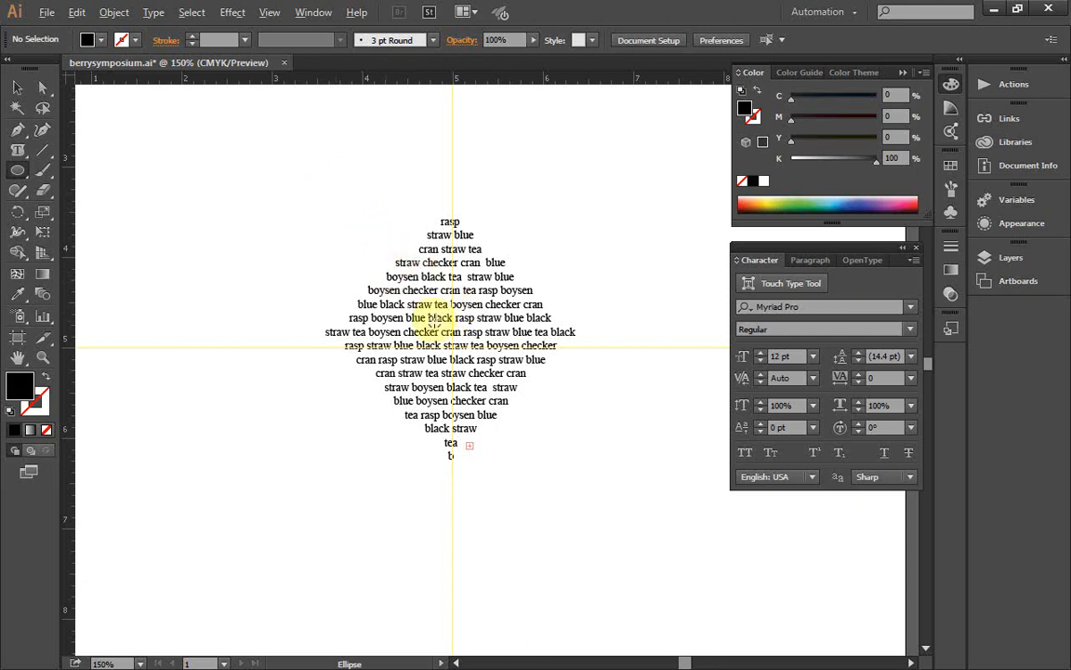
{"action": "left_click_drag", "start_coordinate": [364, 198], "coordinate": [491, 345]}
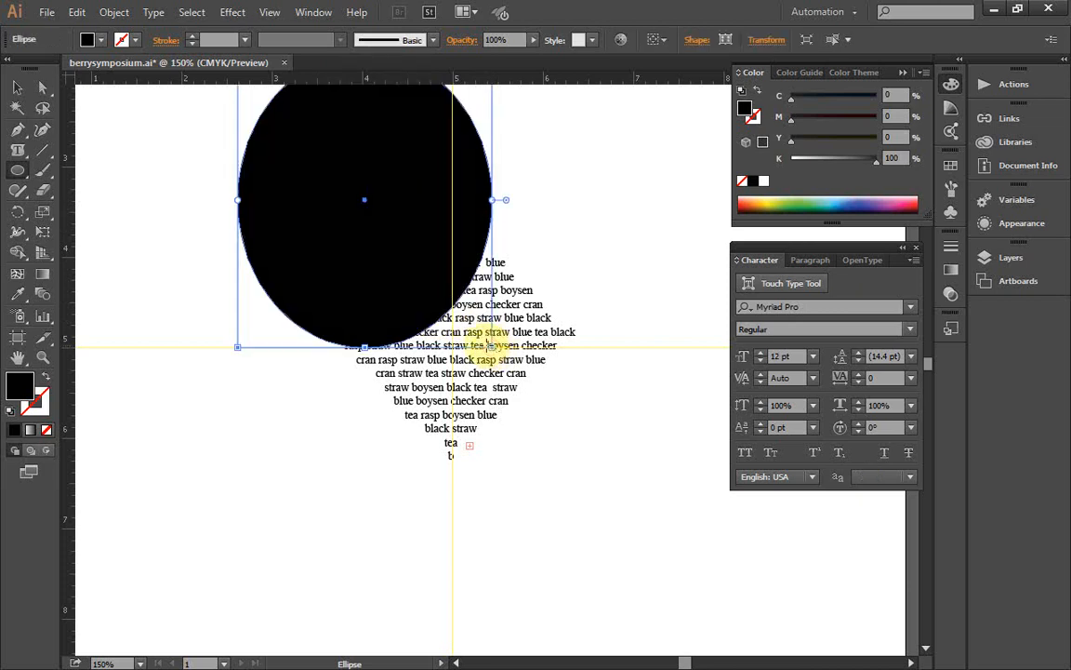
{"action": "key", "text": "Delete"}
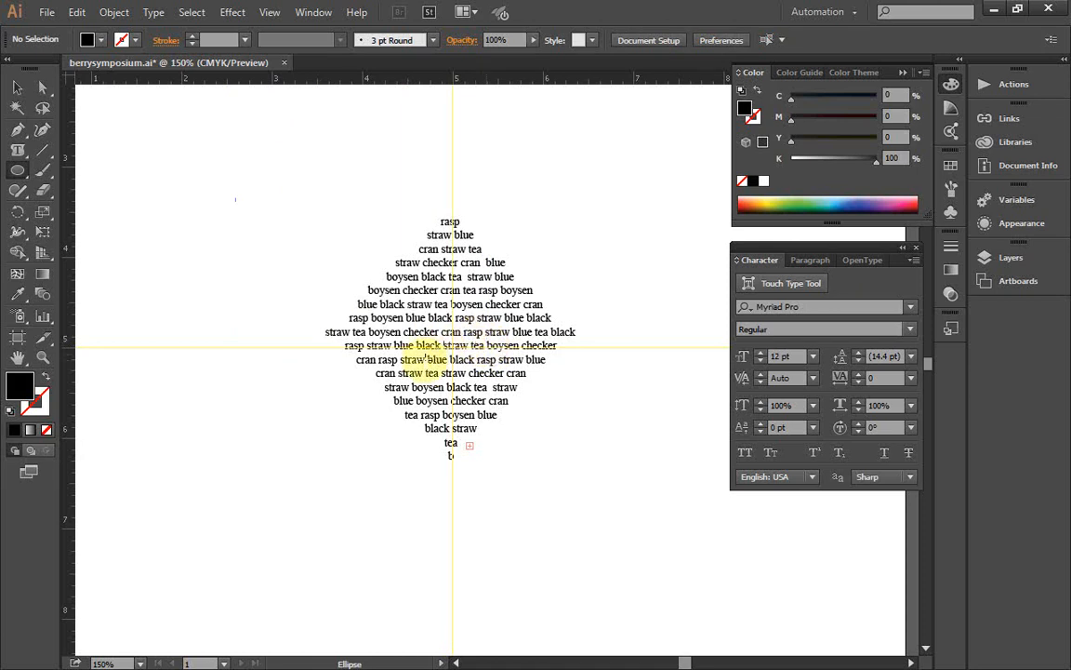
{"action": "mouse_move", "coordinate": [450, 344]}
{"action": "left_mouse_down"}
{"action": "mouse_move", "coordinate": [476, 392]}
{"action": "mouse_move", "coordinate": [500, 394]}
{"action": "mouse_move", "coordinate": [510, 452]}
{"action": "mouse_move", "coordinate": [557, 433]}
{"action": "mouse_move", "coordinate": [536, 481]}
{"action": "mouse_move", "coordinate": [552, 421]}
{"action": "mouse_move", "coordinate": [572, 440]}
{"action": "mouse_move", "coordinate": [586, 520]}
{"action": "mouse_move", "coordinate": [609, 510]}
{"action": "left_mouse_up"}
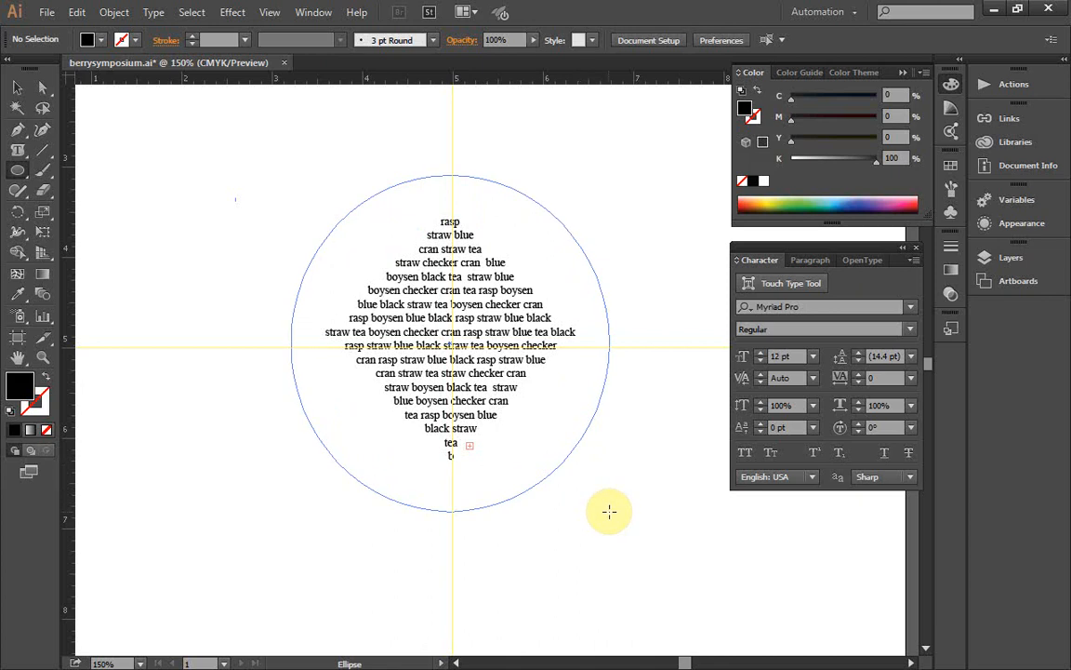
{"action": "left_click_drag", "start_coordinate": [609, 511], "coordinate": [609, 511]}
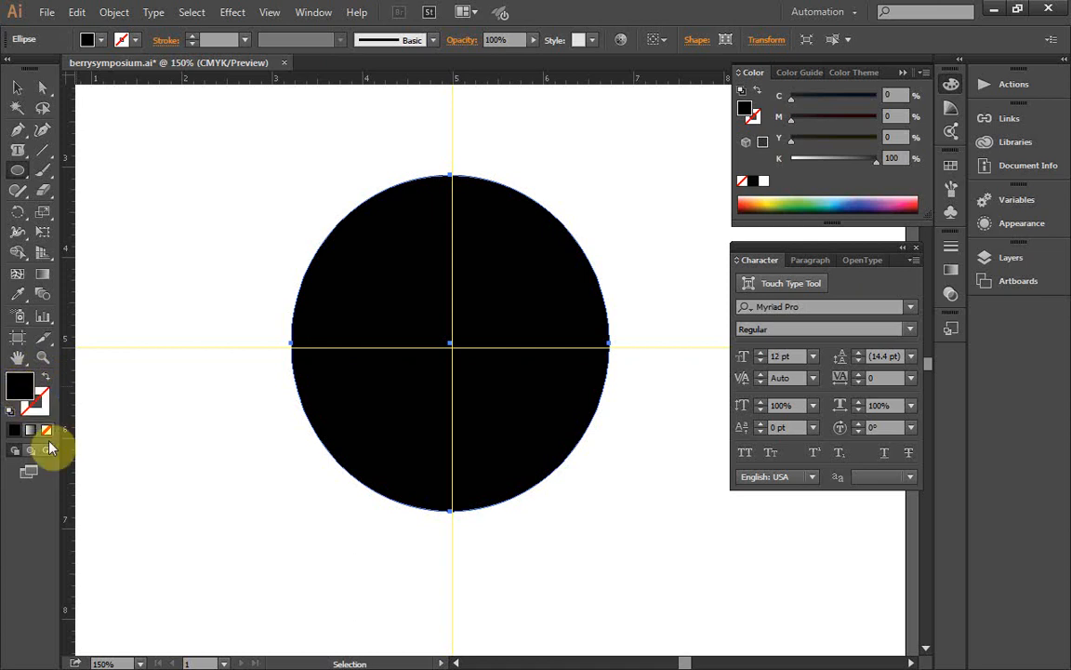
Step: Remove the fill from the ellipse around the diamond text
{"action": "left_click", "coordinate": [49, 429]}
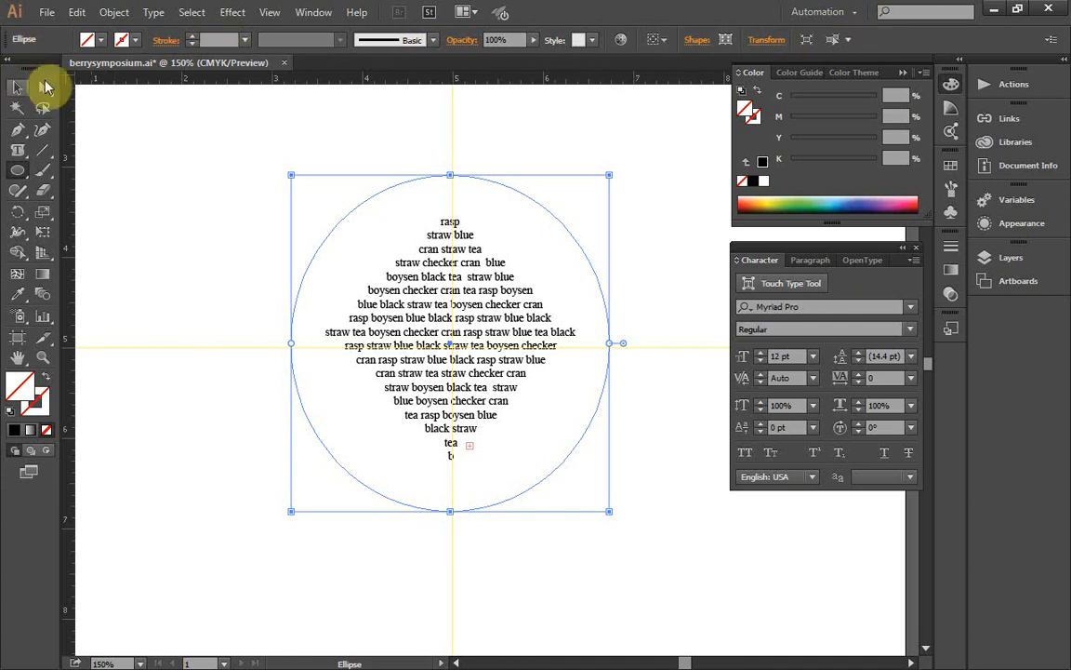
{"action": "key", "text": "v"}
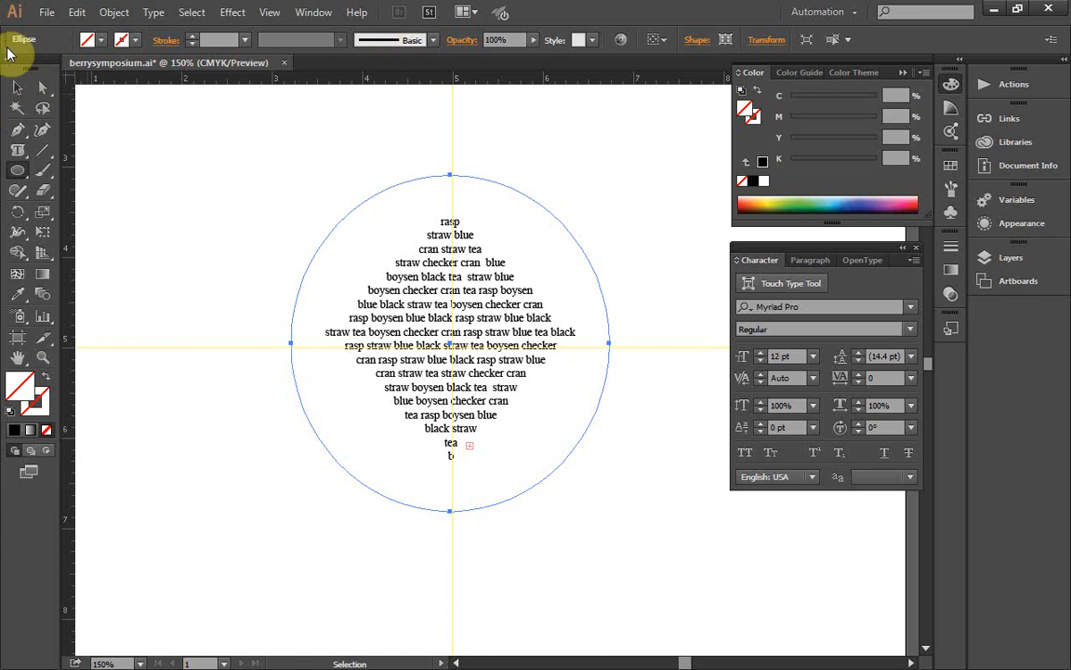
{"action": "left_click", "coordinate": [18, 88]}
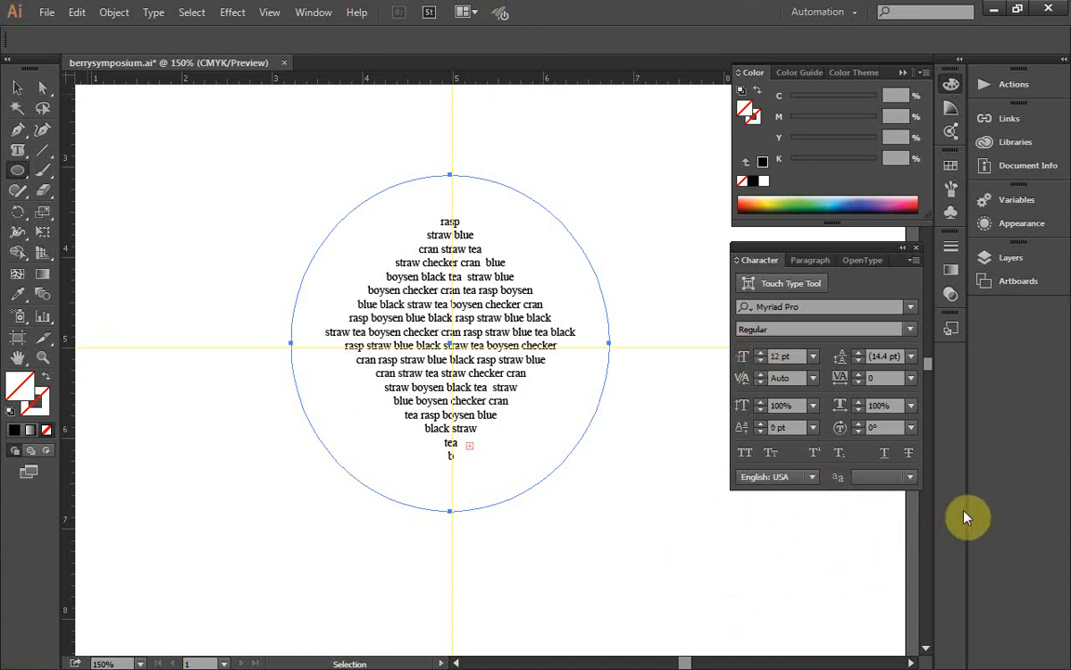
{"action": "left_click", "coordinate": [7, 46]}
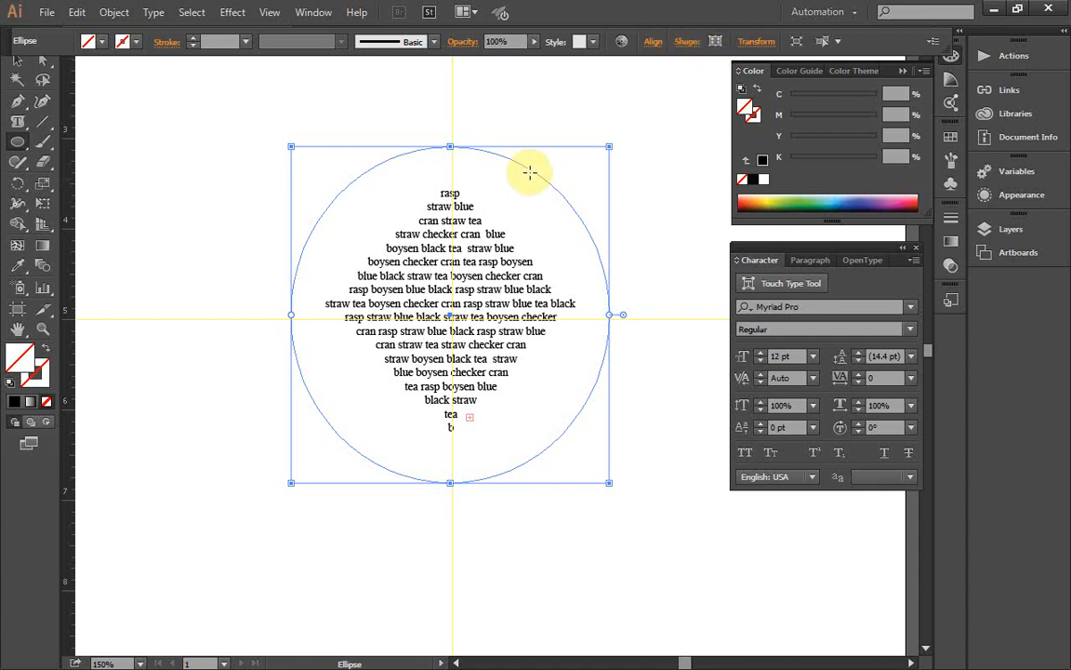
Step: Resize the ellipse with linked proportions, entering 2.9 in for its width and then 2.9 in for its height
{"action": "left_click", "coordinate": [686, 42]}
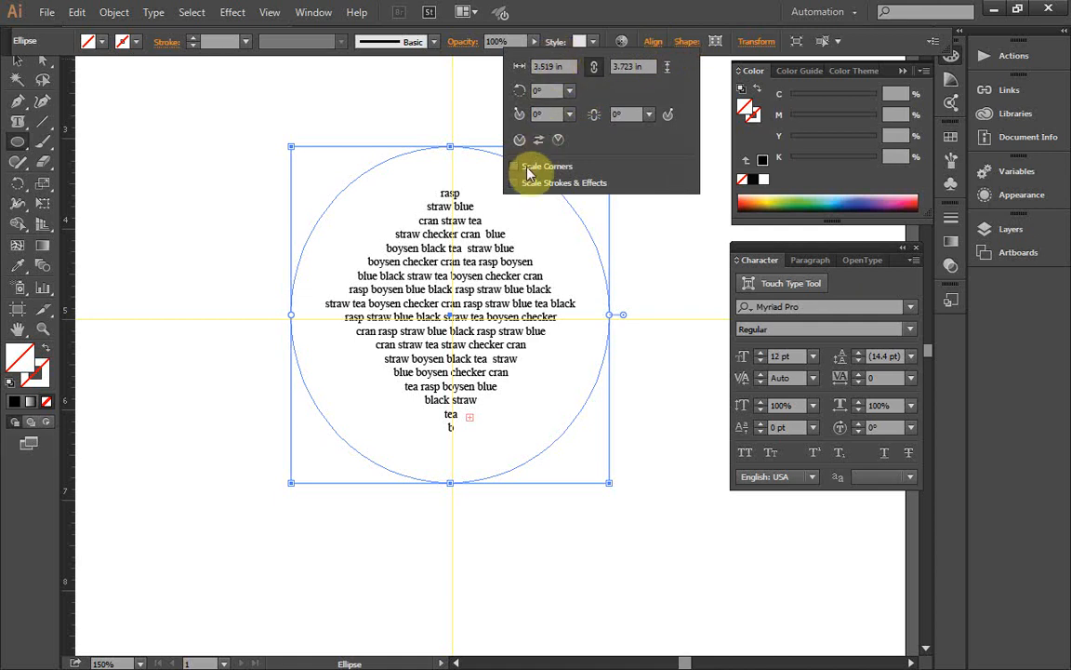
{"action": "left_click", "coordinate": [642, 66]}
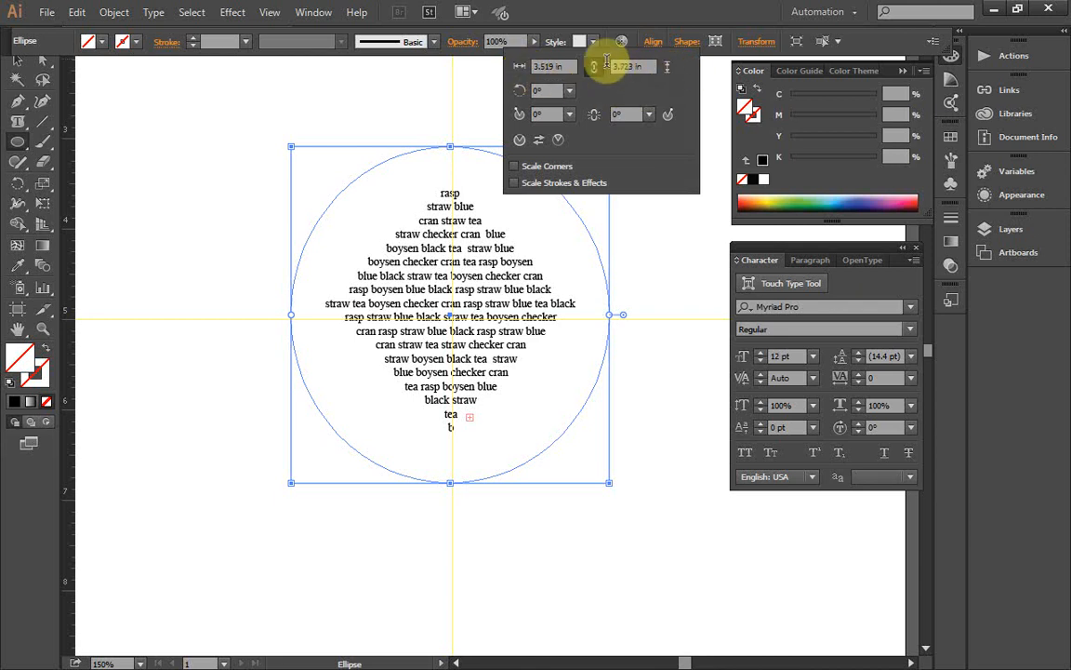
{"action": "left_click", "coordinate": [557, 67]}
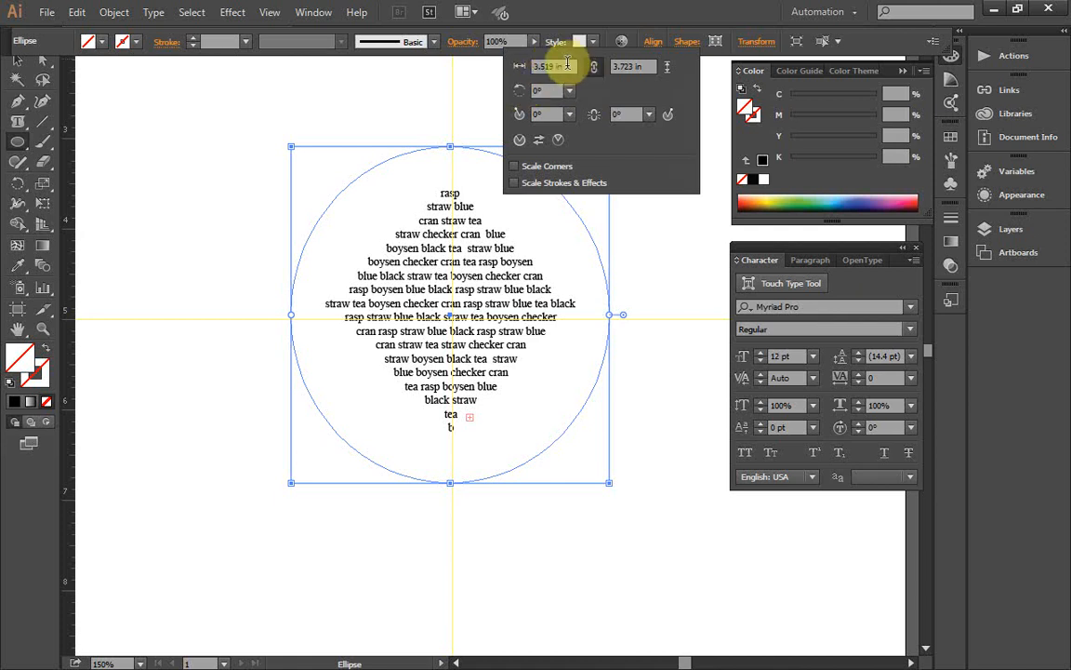
{"action": "left_click", "coordinate": [558, 66]}
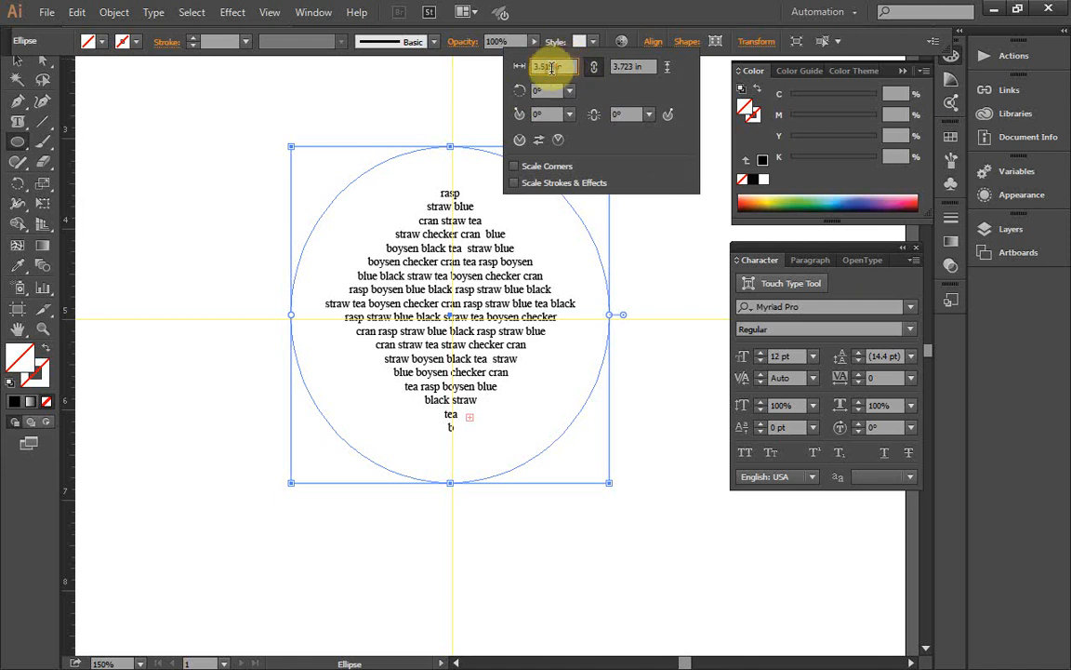
{"action": "key", "text": "BackSpace"}
{"action": "key", "text": "BackSpace"}
{"action": "key", "text": "BackSpace"}
{"action": "key", "text": "BackSpace"}
{"action": "key", "text": "BackSpace"}
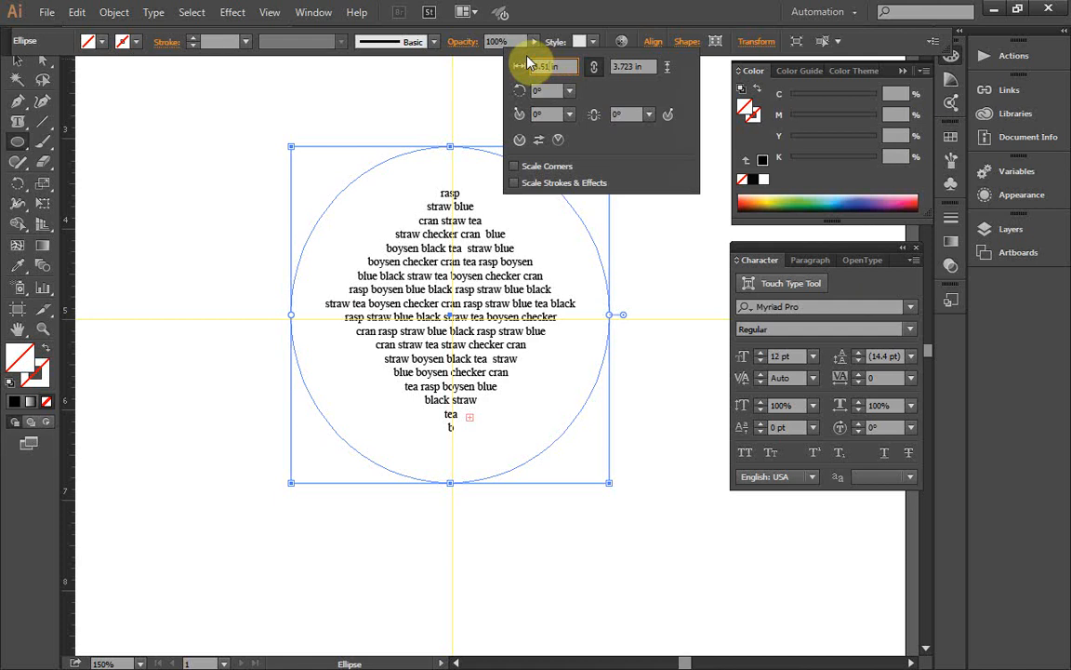
{"action": "type", "text": "3.9"}
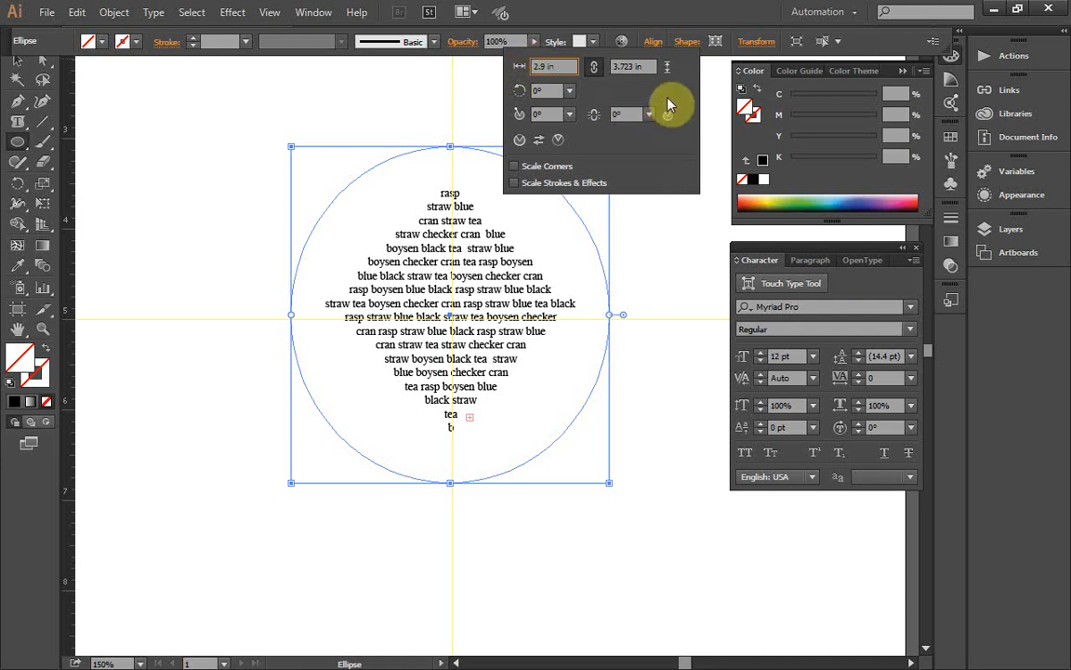
{"action": "left_click", "coordinate": [633, 66]}
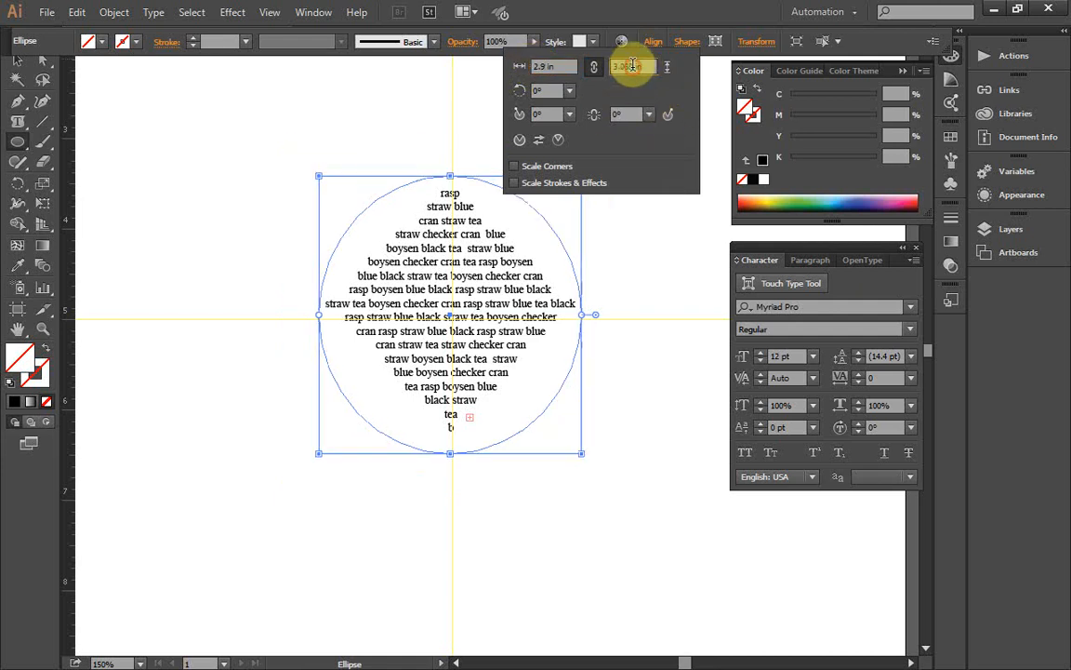
{"action": "type", "text": "2."}
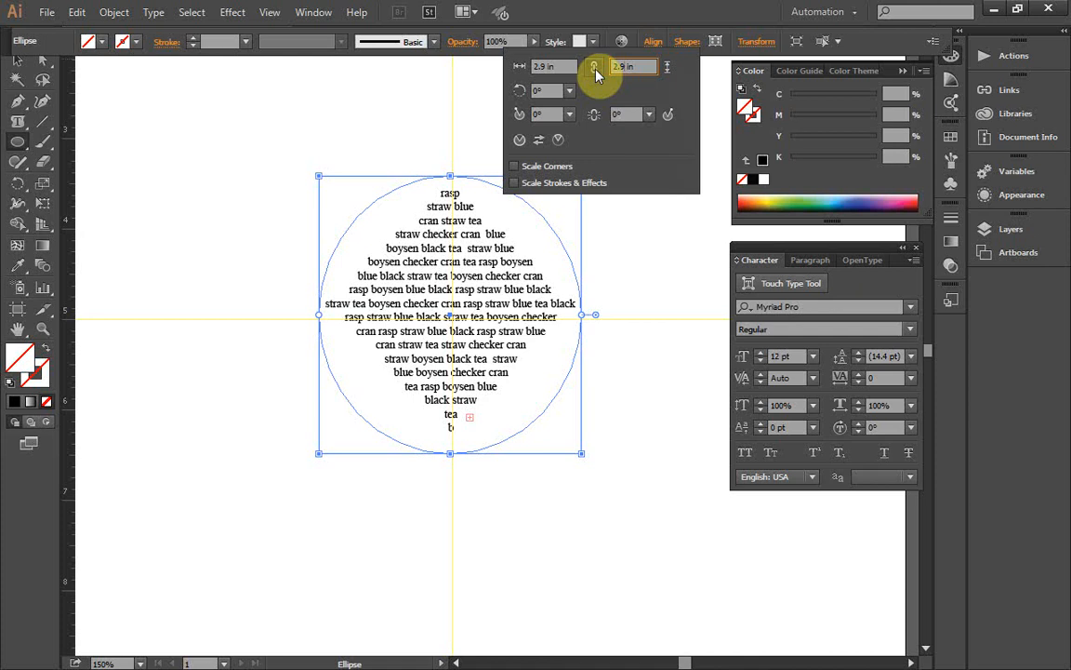
{"action": "key", "text": "Return"}
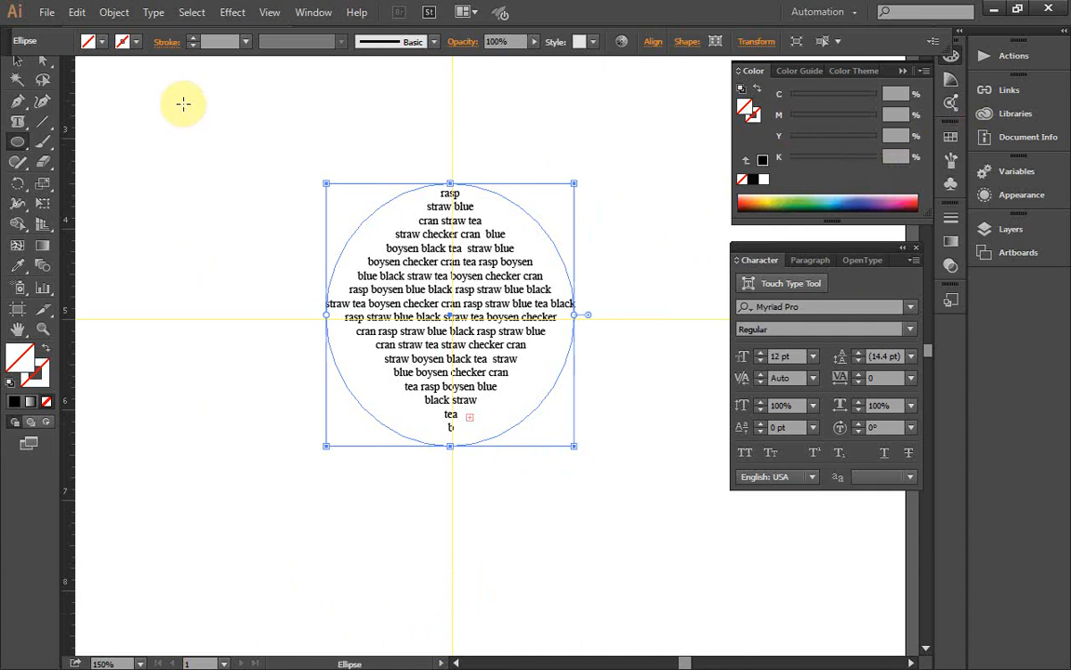
Step: Add the path type "three rivers" to the ellipse, starting on the upper-left part of its outline
{"action": "key", "text": "ctrl+shift+b"}
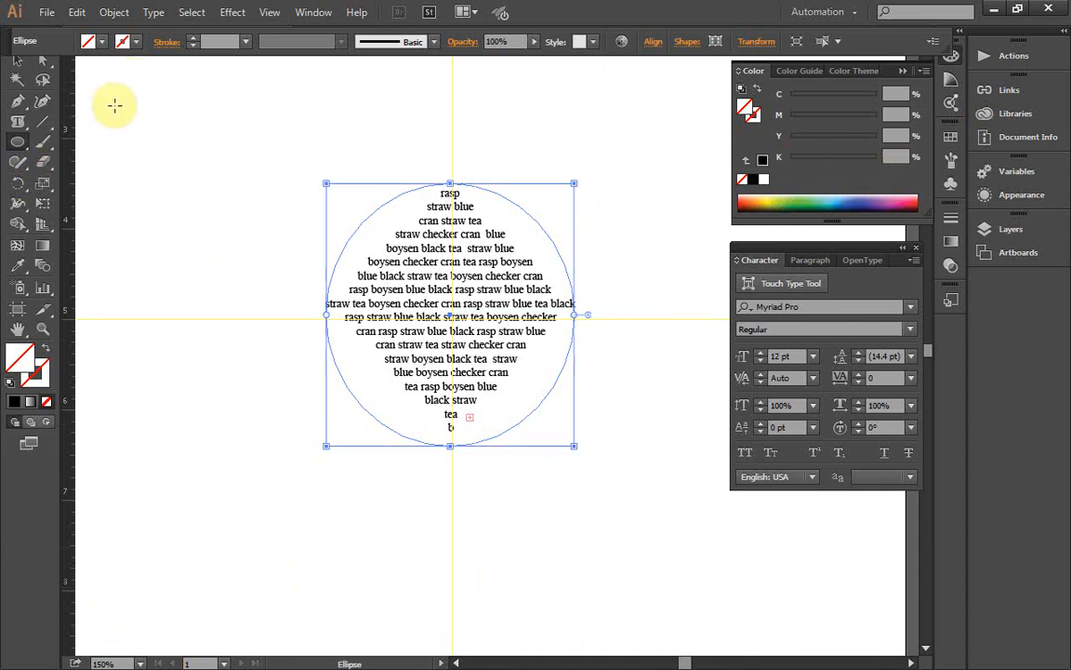
{"action": "left_click_drag", "start_coordinate": [20, 123], "coordinate": [75, 166]}
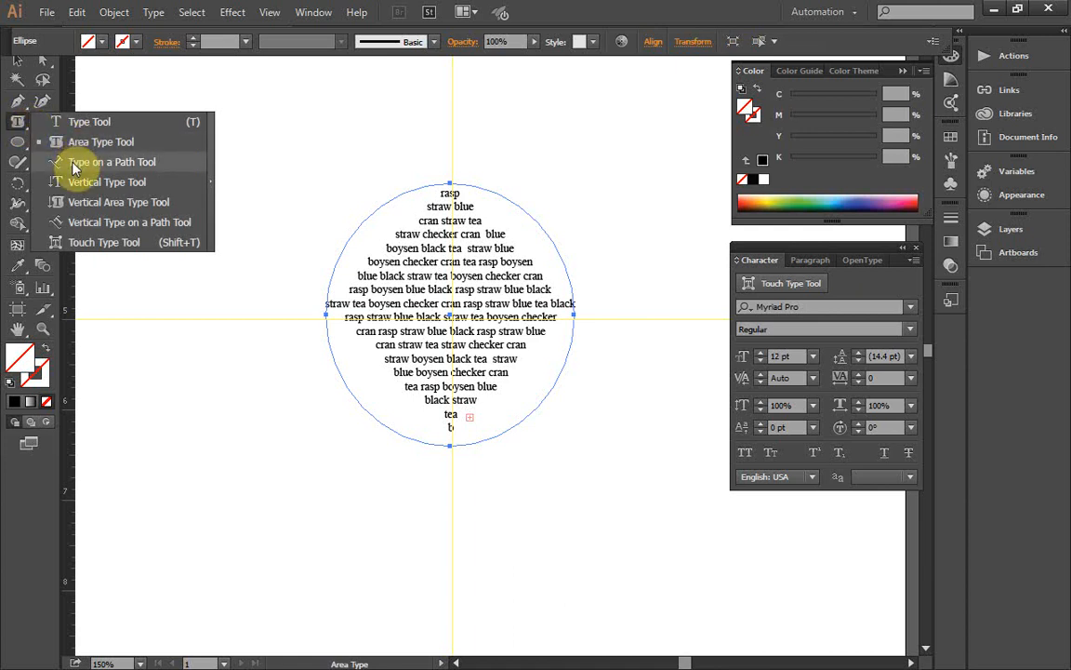
{"action": "left_click_drag", "start_coordinate": [75, 167], "coordinate": [73, 167]}
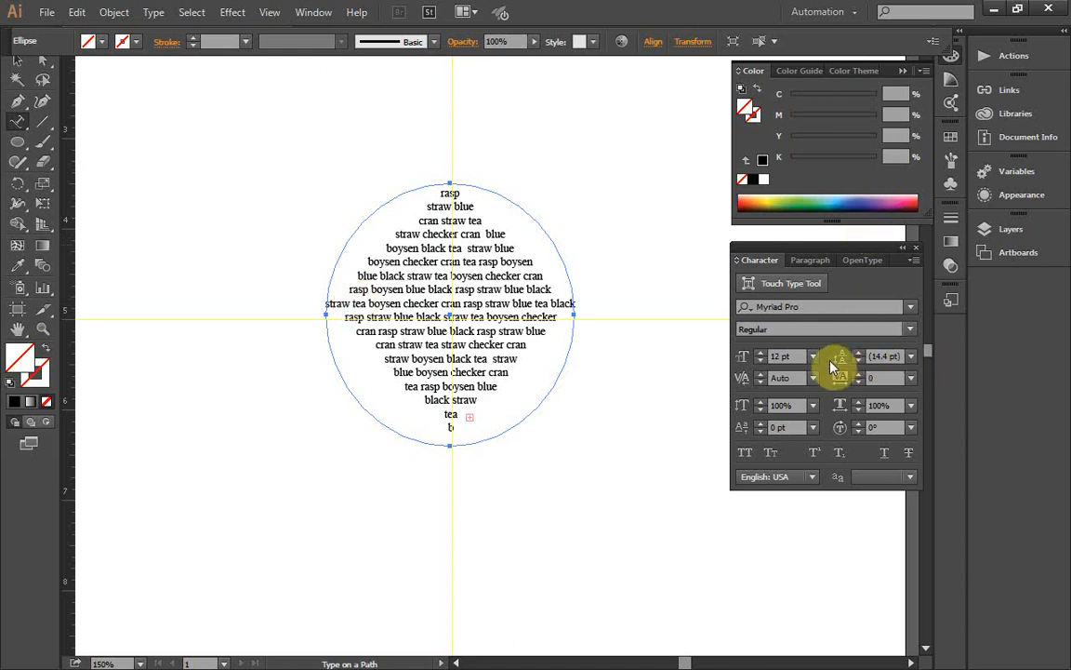
{"action": "left_click", "coordinate": [807, 261]}
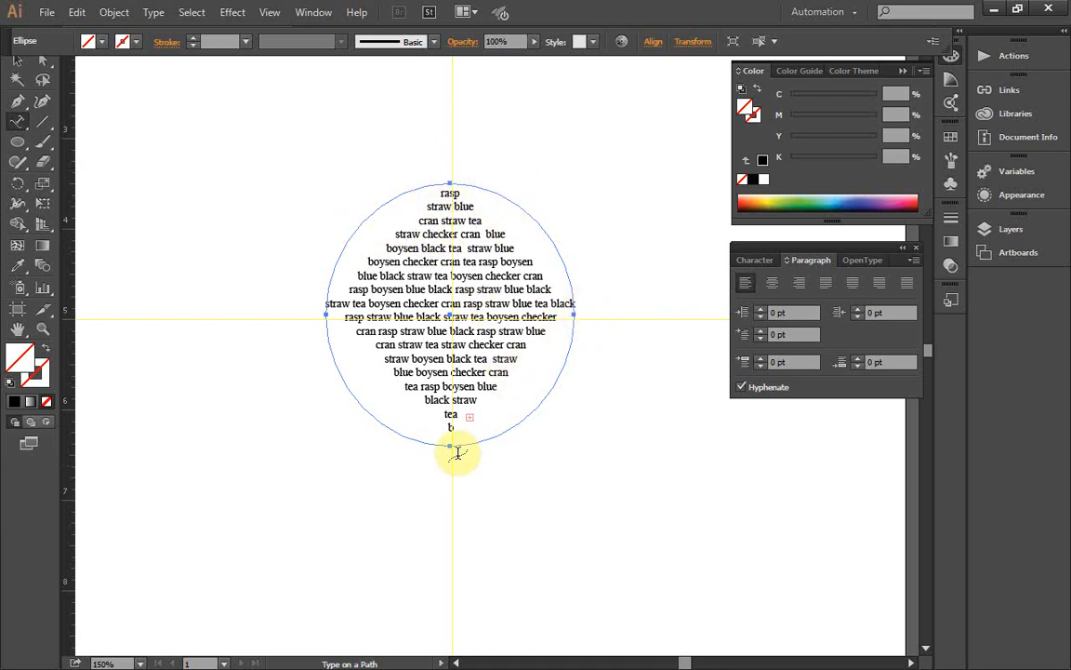
{"action": "left_click", "coordinate": [355, 221]}
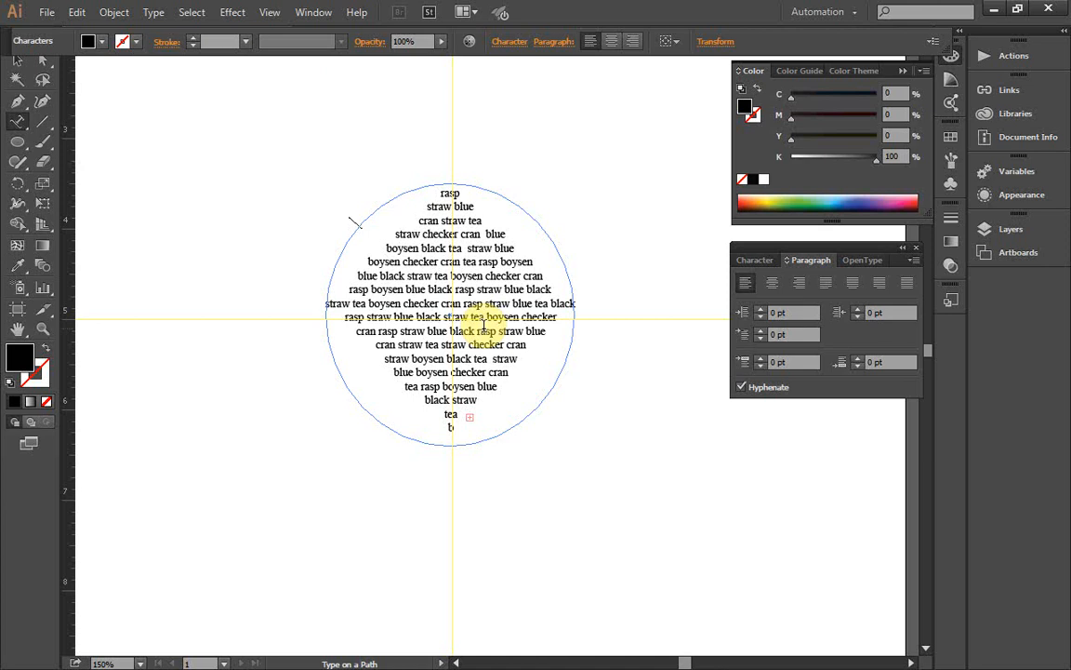
{"action": "type", "text": "three rivers"}
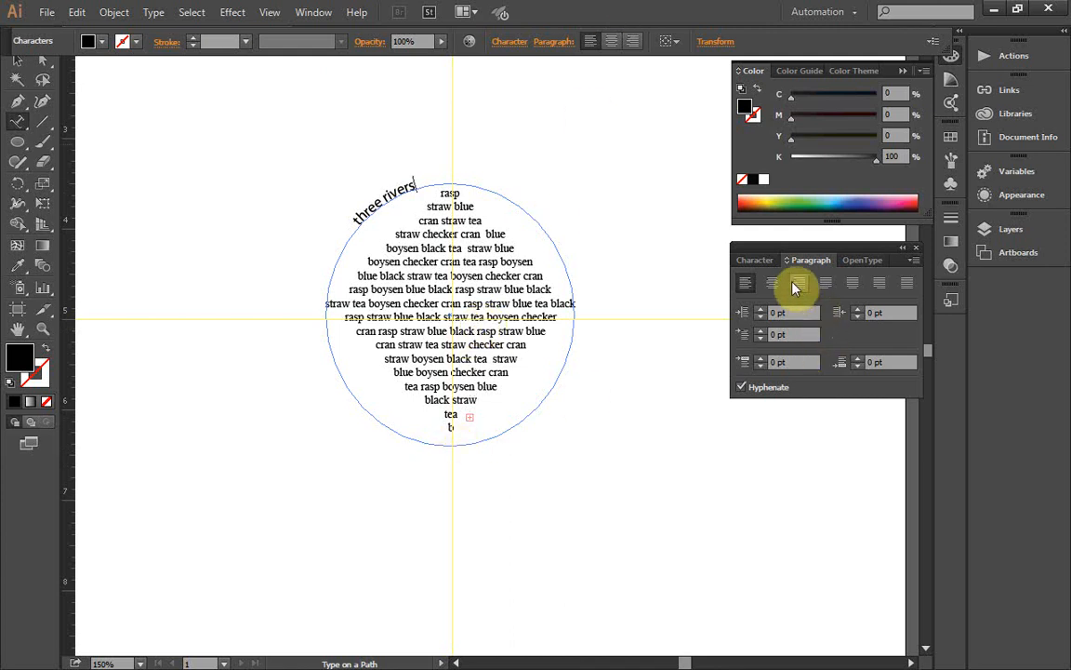
{"action": "left_click", "coordinate": [13, 63]}
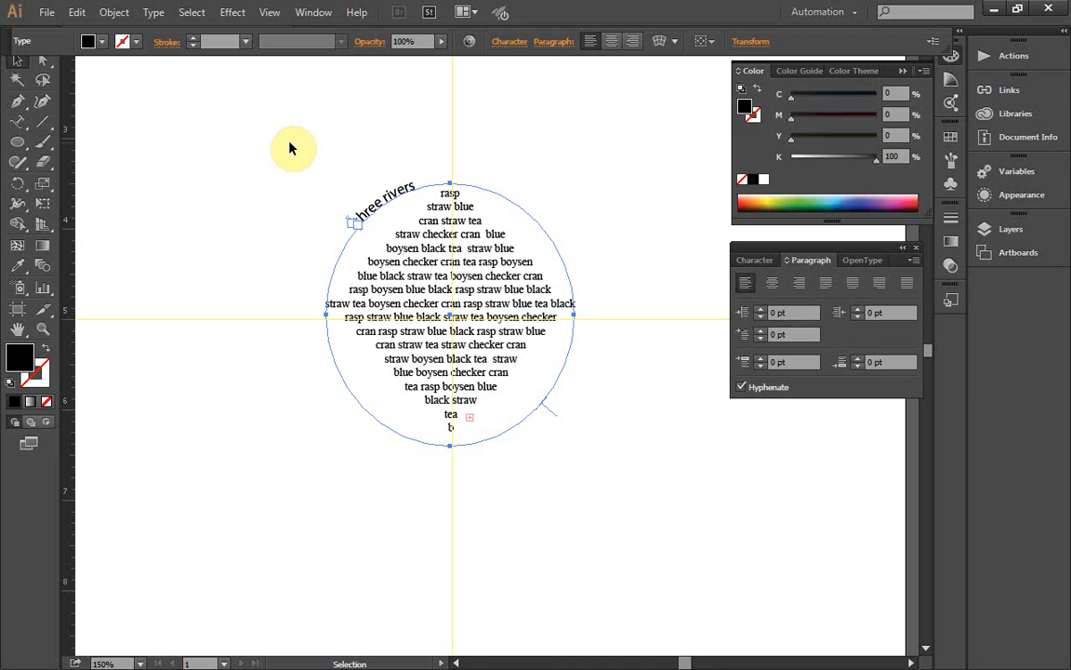
Step: Set the font of the "three rivers" path type to Times New Roman
{"action": "left_click", "coordinate": [758, 267]}
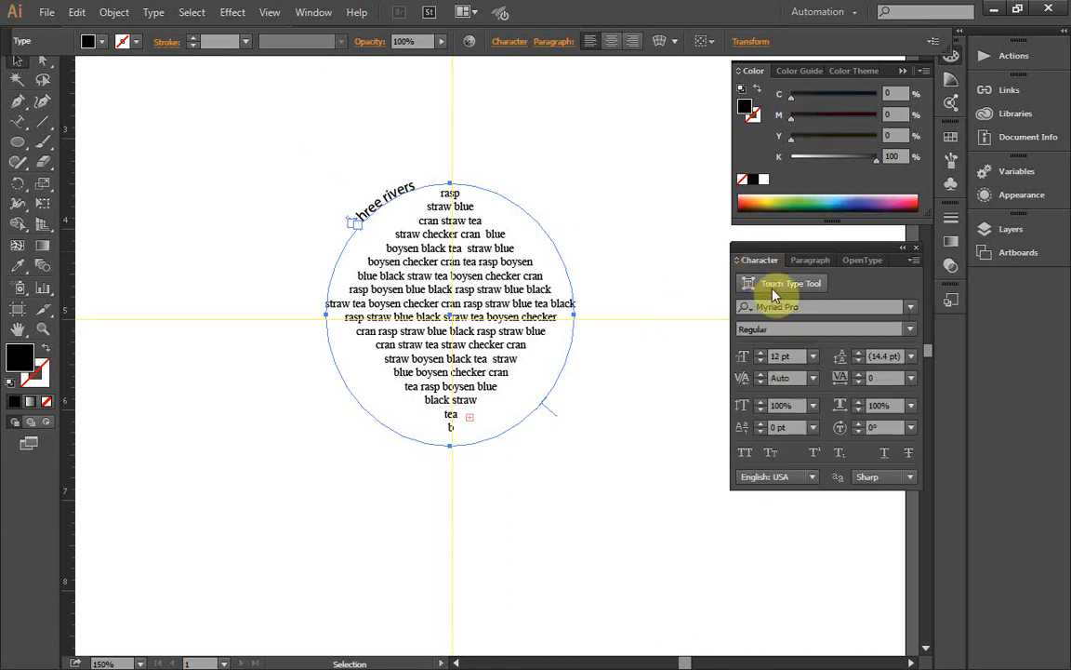
{"action": "left_click", "coordinate": [912, 308]}
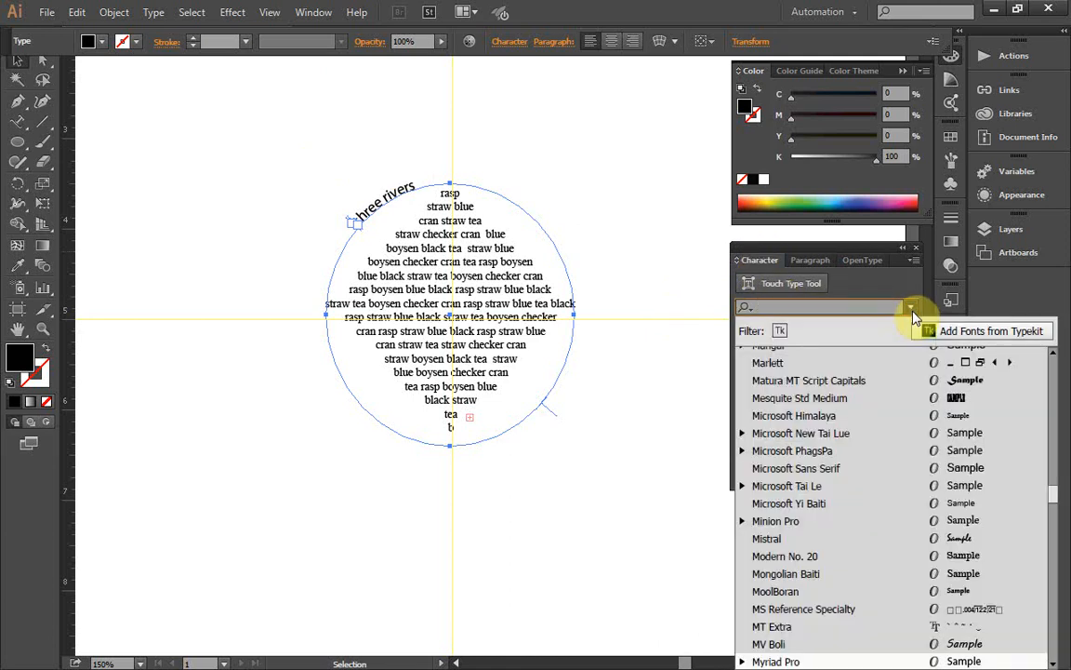
{"action": "scroll", "coordinate": [968, 586], "scroll_direction": "down", "scroll_amount": 12}
{"action": "scroll", "coordinate": [955, 595], "scroll_direction": "down", "scroll_amount": 20}
{"action": "scroll", "coordinate": [955, 577], "scroll_direction": "up", "scroll_amount": 5}
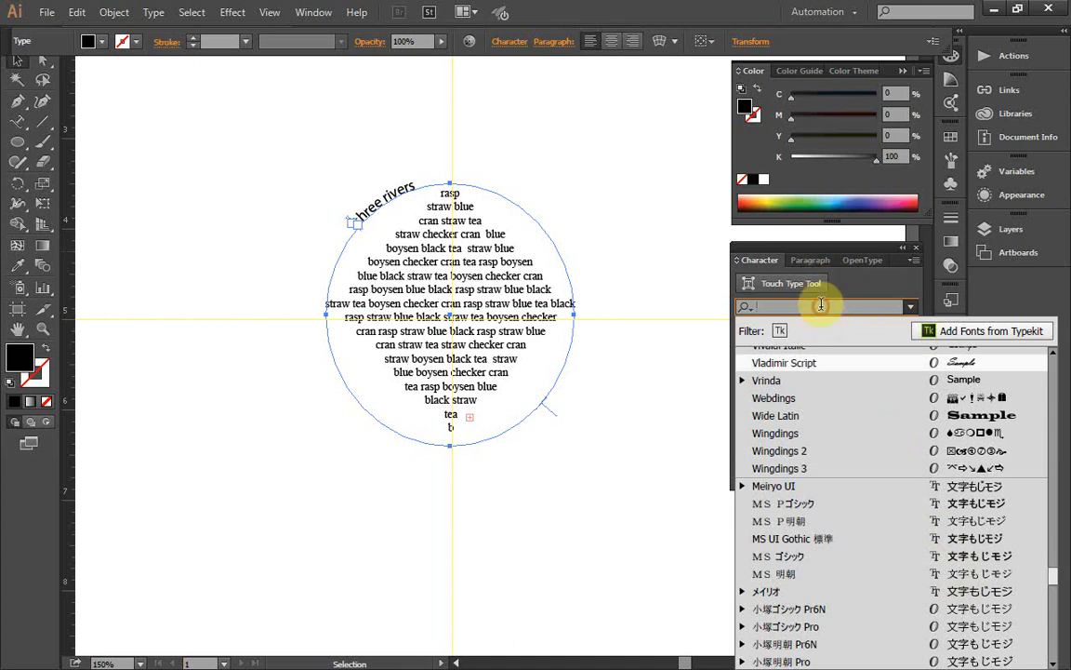
{"action": "type", "text": "ti,"}
{"action": "key", "text": "BackSpace"}
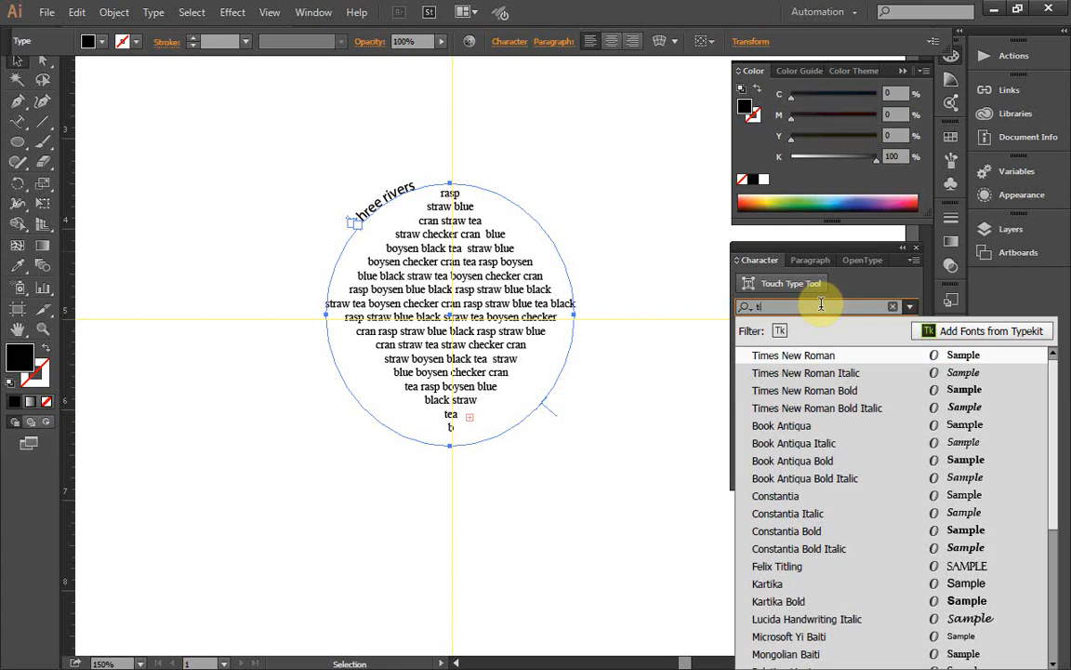
{"action": "key", "text": "Return"}
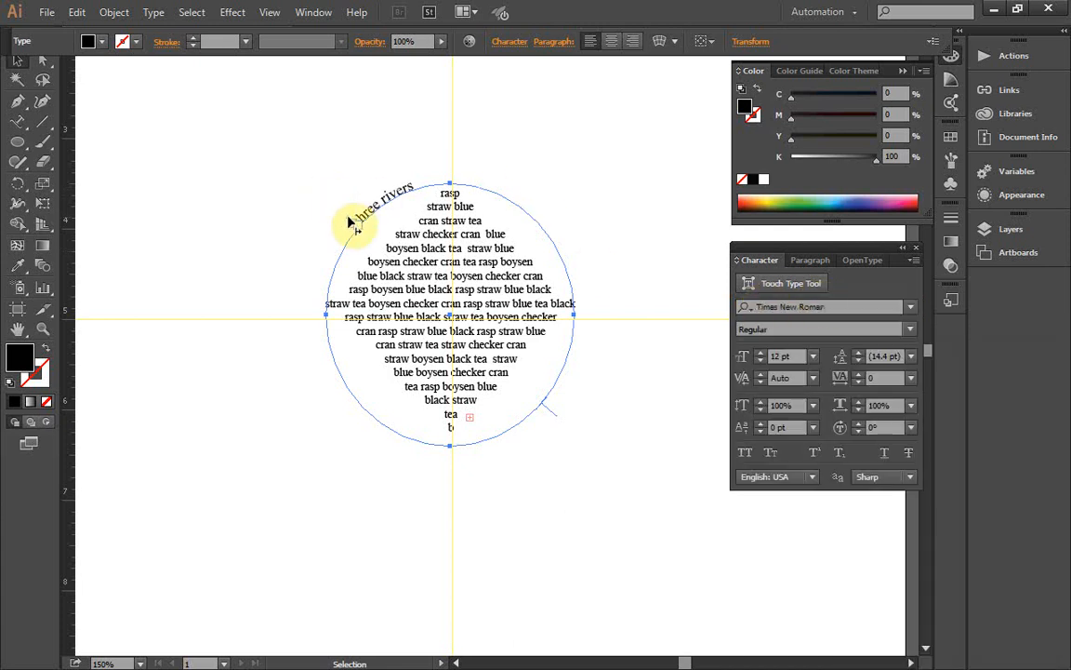
Step: Increase the font size of the "three rivers" path type to 47 pt
{"action": "left_click", "coordinate": [762, 353]}
{"action": "left_click", "coordinate": [762, 354]}
{"action": "left_click", "coordinate": [761, 354]}
{"action": "left_click", "coordinate": [762, 353]}
{"action": "left_click", "coordinate": [762, 354]}
{"action": "left_click", "coordinate": [762, 353]}
{"action": "left_click", "coordinate": [761, 353]}
{"action": "left_click", "coordinate": [762, 354]}
{"action": "left_click", "coordinate": [761, 354]}
{"action": "left_click", "coordinate": [762, 354]}
{"action": "left_click", "coordinate": [762, 353]}
{"action": "left_click", "coordinate": [762, 354]}
{"action": "left_click", "coordinate": [762, 353]}
{"action": "left_click", "coordinate": [761, 353]}
{"action": "left_click", "coordinate": [761, 354]}
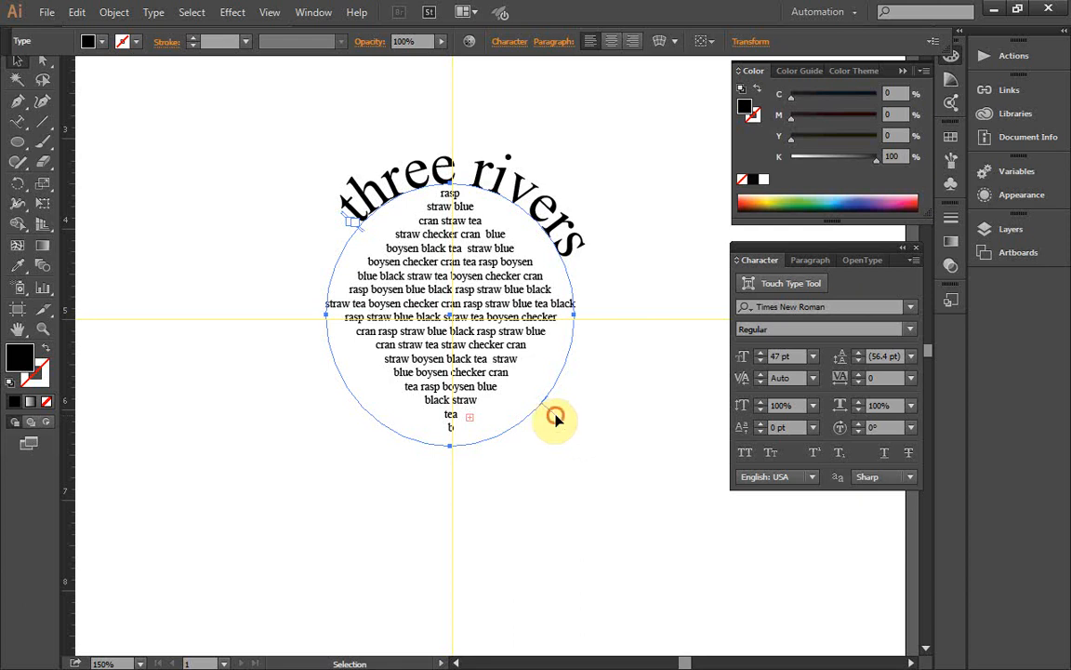
Step: Try sliding the "three rivers" path type around to the underside of the circle
{"action": "left_click_drag", "start_coordinate": [555, 426], "coordinate": [443, 565]}
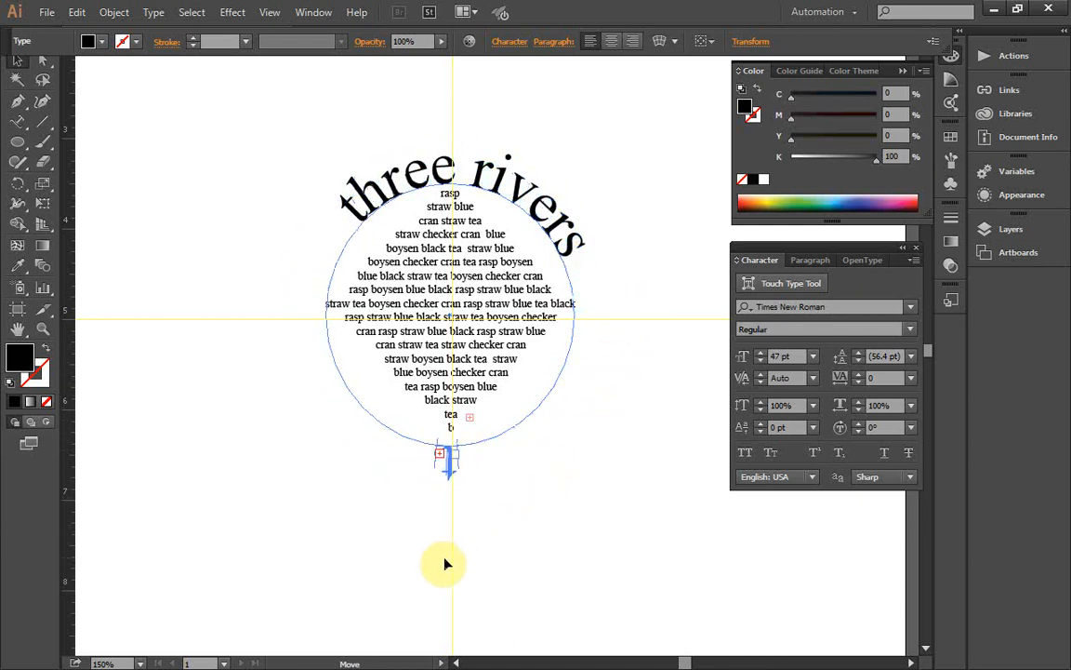
{"action": "left_click_drag", "start_coordinate": [640, 292], "coordinate": [617, 258]}
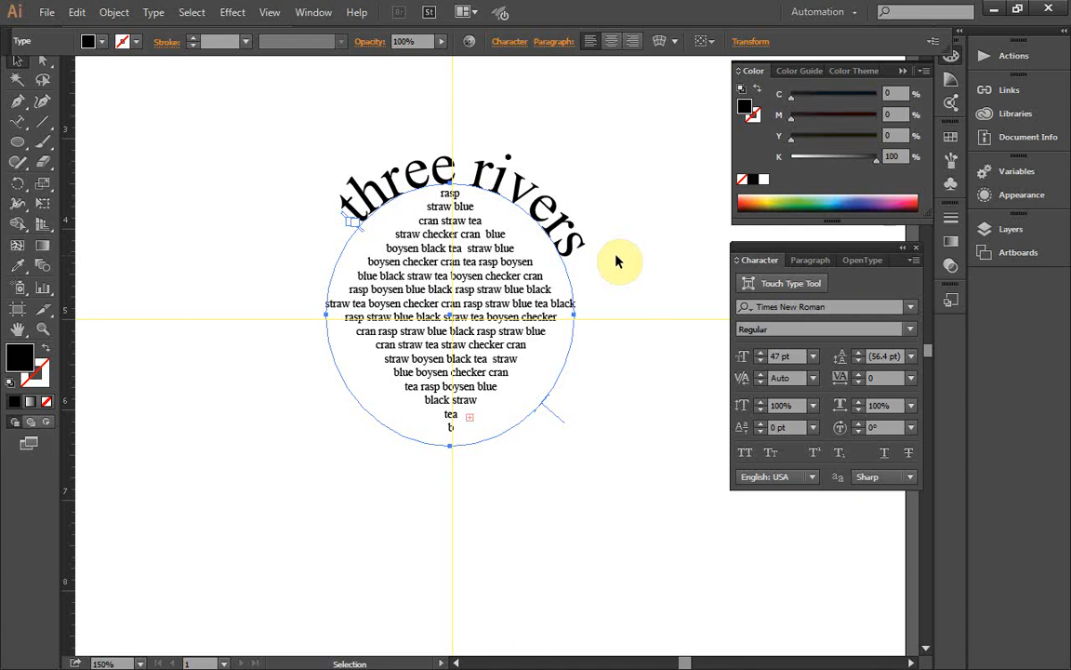
Step: Hide the guides crossing the artwork
{"action": "left_click", "coordinate": [268, 13]}
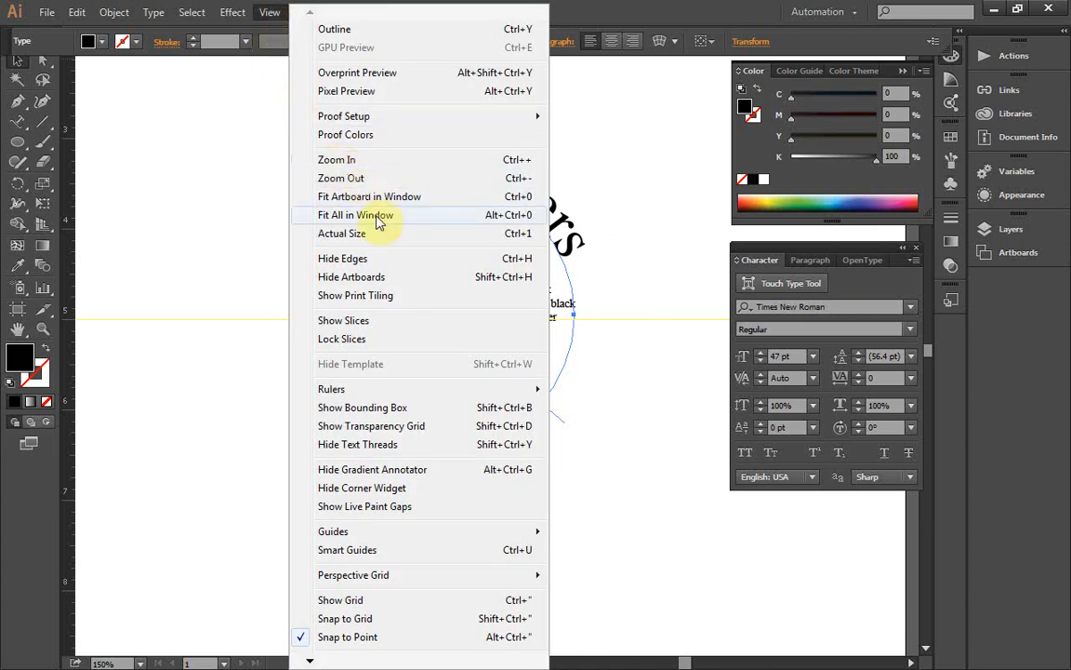
{"action": "mouse_move", "coordinate": [377, 535]}
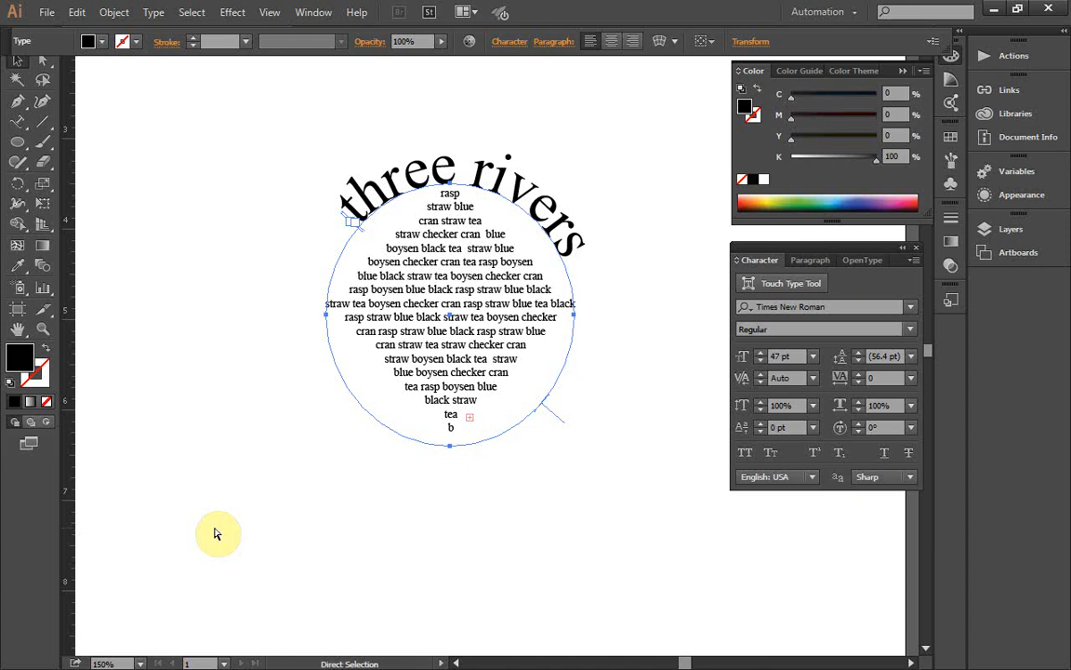
Step: Examine the berry-word lettering and the circle's outline at magnifications up to 12750%, finishing back at 150%
{"action": "key", "text": "ctrl+equal"}
{"action": "key", "text": "ctrl+equal"}
{"action": "key", "text": "ctrl+equal"}
{"action": "key", "text": "ctrl+equal"}
{"action": "key", "text": "ctrl+equal"}
{"action": "key", "text": "ctrl+equal"}
{"action": "key", "text": "ctrl+equal"}
{"action": "key", "text": "ctrl+equal"}
{"action": "key", "text": "ctrl+equal"}
{"action": "key", "text": "ctrl+equal"}
{"action": "key", "text": "ctrl+equal"}
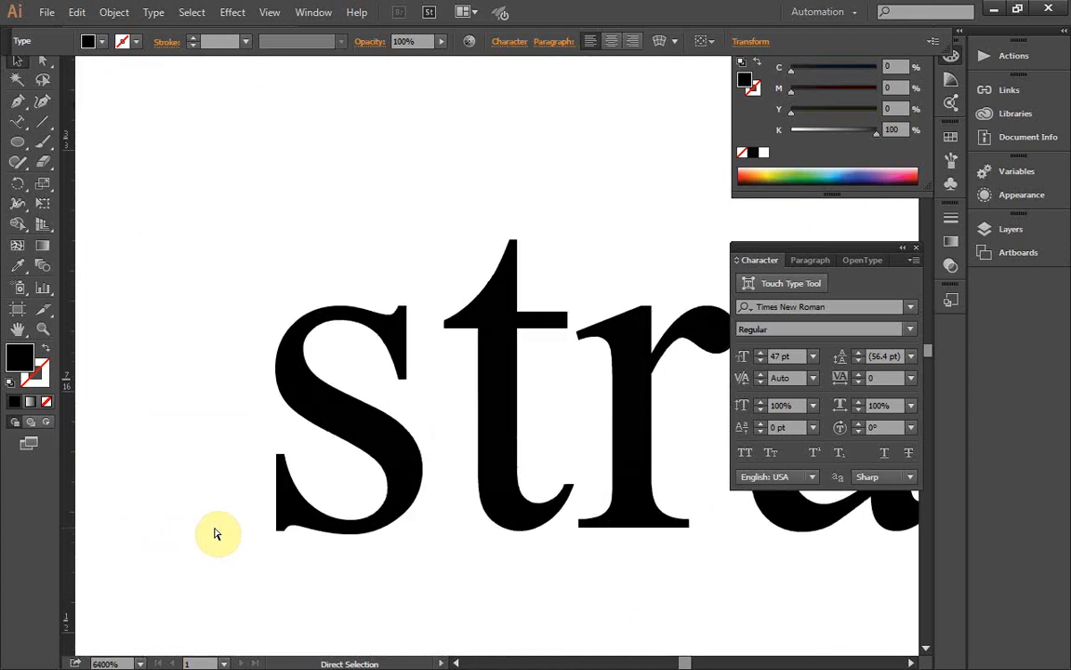
{"action": "key", "text": "ctrl+equal"}
{"action": "key", "text": "ctrl+equal"}
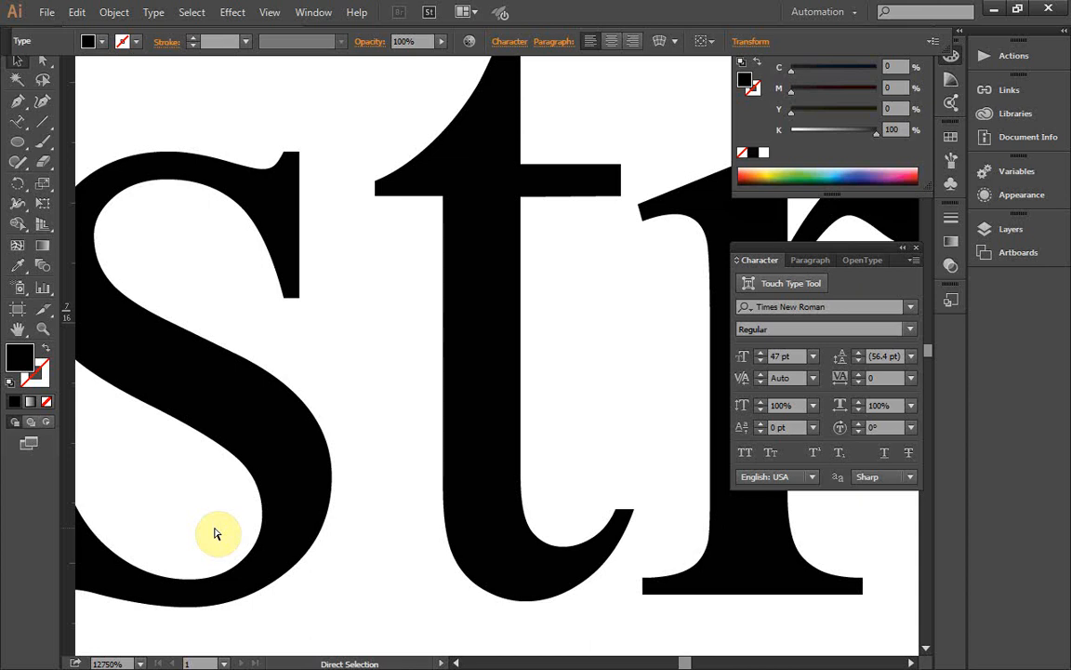
{"action": "key", "text": "ctrl+minus"}
{"action": "key", "text": "ctrl+minus"}
{"action": "key", "text": "ctrl+minus"}
{"action": "key", "text": "ctrl+minus"}
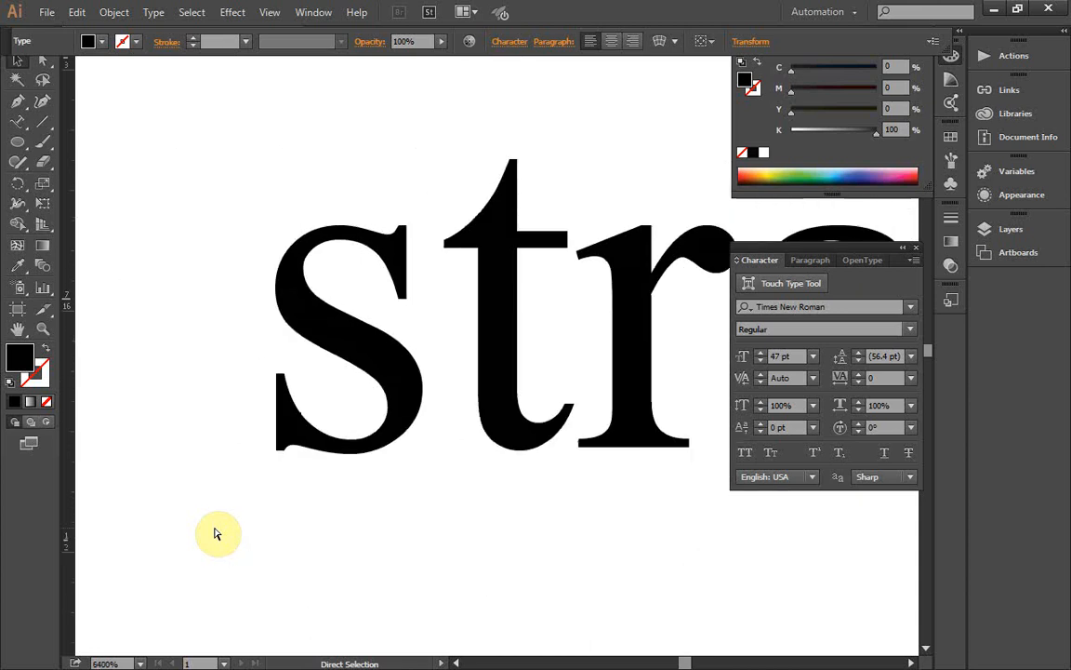
{"action": "key", "text": "ctrl+minus"}
{"action": "key", "text": "ctrl+minus"}
{"action": "key", "text": "ctrl+minus"}
{"action": "key", "text": "ctrl+minus"}
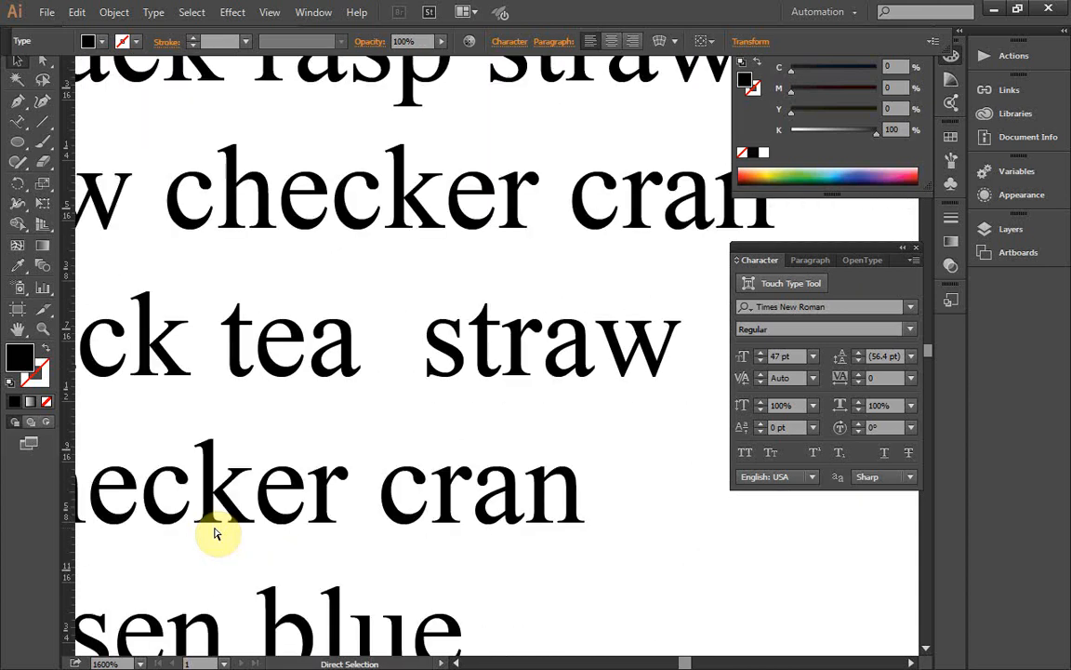
{"action": "key", "text": "ctrl+minus"}
{"action": "key", "text": "ctrl+minus"}
{"action": "key", "text": "ctrl+minus"}
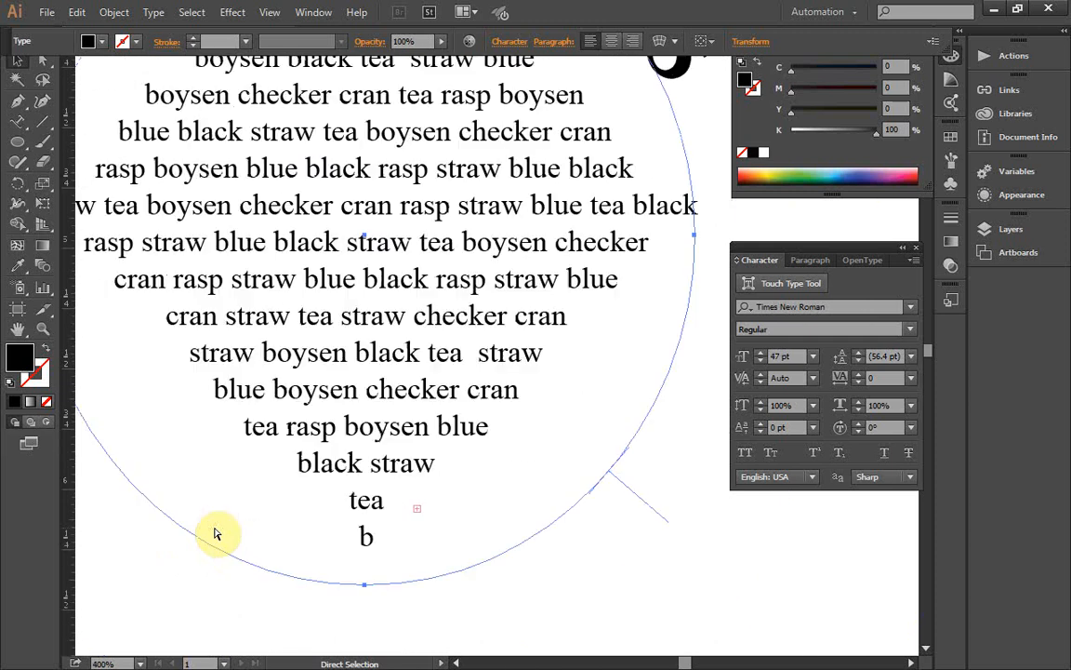
{"action": "key", "text": "ctrl+minus"}
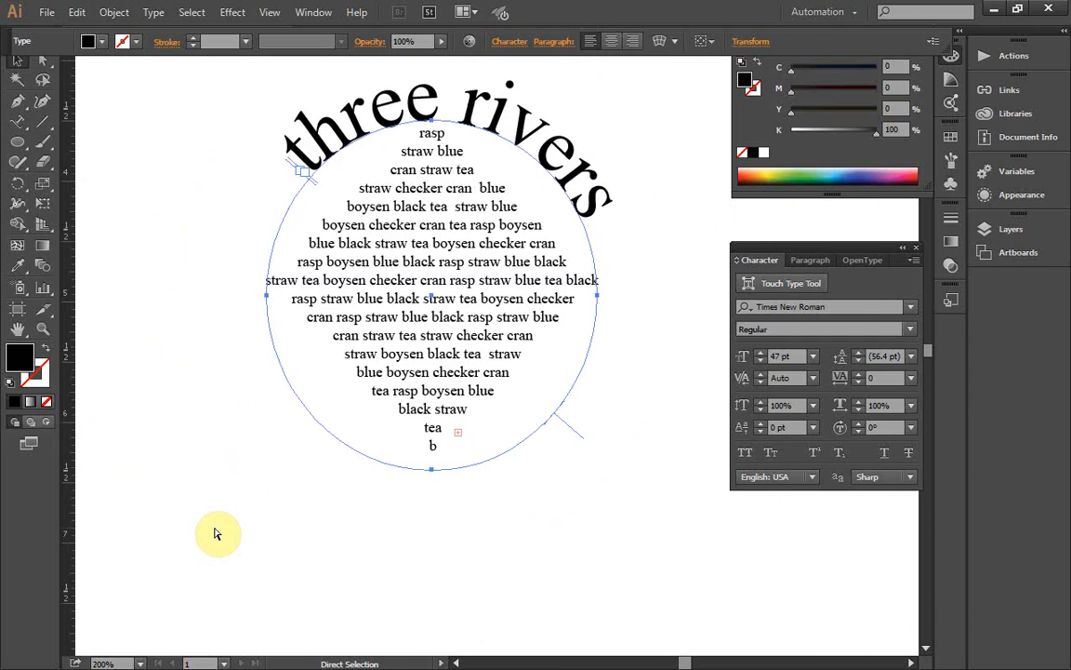
{"action": "key", "text": "ctrl+minus"}
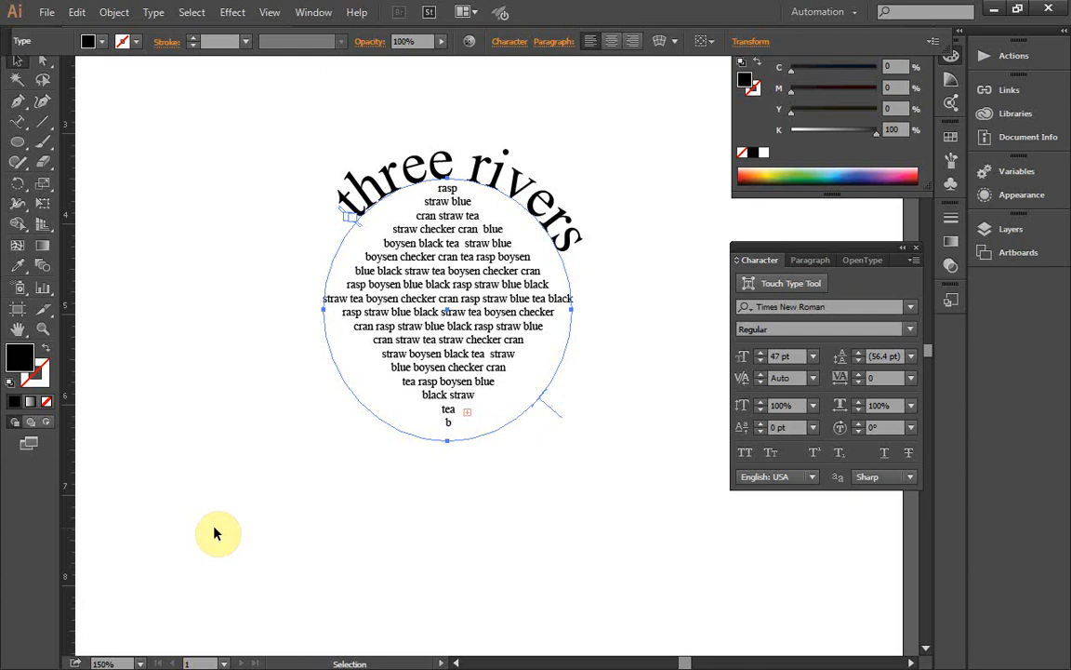
Step: Copy the "three rivers" path type and paste the duplicate directly in front of the original
{"action": "left_click", "coordinate": [18, 67]}
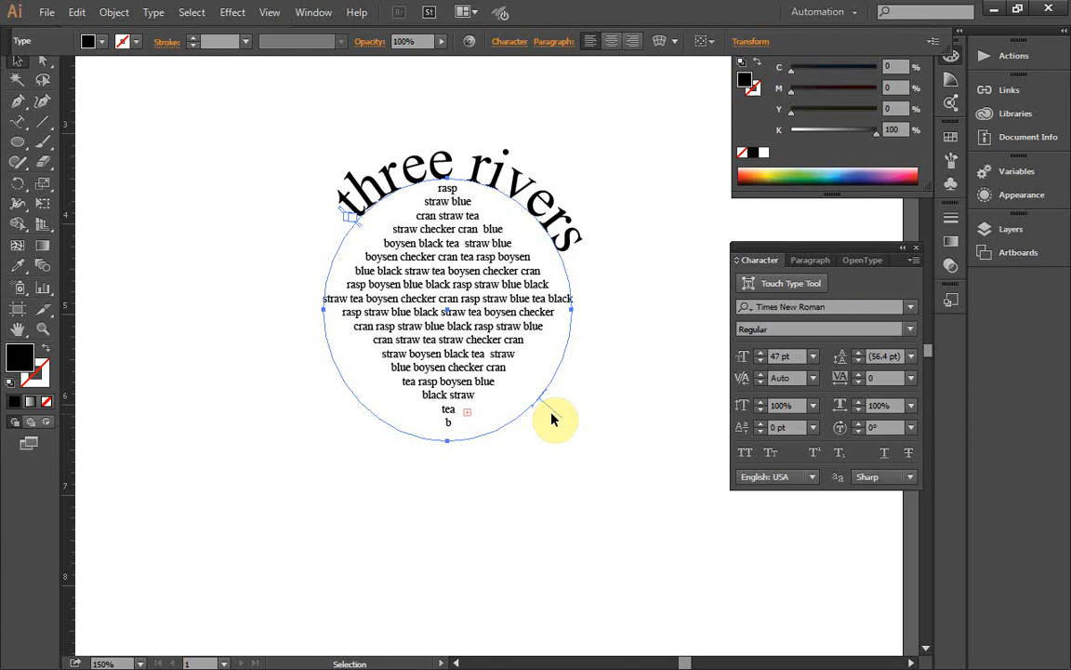
{"action": "left_click", "coordinate": [77, 12]}
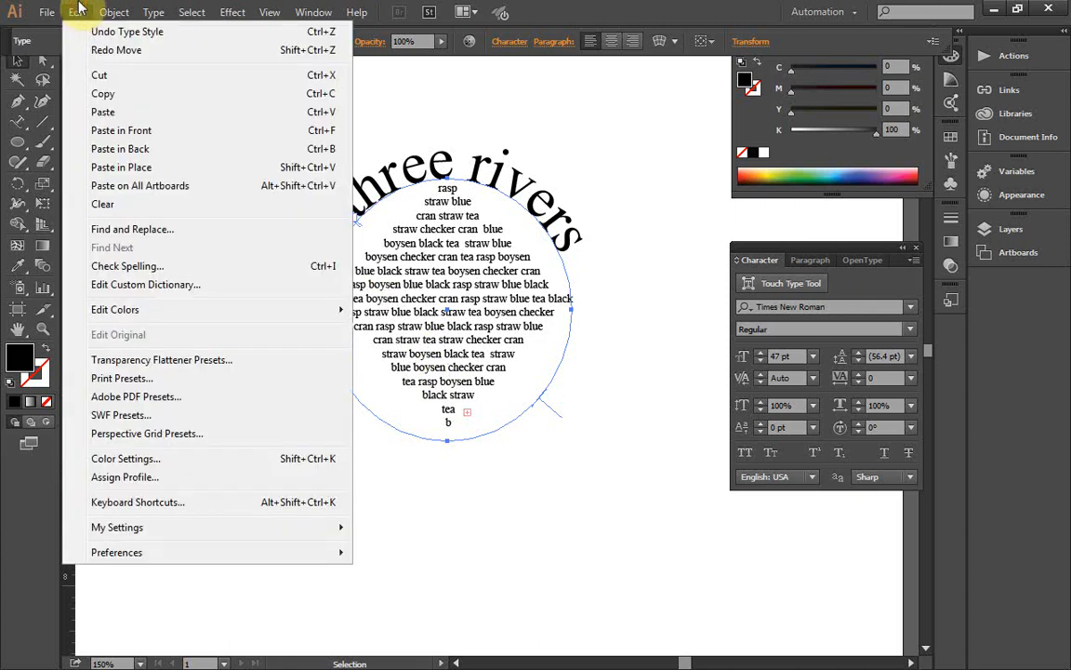
{"action": "left_click", "coordinate": [108, 98]}
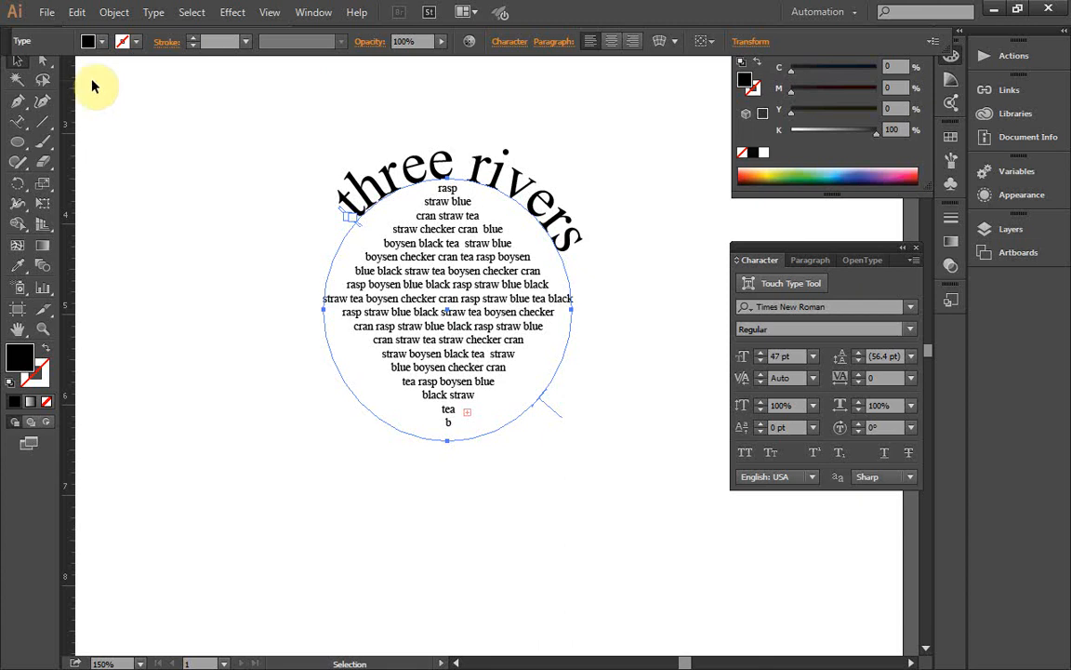
{"action": "left_click", "coordinate": [80, 11]}
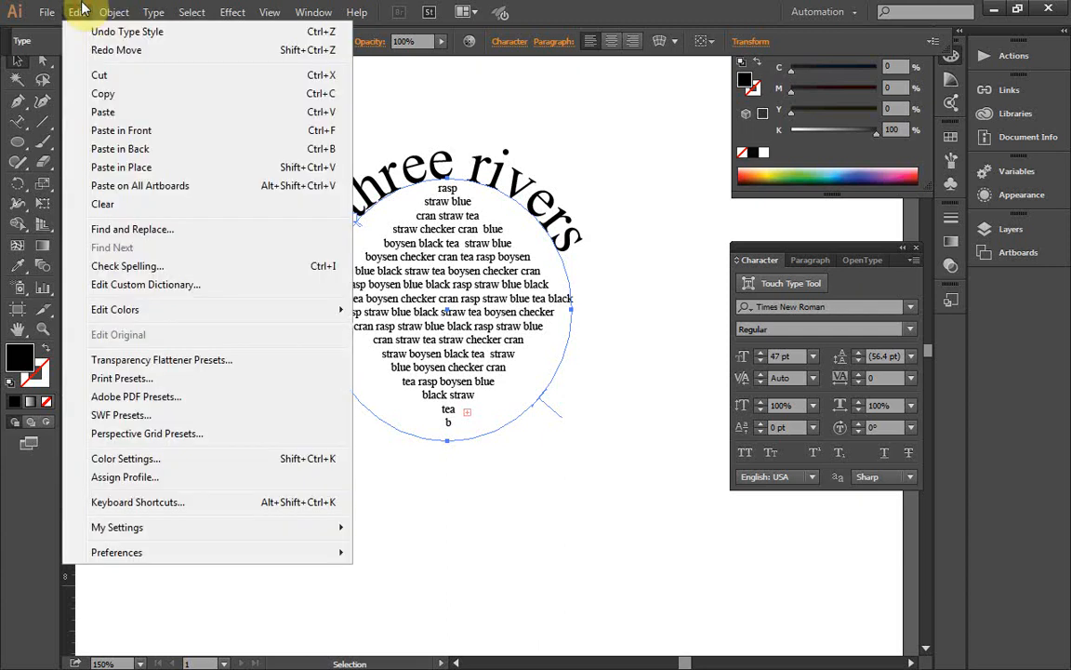
{"action": "left_click", "coordinate": [90, 133]}
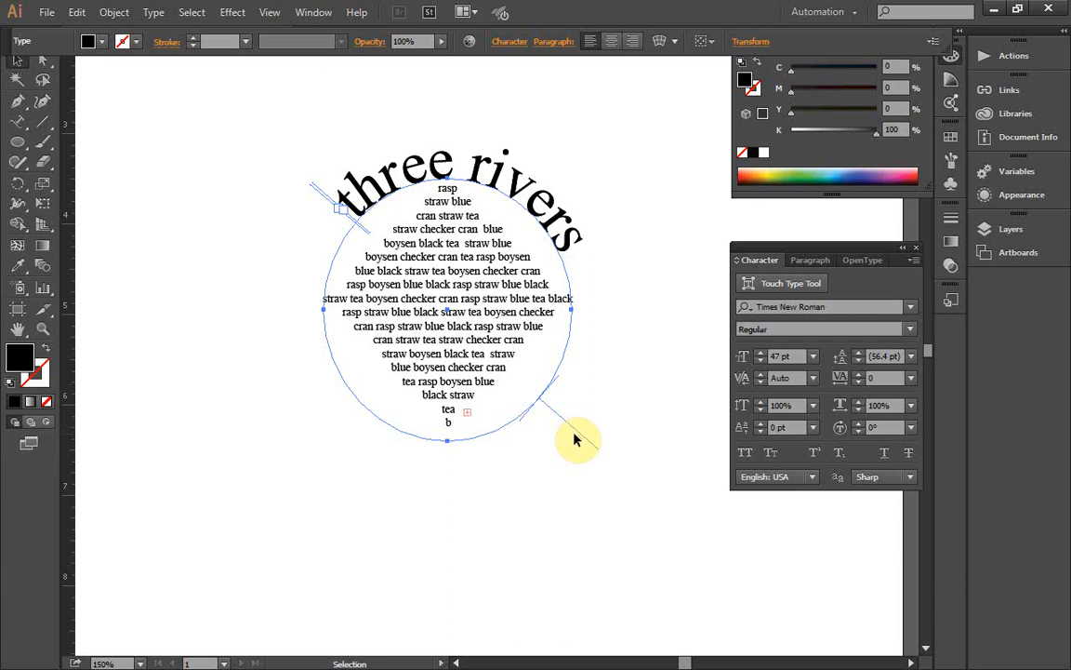
Step: Slide the duplicate "three rivers" type along the circle so it runs around the outside of the lower half
{"action": "left_click_drag", "start_coordinate": [574, 433], "coordinate": [537, 488]}
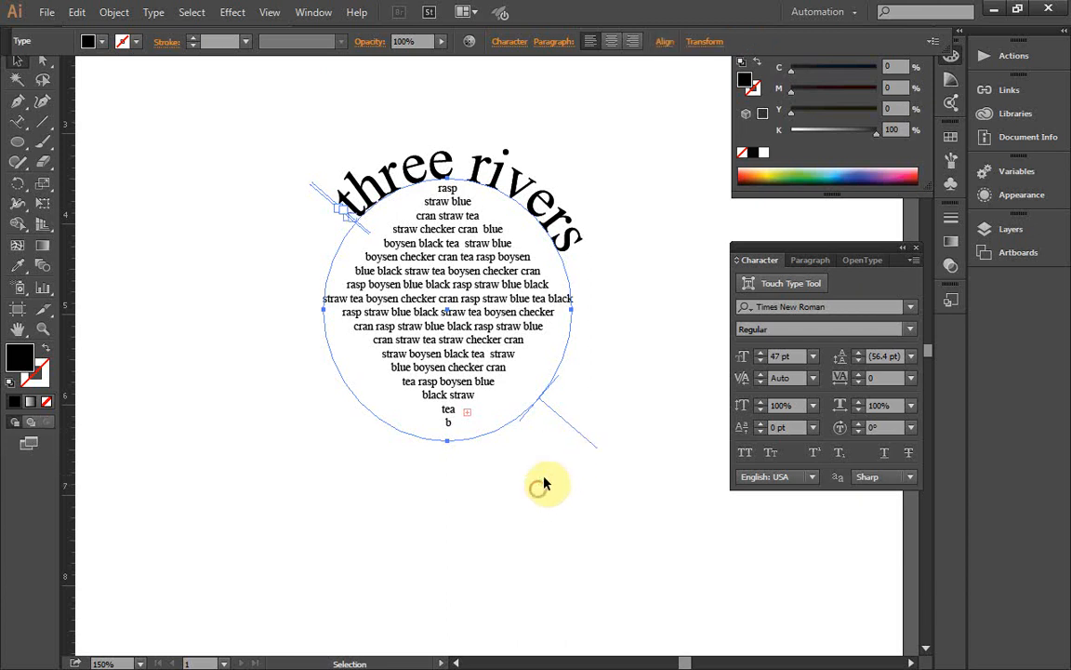
{"action": "key", "text": "v"}
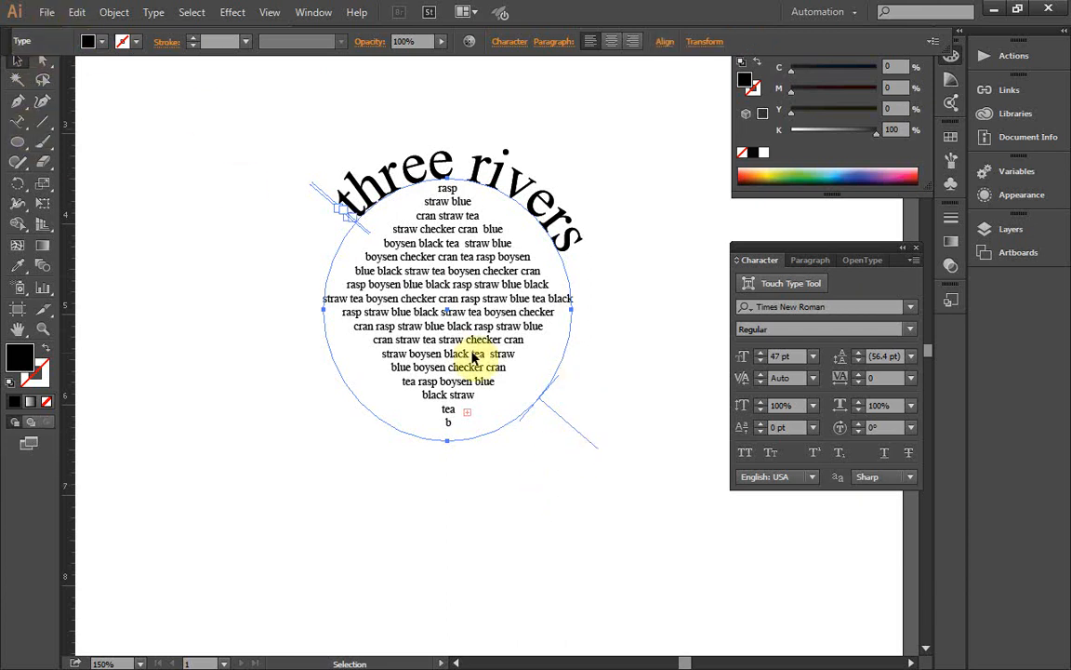
{"action": "left_click_drag", "start_coordinate": [557, 426], "coordinate": [234, 165]}
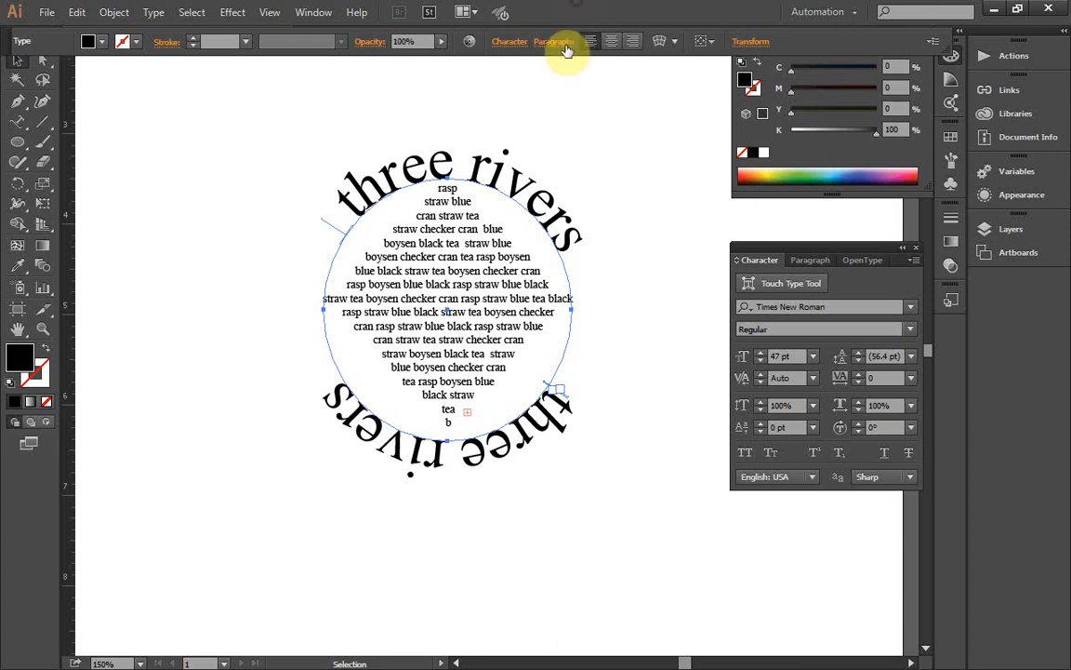
{"action": "left_click", "coordinate": [1020, 10]}
{"action": "left_click_drag", "start_coordinate": [726, 3], "coordinate": [649, 71]}
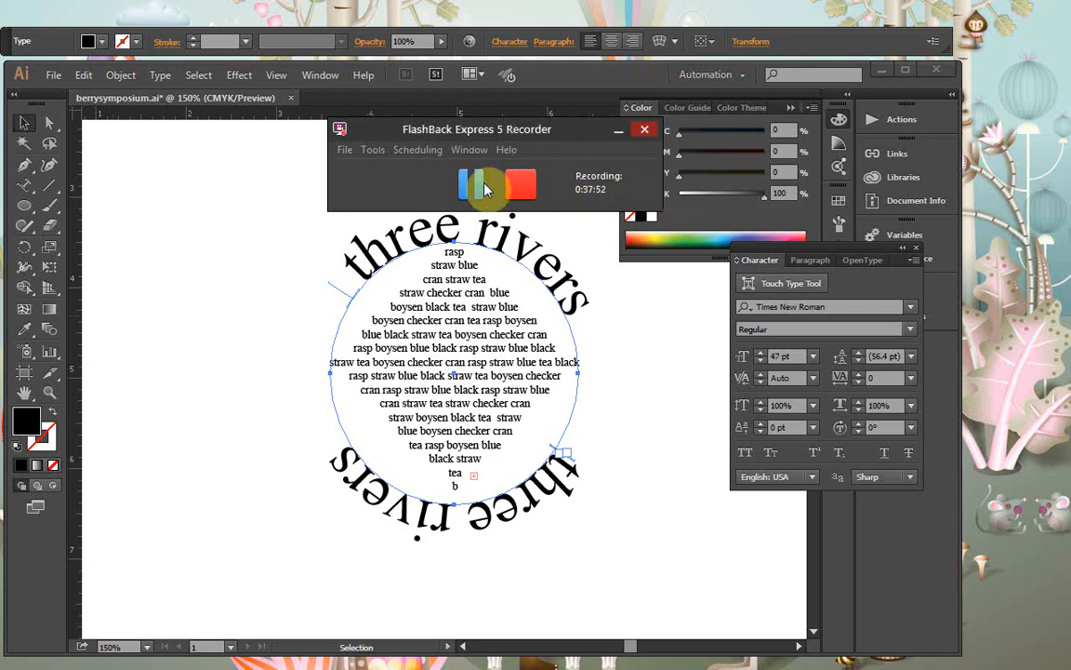
{"action": "left_click", "coordinate": [268, 229]}
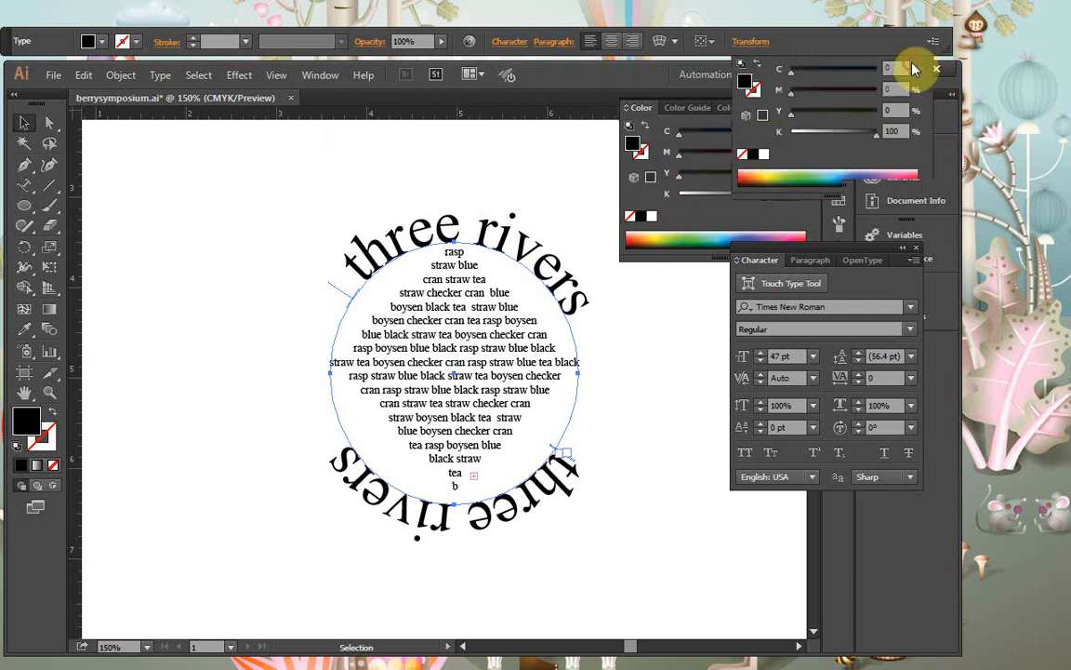
{"action": "left_click", "coordinate": [909, 68]}
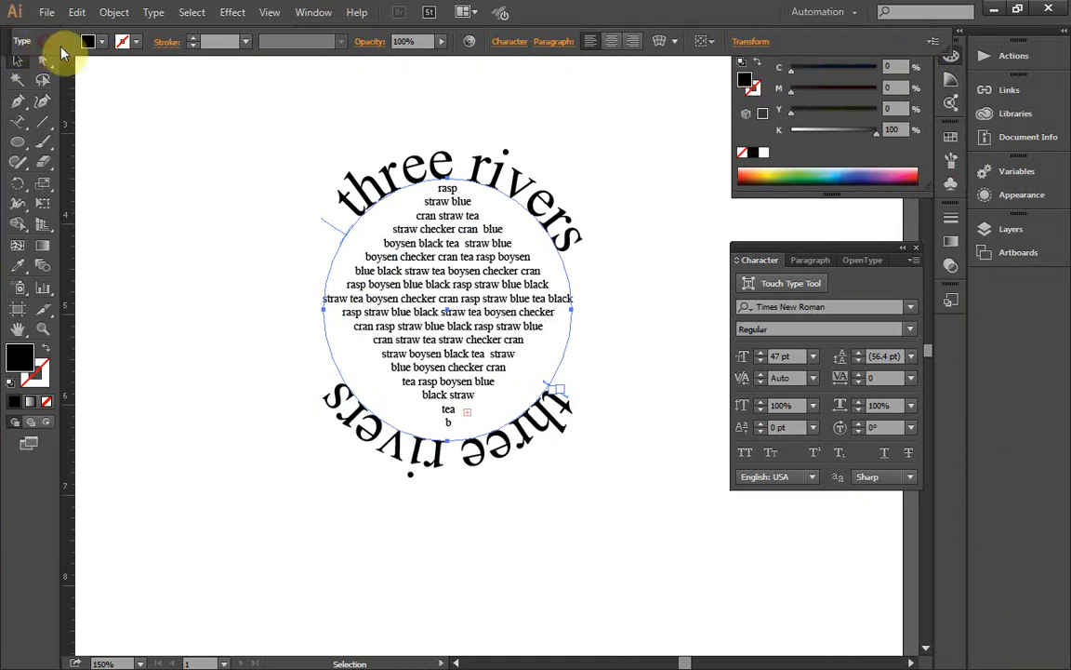
Step: Reposition the floating control bar directly beneath the menu bar, with the program window maximized
{"action": "left_click", "coordinate": [5, 36]}
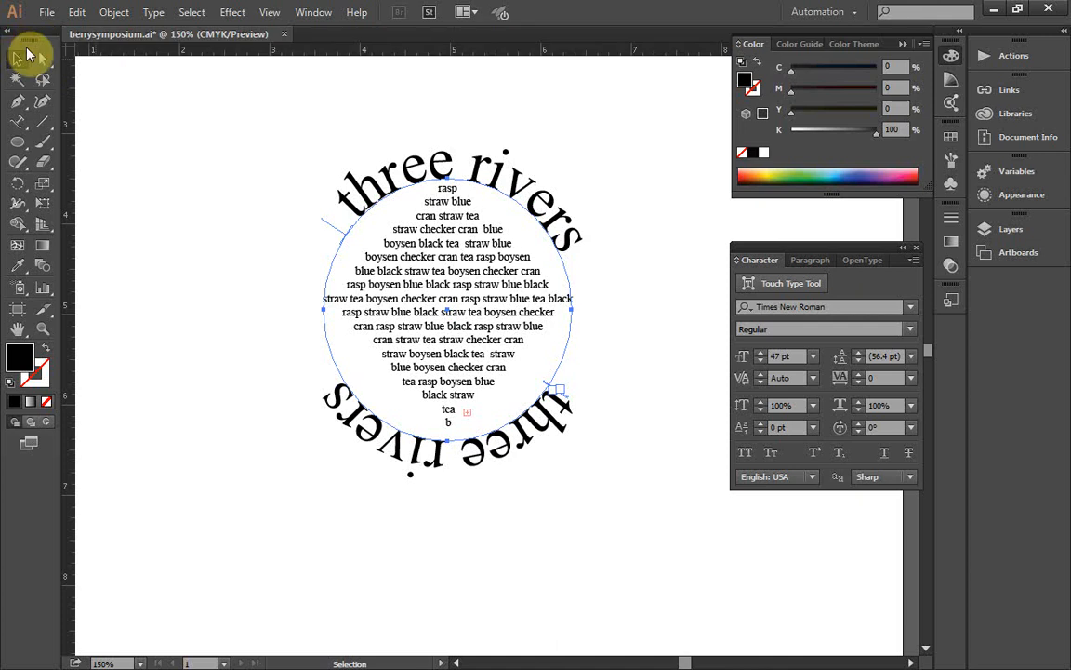
{"action": "left_click", "coordinate": [24, 43]}
{"action": "left_click", "coordinate": [18, 36]}
{"action": "left_click_drag", "start_coordinate": [14, 34], "coordinate": [4, 34]}
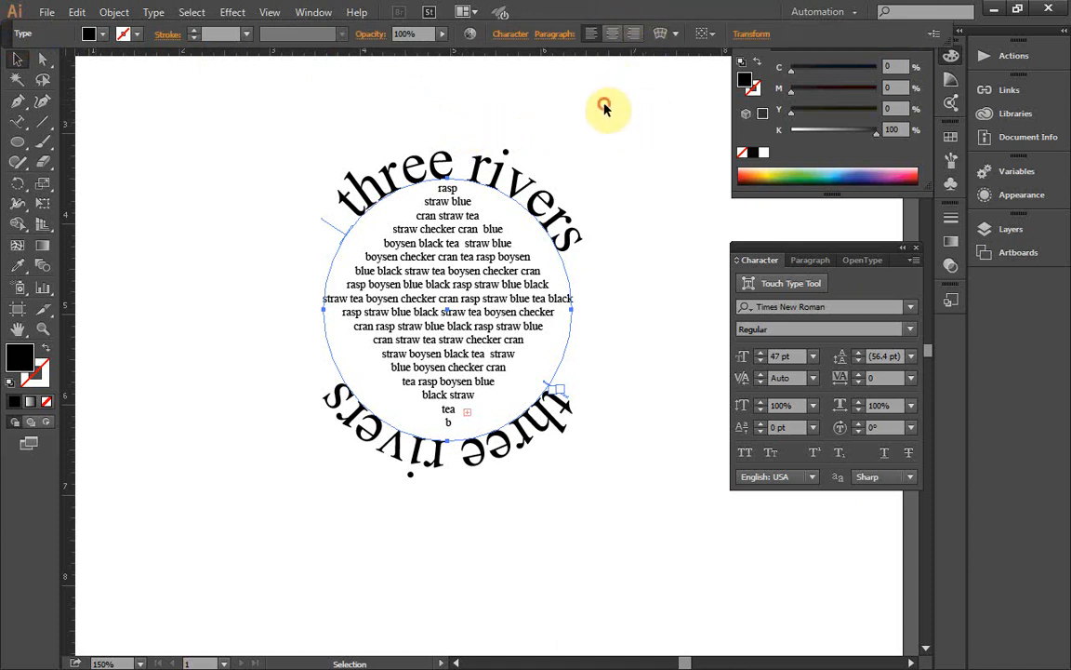
{"action": "left_click", "coordinate": [1016, 12]}
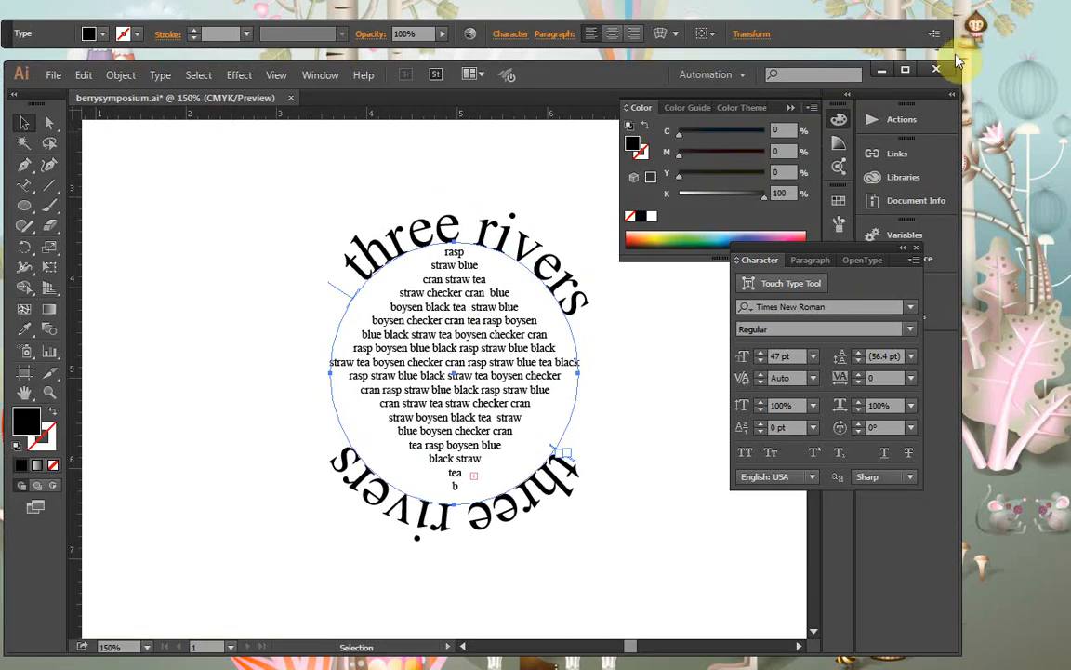
{"action": "left_click", "coordinate": [905, 72]}
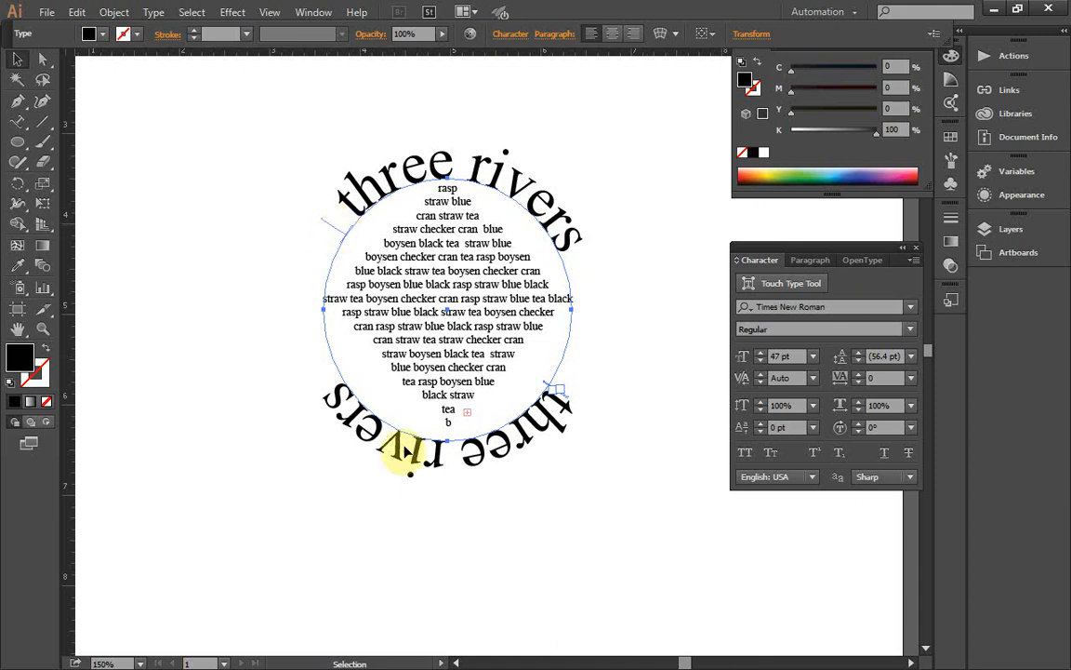
Step: Try flipping the lower "three rivers" type to the inside of the circle and undo that move
{"action": "left_click", "coordinate": [340, 228]}
{"action": "left_click_drag", "start_coordinate": [340, 228], "coordinate": [333, 309]}
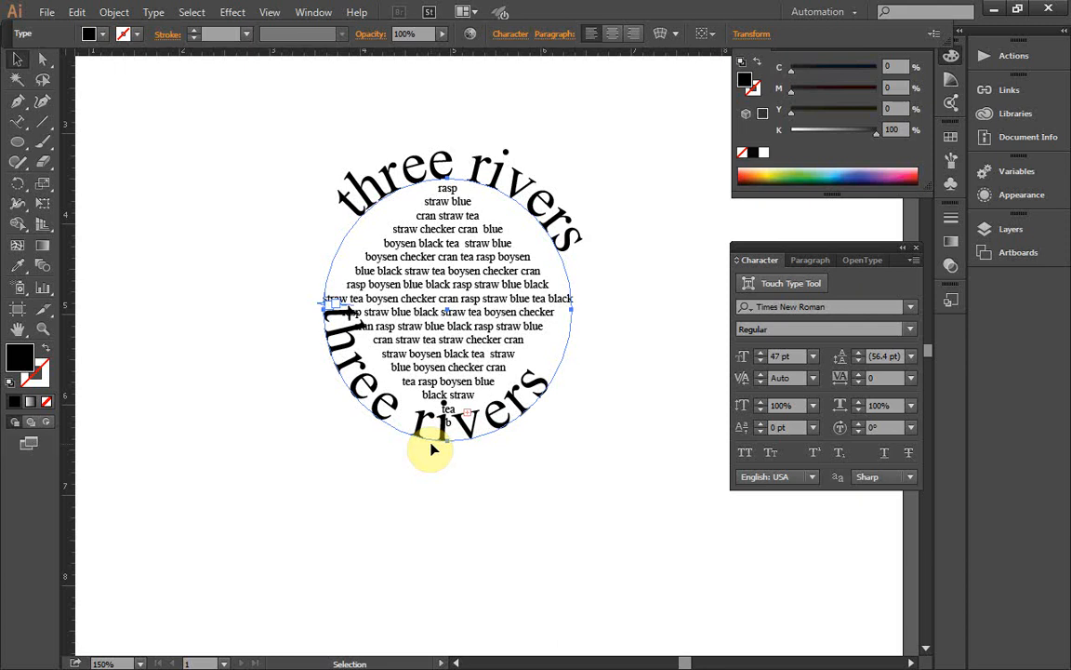
{"action": "left_click", "coordinate": [80, 11]}
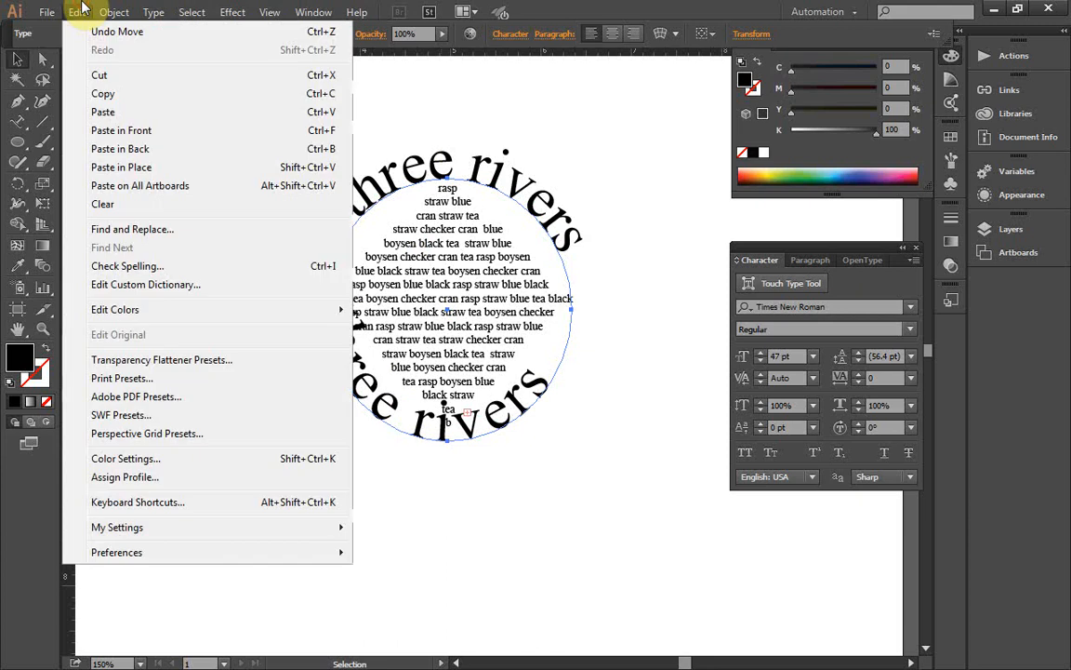
{"action": "left_click", "coordinate": [98, 32]}
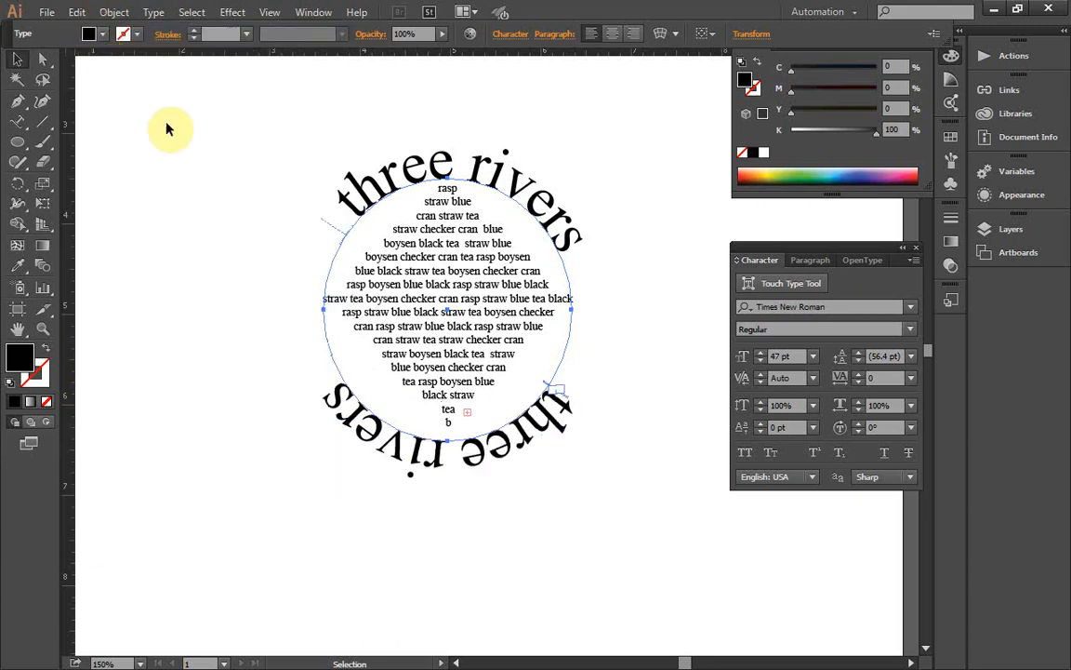
Step: Flip the lower "three rivers" type to the inside of the circle and slide it so it reads upright, centered along the lower arc
{"action": "left_click_drag", "start_coordinate": [498, 352], "coordinate": [558, 410]}
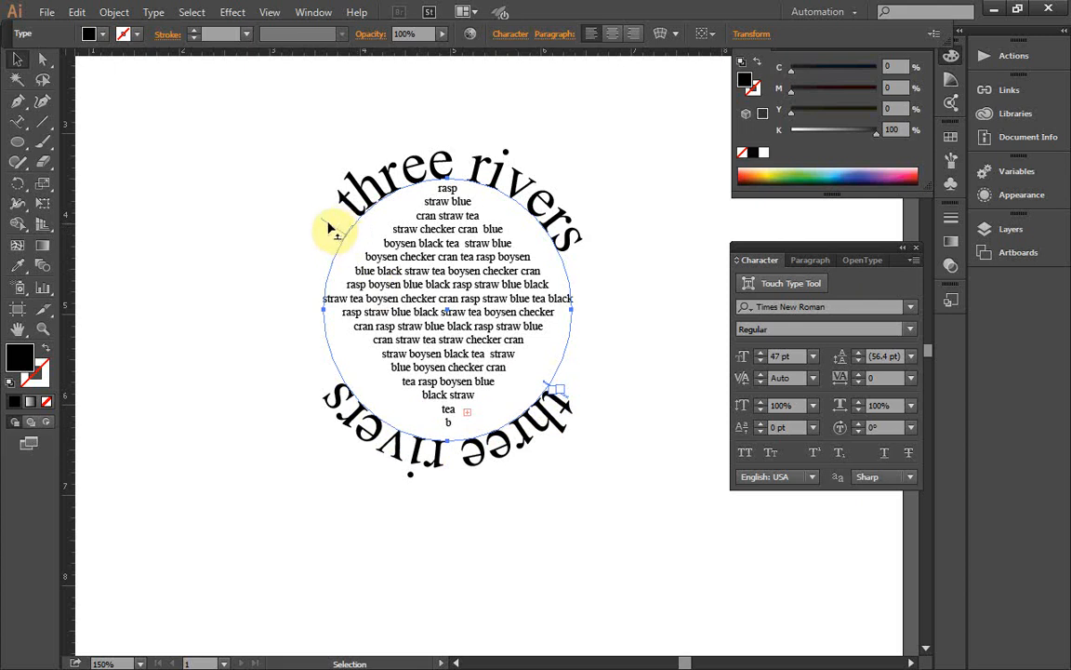
{"action": "left_click_drag", "start_coordinate": [323, 227], "coordinate": [353, 245]}
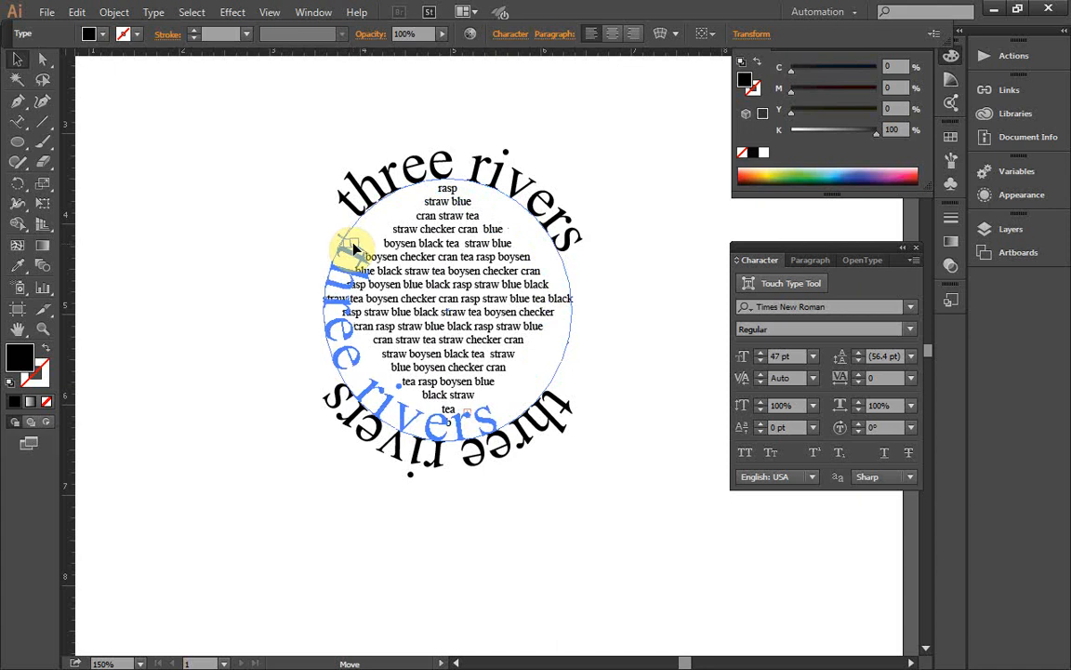
{"action": "left_click_drag", "start_coordinate": [354, 247], "coordinate": [470, 202]}
{"action": "left_click_drag", "start_coordinate": [477, 201], "coordinate": [543, 292]}
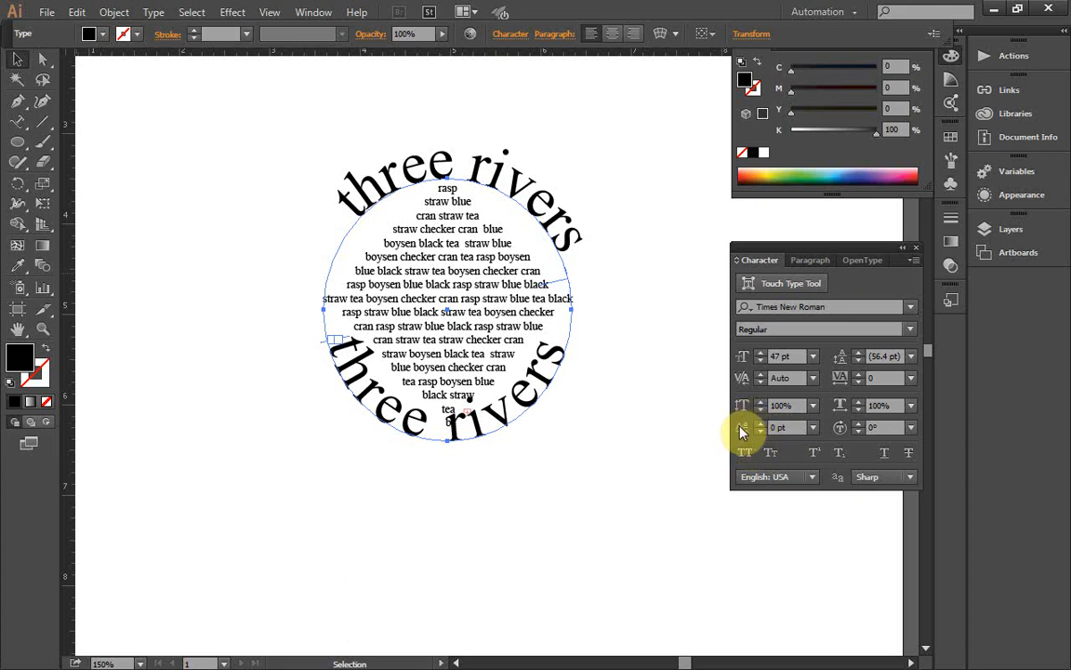
Step: Set the baseline shift of the lower "three rivers" type to -21 pt
{"action": "left_click", "coordinate": [789, 429]}
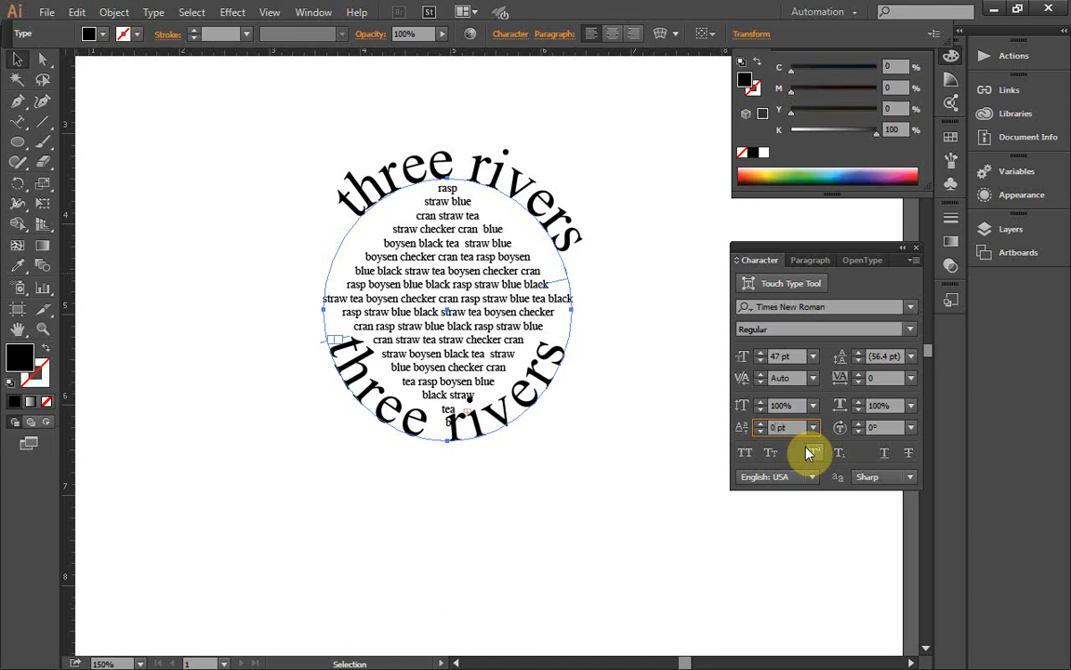
{"action": "type", "text": "-21"}
{"action": "key", "text": "Return"}
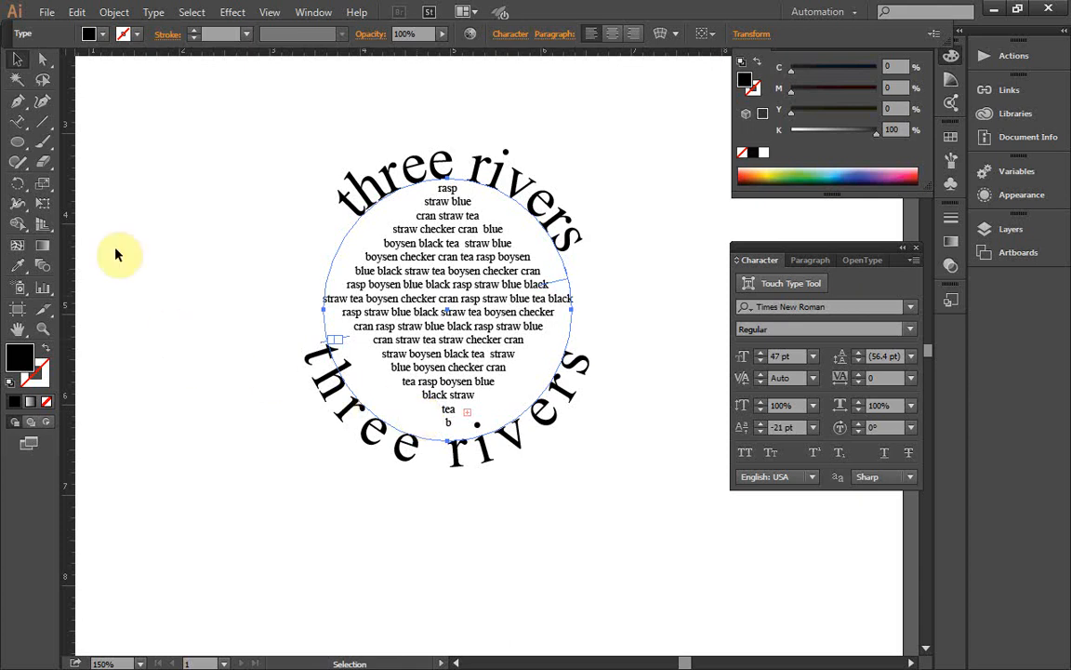
Step: Replace the lower "three rivers" path text with the word "symposium"
{"action": "left_click", "coordinate": [21, 131]}
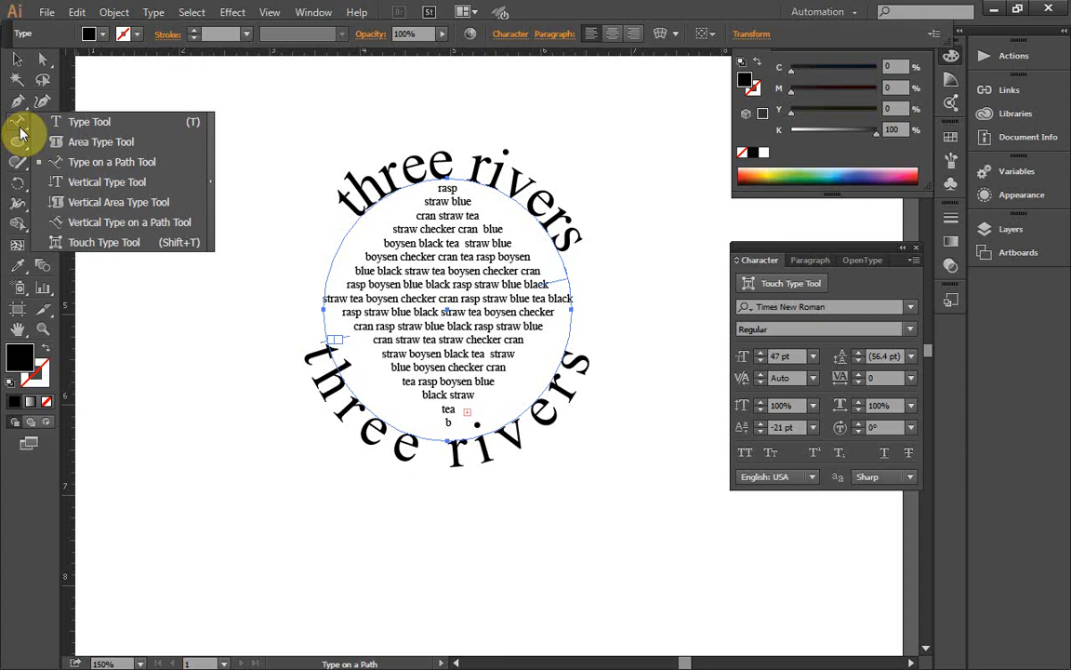
{"action": "left_click", "coordinate": [96, 122]}
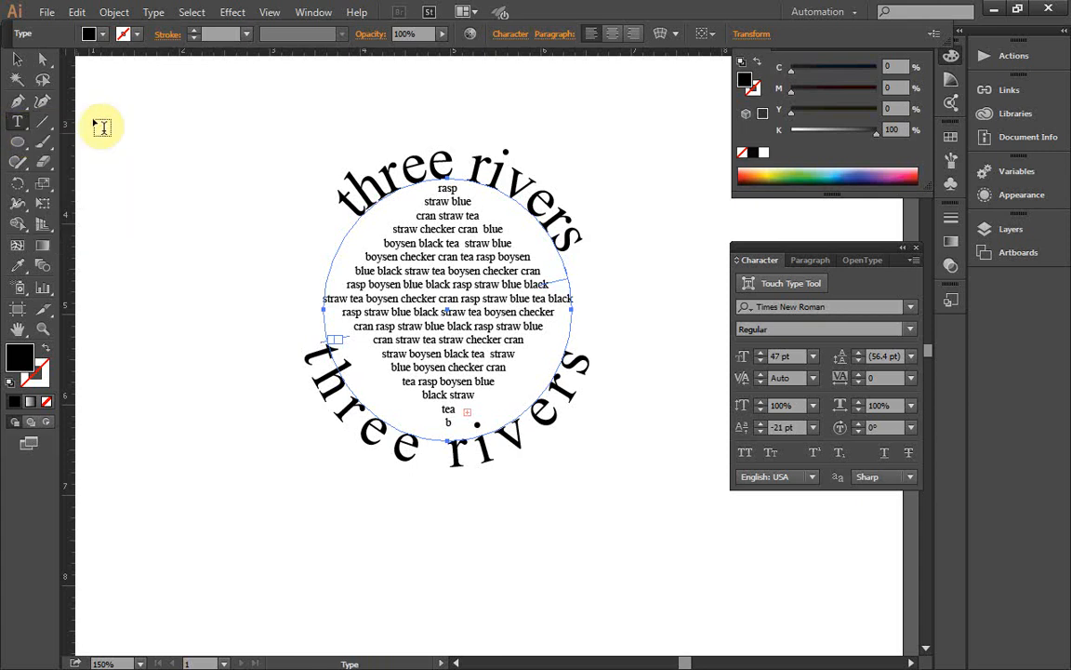
{"action": "left_click", "coordinate": [356, 412]}
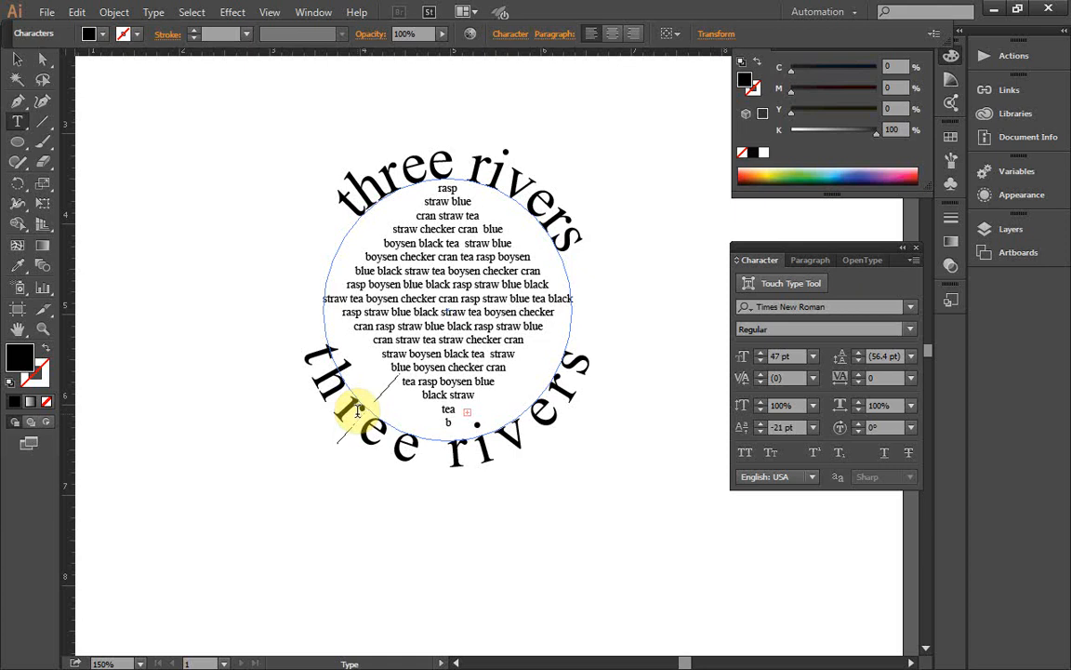
{"action": "type", "text": "s"}
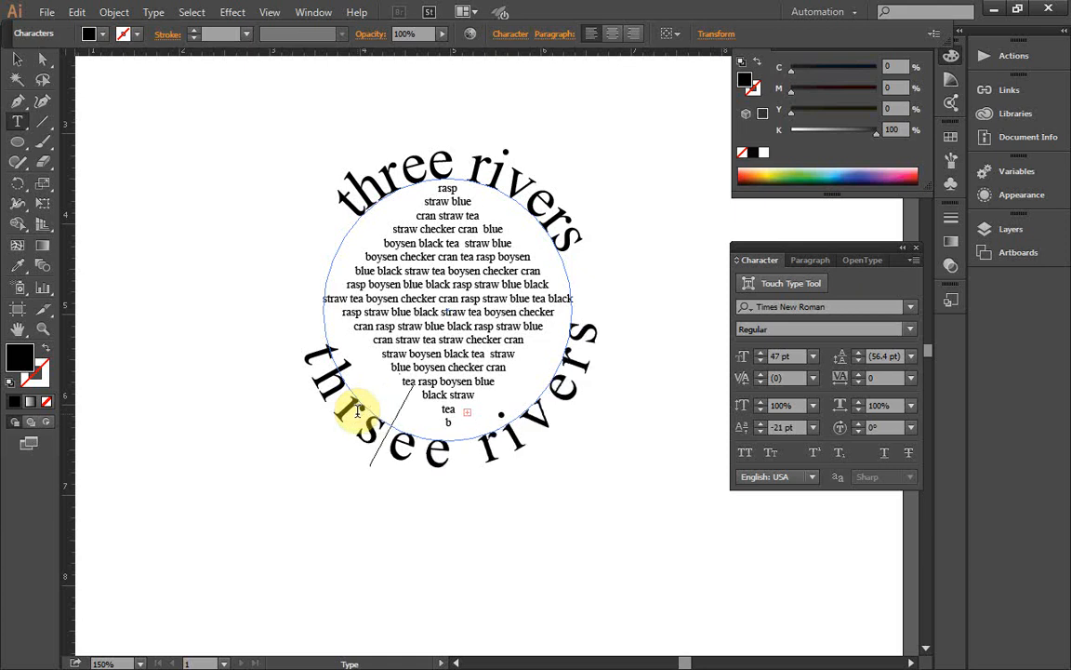
{"action": "key", "text": "Left"}
{"action": "key", "text": "BackSpace"}
{"action": "key", "text": "BackSpace"}
{"action": "key", "text": "BackSpace"}
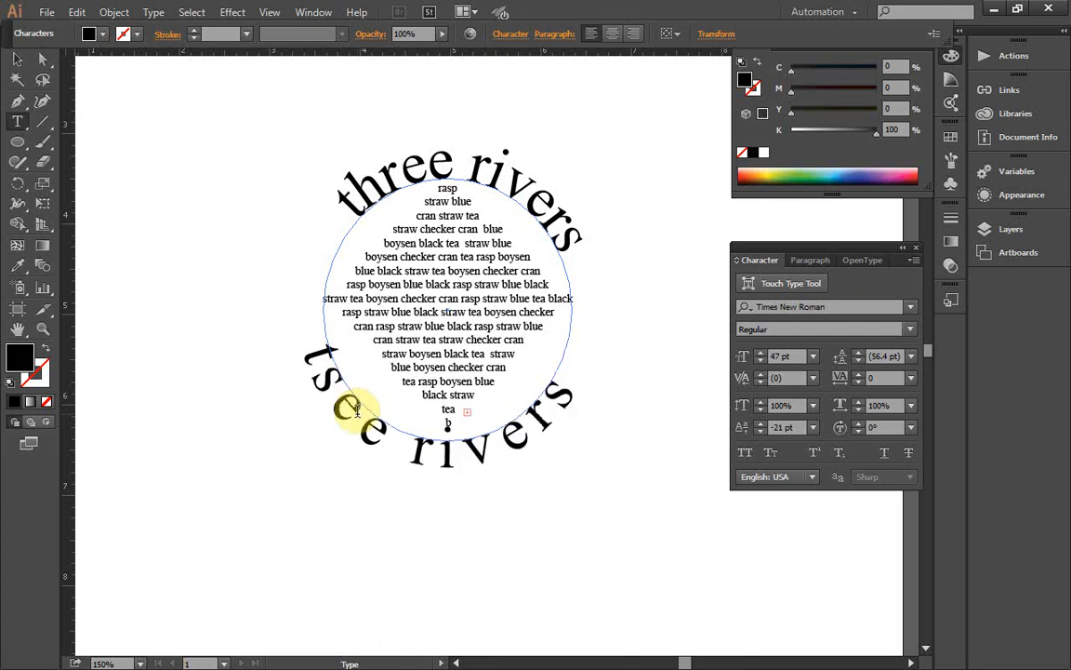
{"action": "key", "text": "Right"}
{"action": "key", "text": "Right"}
{"action": "key", "text": "Right"}
{"action": "key", "text": "Right"}
{"action": "key", "text": "Right"}
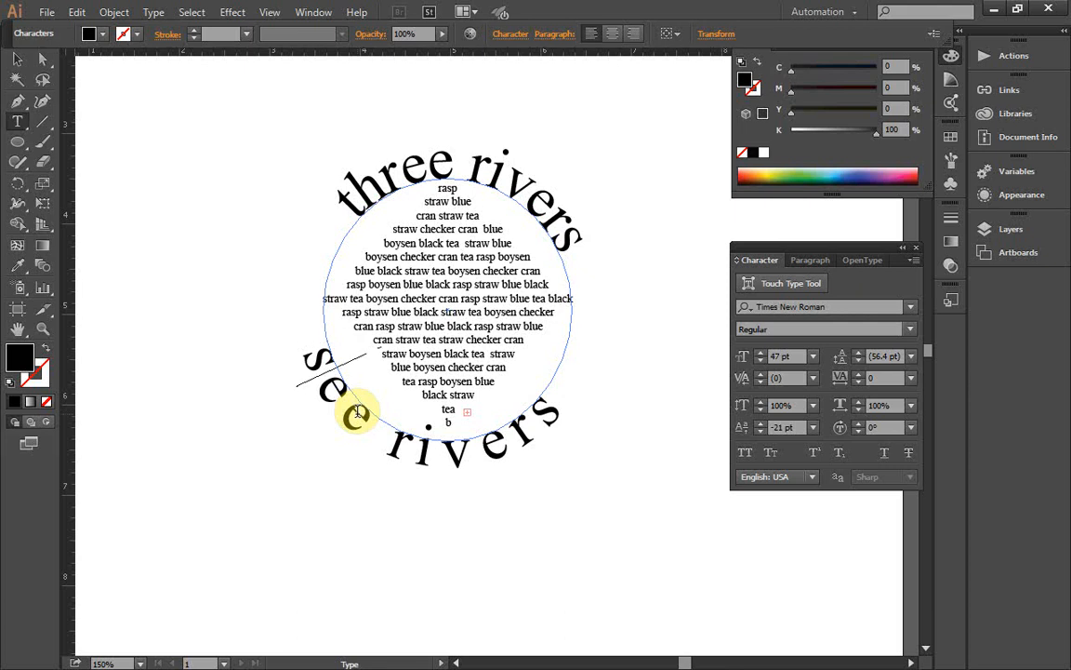
{"action": "key", "text": "Right"}
{"action": "key", "text": "Right"}
{"action": "key", "text": "Right"}
{"action": "key", "text": "Right"}
{"action": "key", "text": "Delete"}
{"action": "key", "text": "BackSpace"}
{"action": "key", "text": "BackSpace"}
{"action": "key", "text": "BackSpace"}
{"action": "key", "text": "BackSpace"}
{"action": "key", "text": "BackSpace"}
{"action": "key", "text": "BackSpace"}
{"action": "key", "text": "BackSpace"}
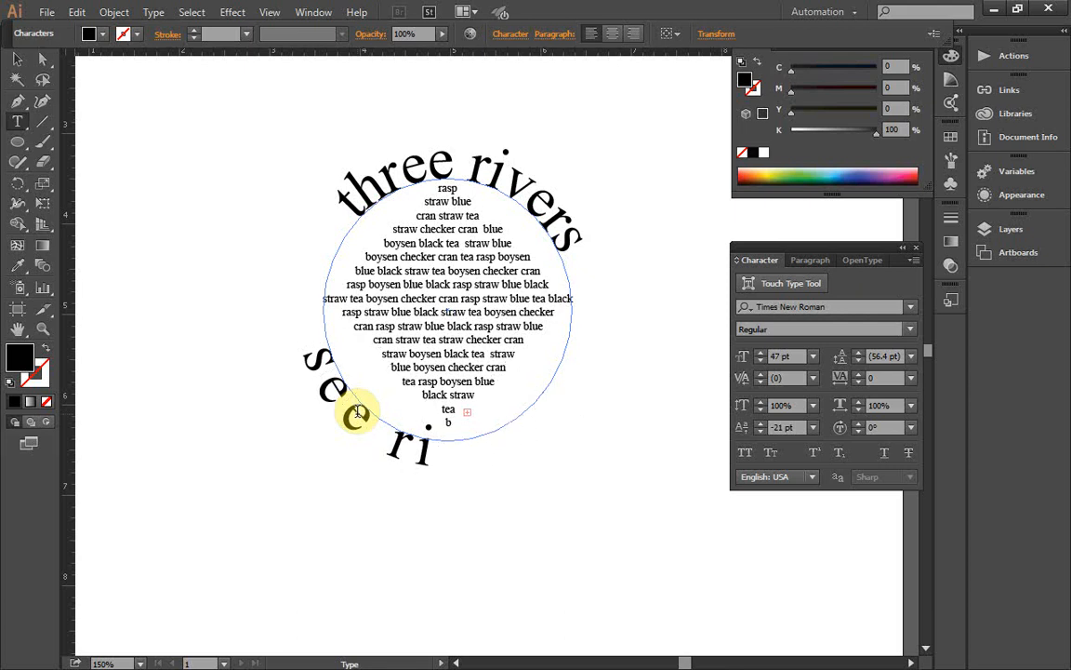
{"action": "key", "text": "BackSpace"}
{"action": "type", "text": "ymposium"}
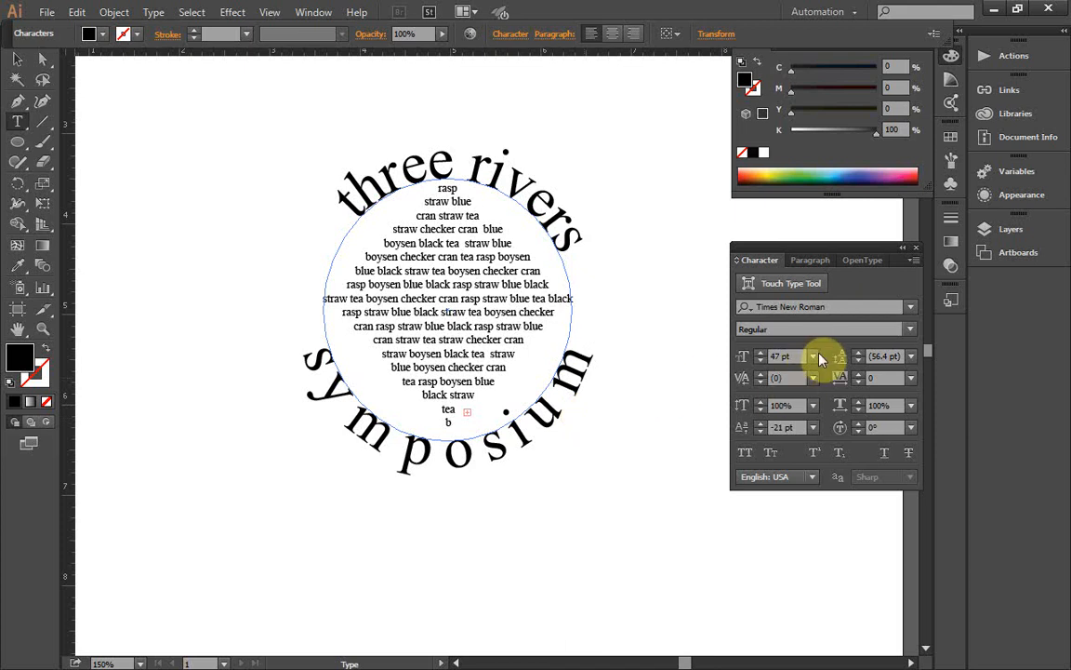
Step: Try to reduce the tracking to -3 with only an insertion point placed at the end of "symposium"
{"action": "left_click", "coordinate": [861, 383]}
{"action": "left_click", "coordinate": [861, 383]}
{"action": "left_click", "coordinate": [861, 383]}
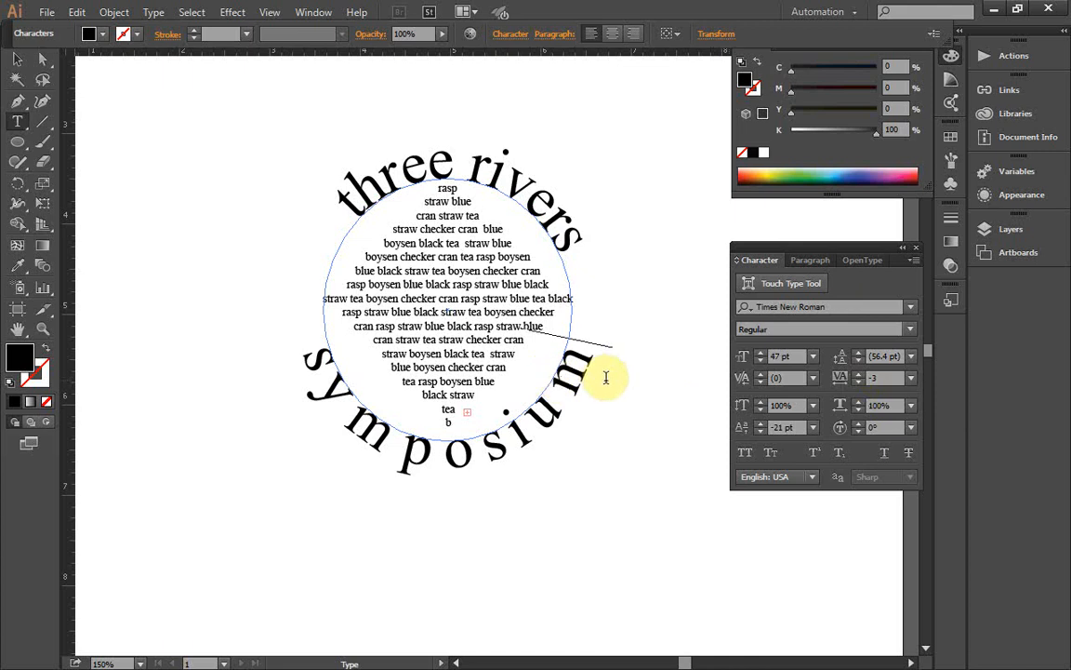
{"action": "left_click", "coordinate": [17, 59]}
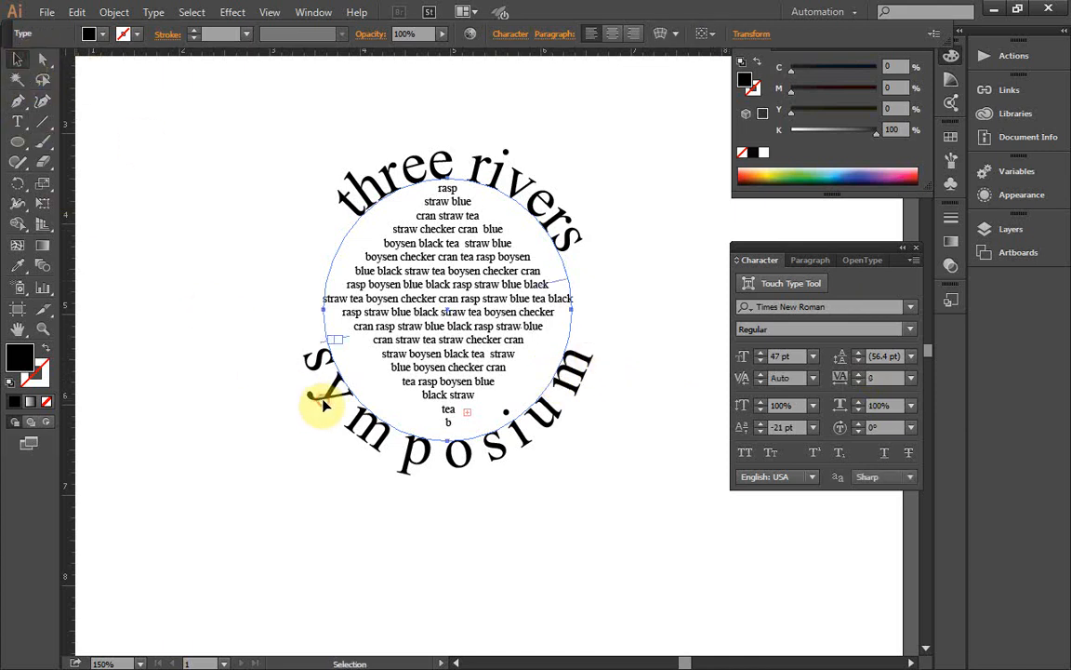
Step: Set the tracking of the whole word "symposium" on the lower arc to -19
{"action": "left_click", "coordinate": [17, 122]}
{"action": "left_click", "coordinate": [51, 121]}
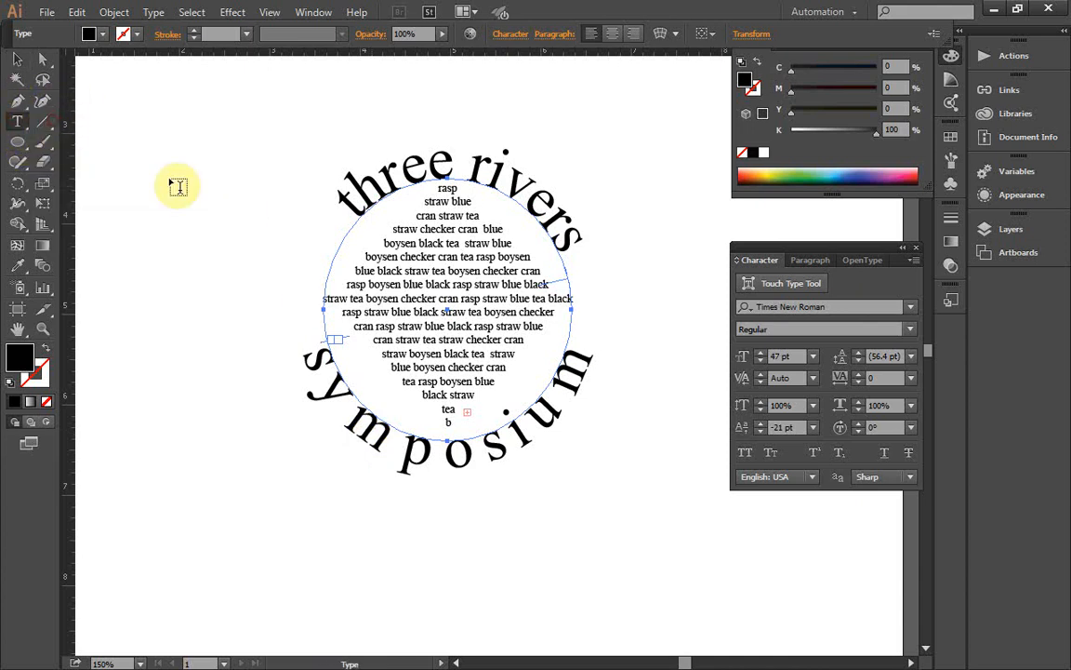
{"action": "double_click", "coordinate": [313, 382]}
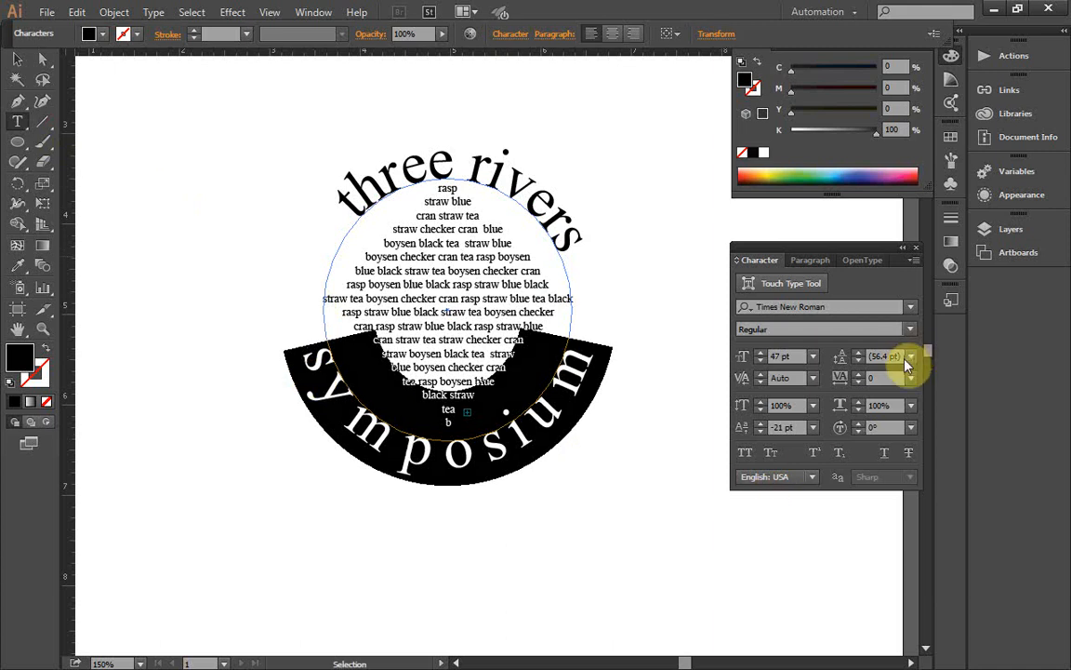
{"action": "left_click", "coordinate": [858, 374]}
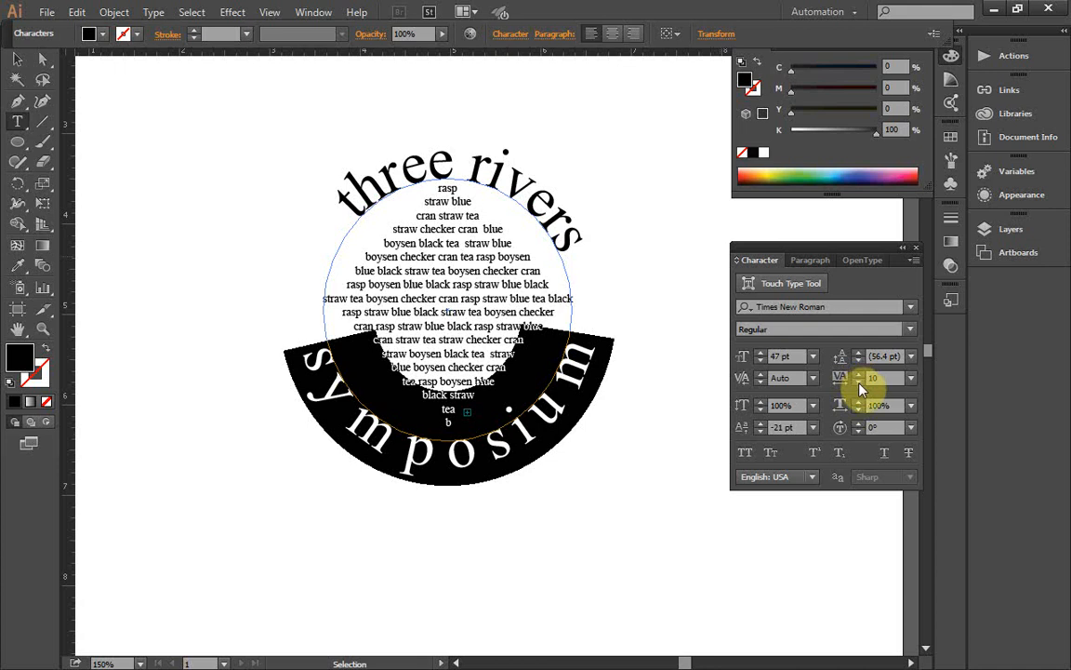
{"action": "left_click", "coordinate": [858, 381]}
{"action": "left_click", "coordinate": [860, 383]}
{"action": "left_click", "coordinate": [860, 383]}
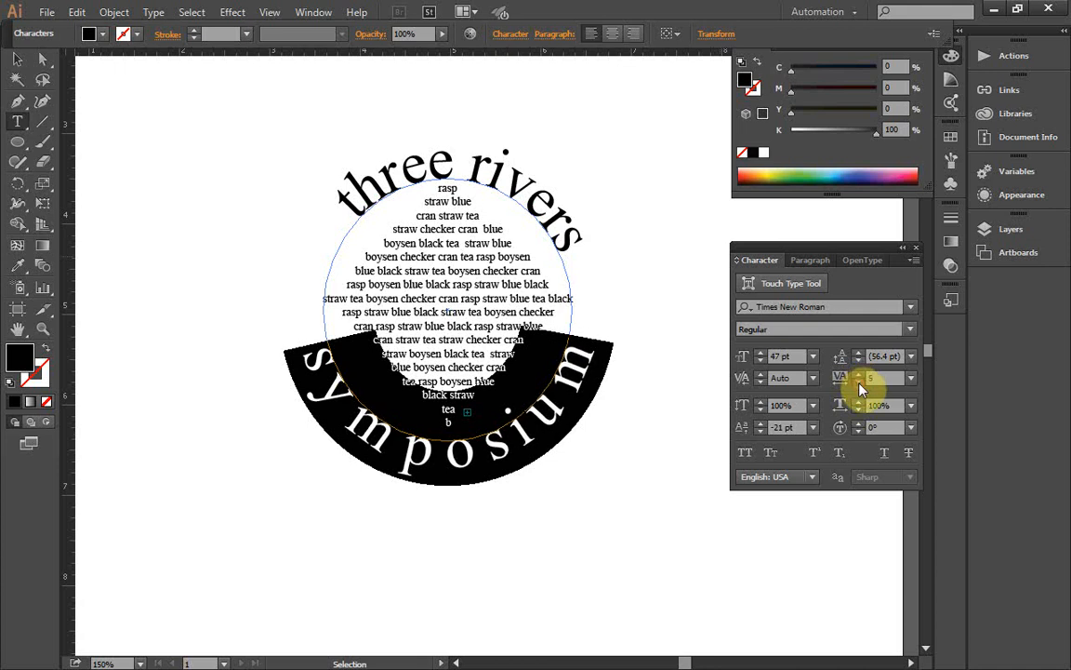
{"action": "left_click", "coordinate": [859, 383]}
{"action": "left_click", "coordinate": [859, 383]}
{"action": "left_click", "coordinate": [859, 383]}
{"action": "left_click", "coordinate": [860, 383]}
{"action": "left_click", "coordinate": [859, 383]}
{"action": "left_click", "coordinate": [859, 383]}
{"action": "left_click", "coordinate": [860, 383]}
{"action": "left_click", "coordinate": [859, 383]}
{"action": "left_click", "coordinate": [859, 384]}
{"action": "left_click", "coordinate": [860, 383]}
{"action": "left_click", "coordinate": [859, 383]}
{"action": "left_click", "coordinate": [859, 383]}
{"action": "left_click", "coordinate": [859, 383]}
{"action": "left_click", "coordinate": [859, 383]}
{"action": "left_click", "coordinate": [859, 383]}
{"action": "left_click", "coordinate": [860, 383]}
{"action": "left_click", "coordinate": [859, 383]}
{"action": "left_click", "coordinate": [859, 383]}
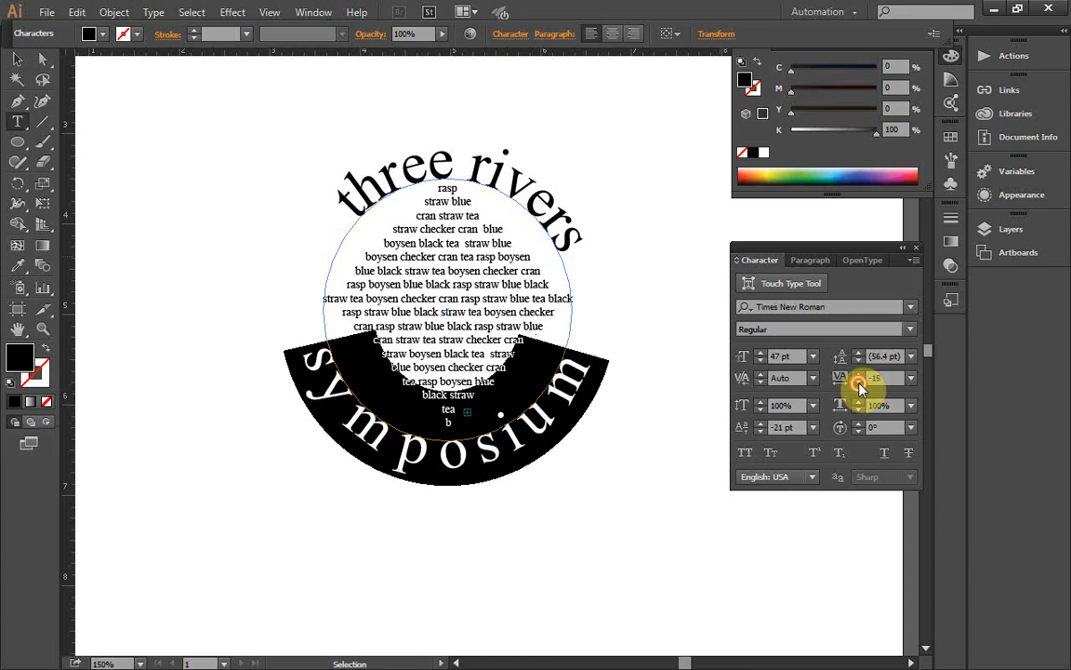
{"action": "left_click", "coordinate": [859, 383]}
{"action": "left_click", "coordinate": [860, 383]}
{"action": "left_click", "coordinate": [860, 383]}
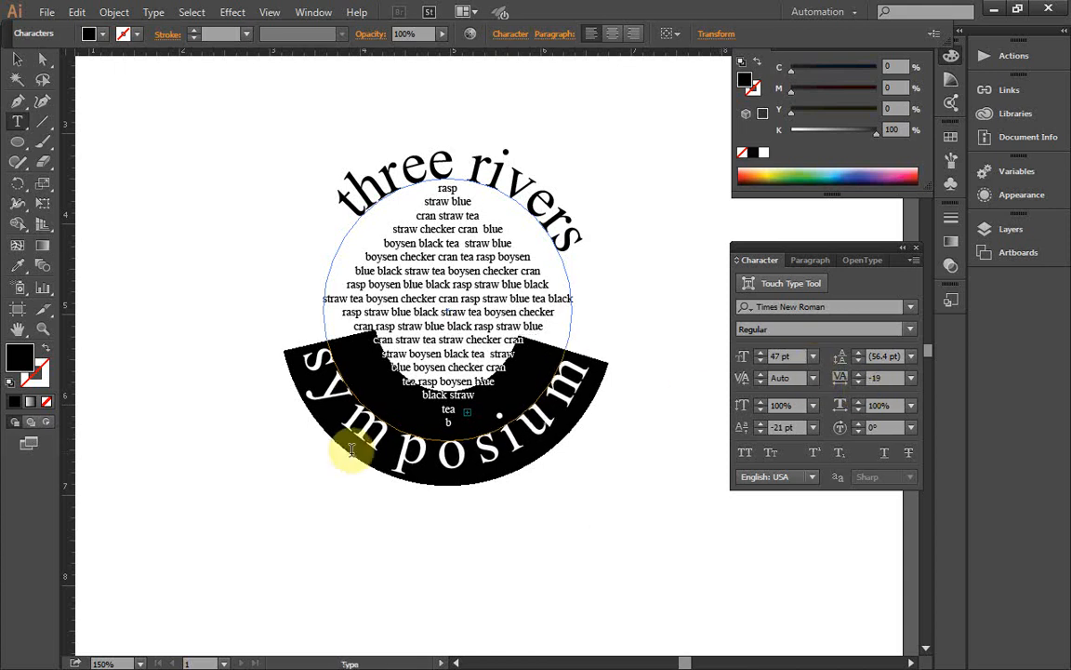
Step: Tighten the kerning between the y and first m of "symposium" to about -45
{"action": "left_click", "coordinate": [343, 407]}
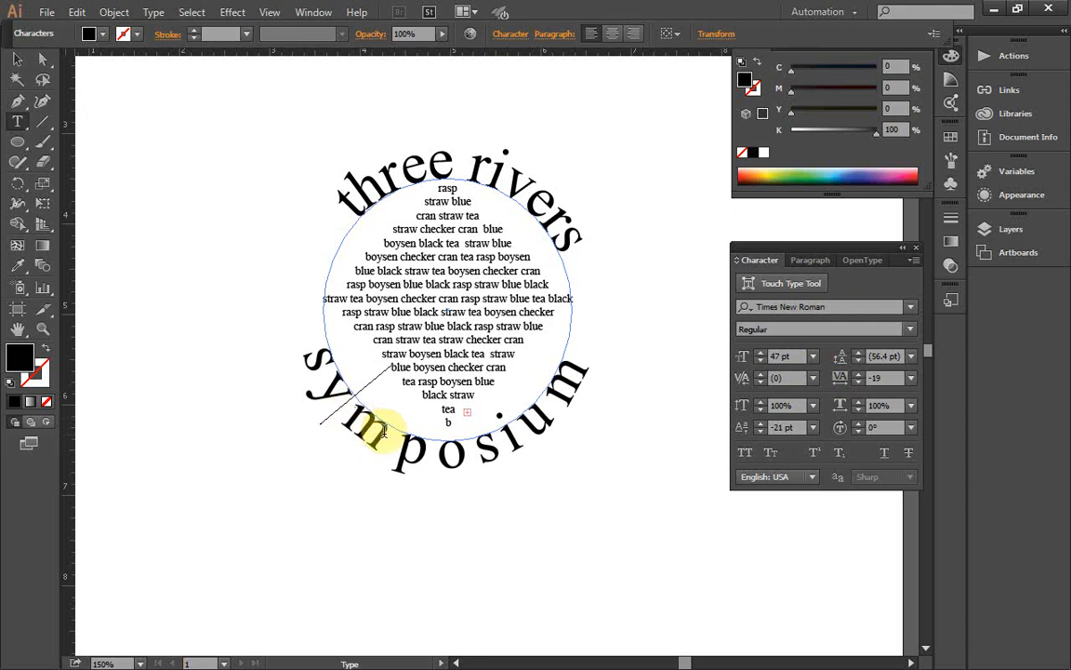
{"action": "left_click", "coordinate": [812, 383]}
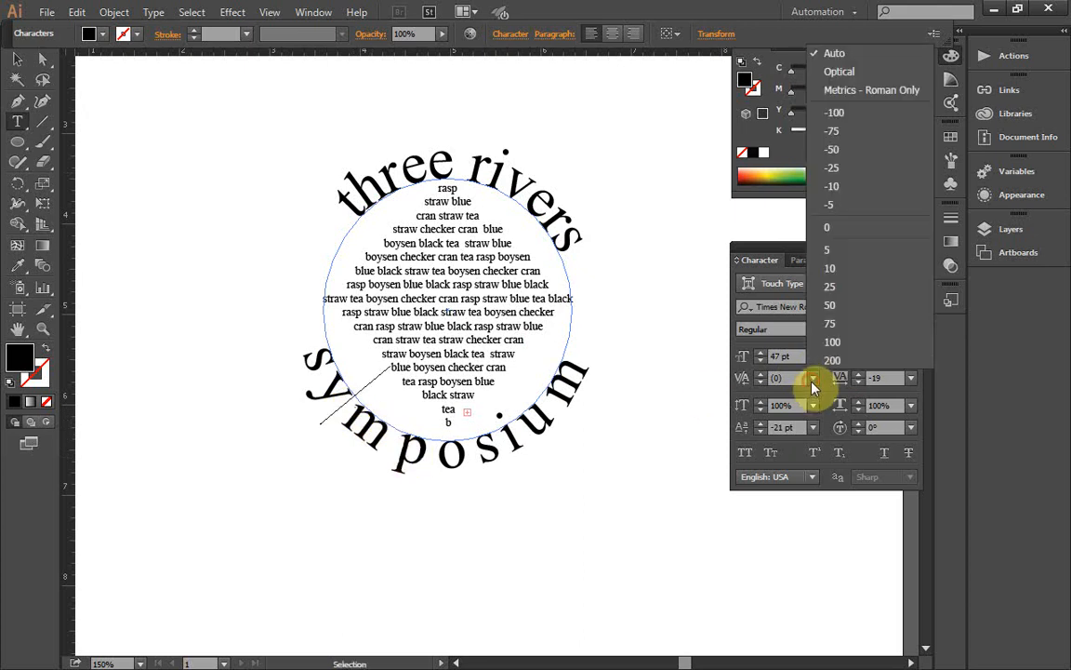
{"action": "left_click", "coordinate": [811, 383]}
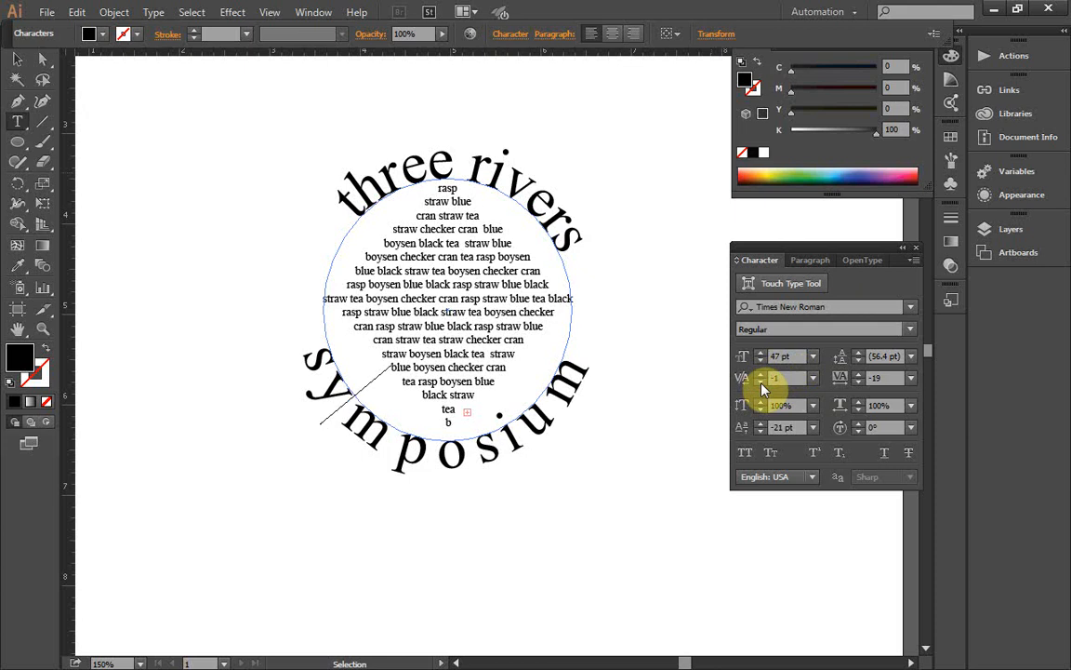
{"action": "left_click", "coordinate": [762, 382]}
{"action": "left_click", "coordinate": [762, 382]}
{"action": "left_click", "coordinate": [761, 383]}
{"action": "left_click", "coordinate": [762, 382]}
{"action": "left_click", "coordinate": [762, 382]}
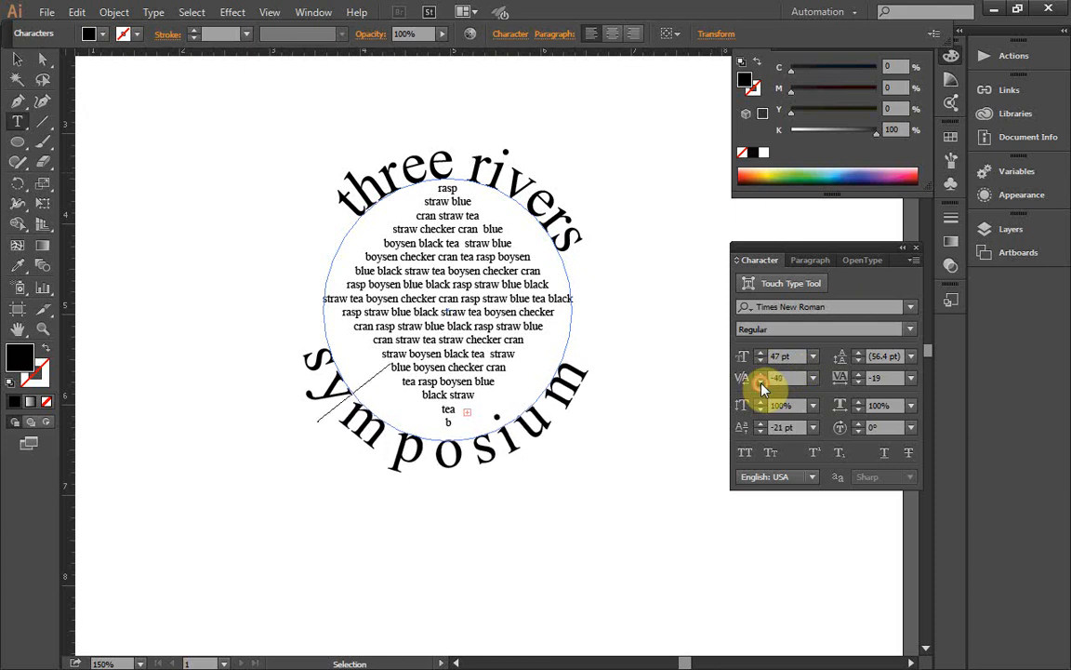
Step: Set the kerning between the first m and the p of "symposium" to -76
{"action": "left_click", "coordinate": [397, 450]}
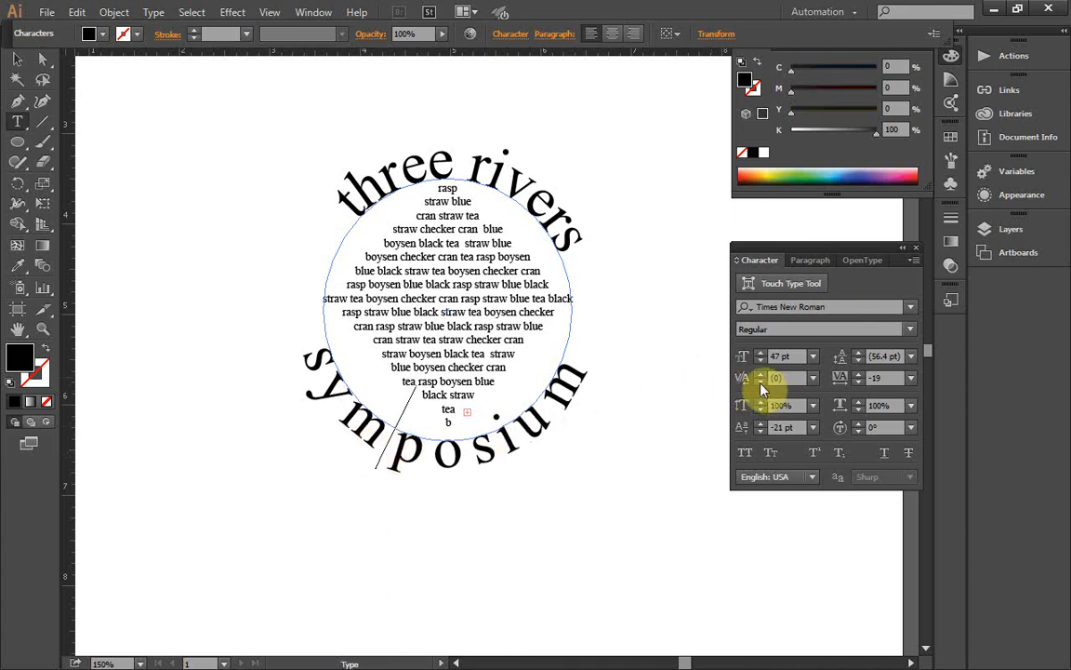
{"action": "left_click", "coordinate": [761, 382]}
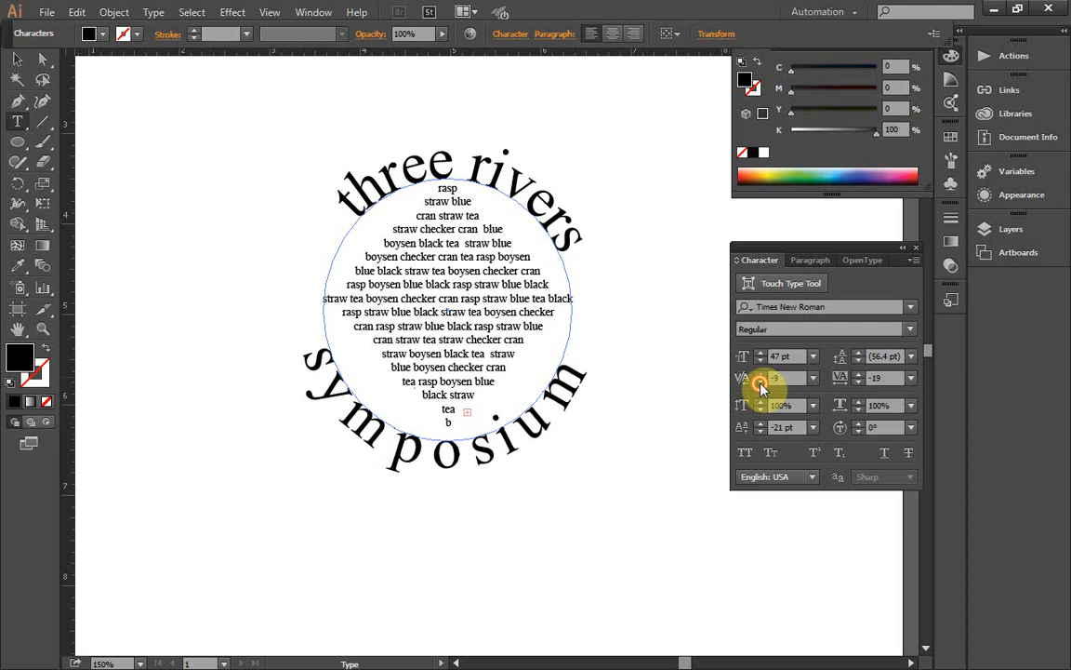
{"action": "left_click", "coordinate": [761, 382]}
{"action": "left_click", "coordinate": [761, 382]}
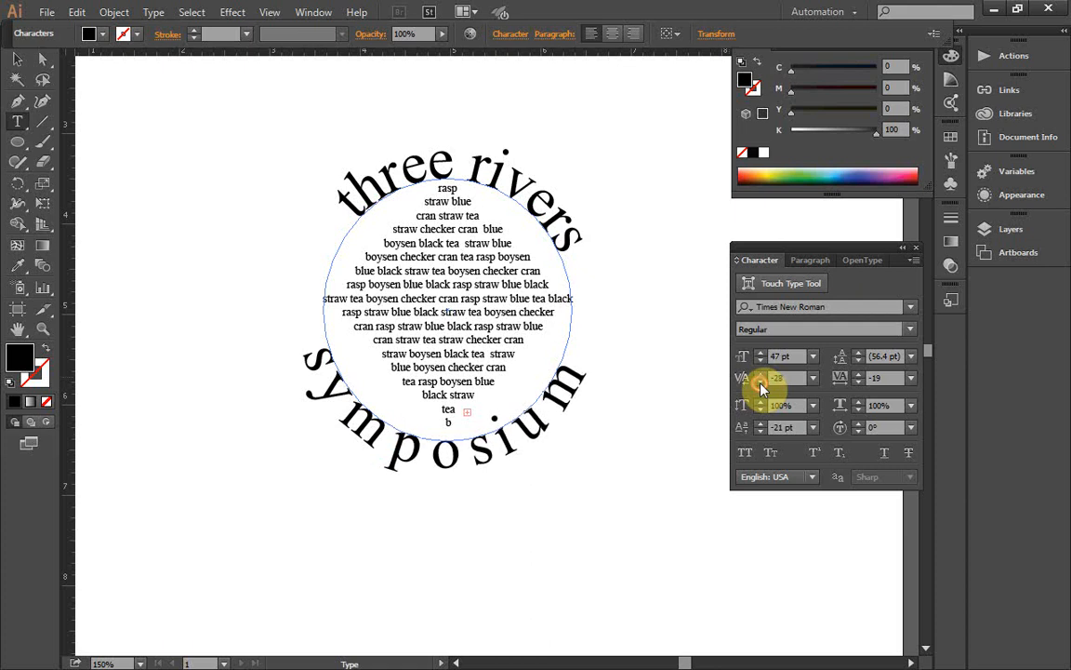
{"action": "left_click", "coordinate": [761, 382]}
{"action": "left_click", "coordinate": [760, 383]}
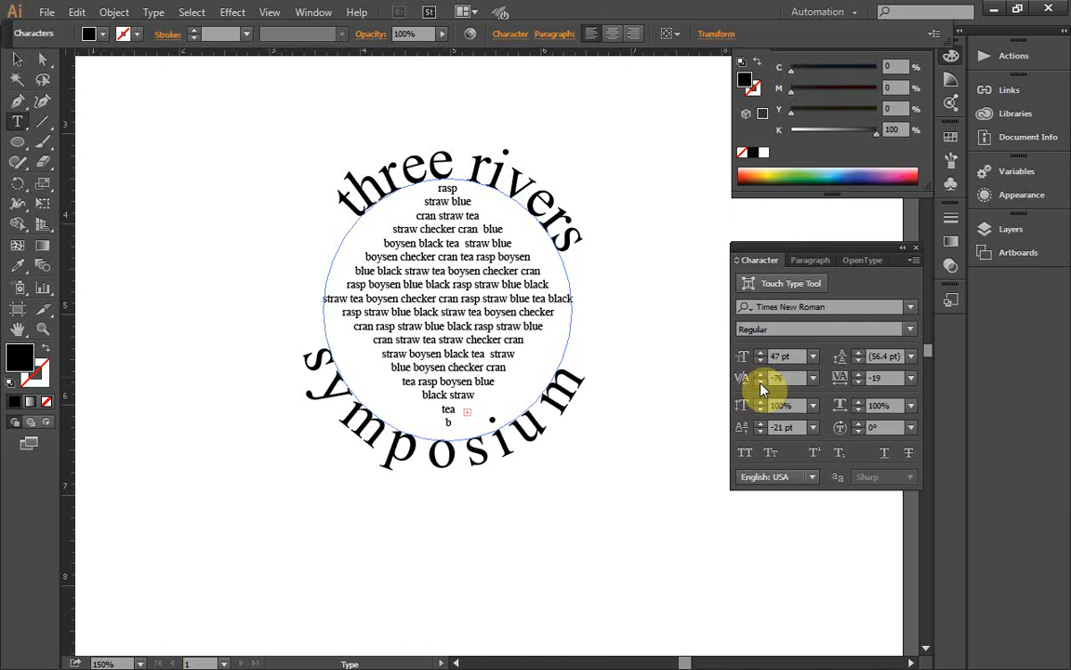
Step: Set the kerning between the p and the o of "symposium" to -82
{"action": "left_click", "coordinate": [435, 448]}
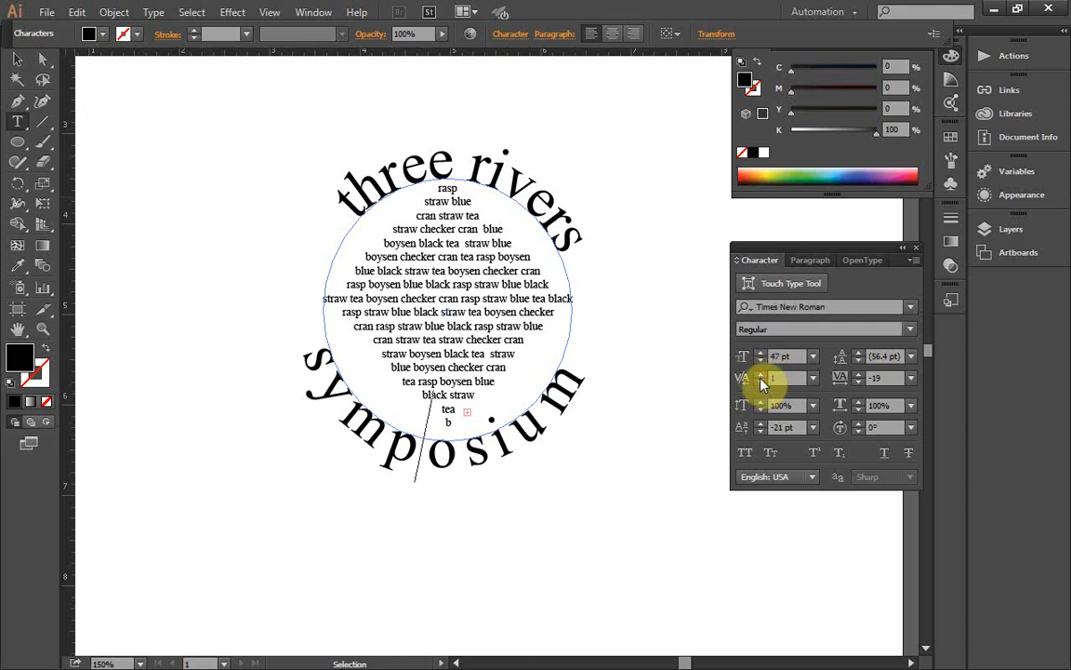
{"action": "left_click", "coordinate": [761, 383]}
{"action": "left_click", "coordinate": [760, 383]}
{"action": "left_click", "coordinate": [761, 383]}
{"action": "left_click", "coordinate": [761, 383]}
{"action": "left_click", "coordinate": [760, 383]}
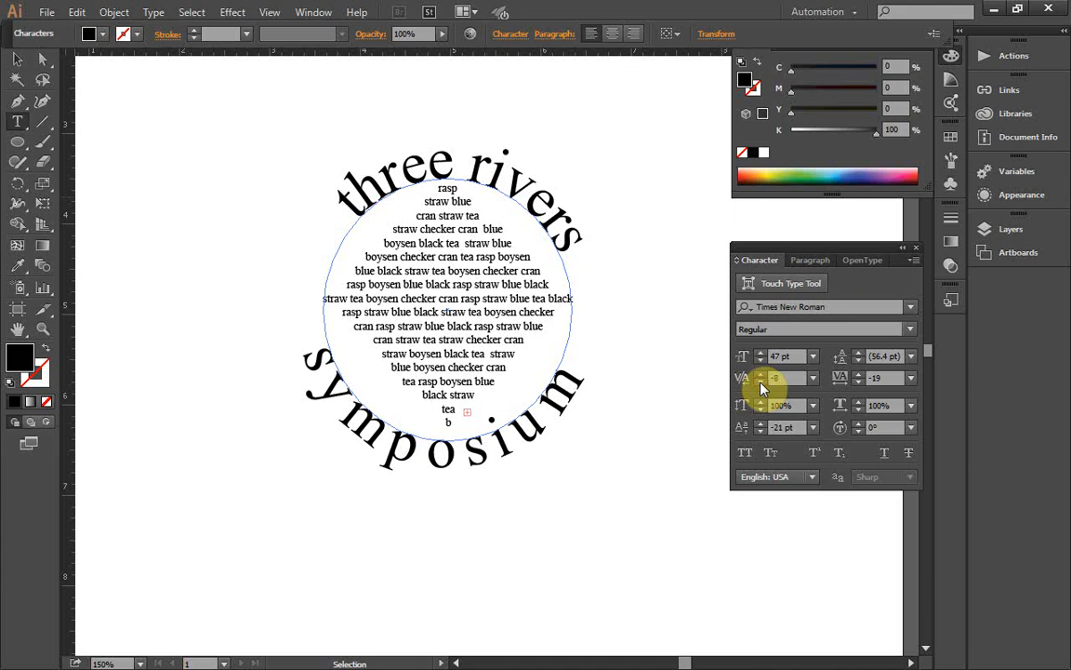
{"action": "left_click", "coordinate": [760, 384]}
{"action": "left_click", "coordinate": [761, 383]}
{"action": "left_click", "coordinate": [761, 383]}
{"action": "left_click", "coordinate": [761, 384]}
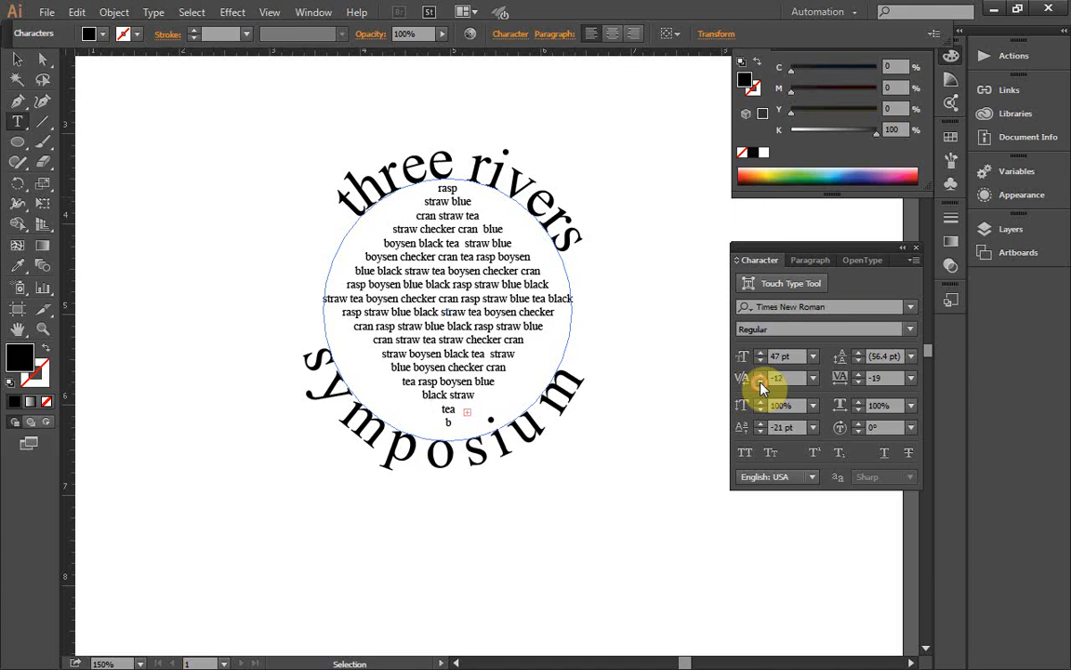
{"action": "left_click", "coordinate": [761, 383]}
{"action": "left_click", "coordinate": [760, 383]}
{"action": "left_click", "coordinate": [760, 383]}
{"action": "left_click", "coordinate": [761, 383]}
{"action": "left_click", "coordinate": [761, 383]}
{"action": "left_click", "coordinate": [761, 383]}
{"action": "left_click", "coordinate": [761, 383]}
{"action": "left_click", "coordinate": [761, 383]}
{"action": "left_click", "coordinate": [761, 383]}
{"action": "left_click", "coordinate": [761, 383]}
{"action": "left_click", "coordinate": [761, 383]}
{"action": "left_click", "coordinate": [761, 383]}
{"action": "left_click", "coordinate": [761, 383]}
{"action": "left_click", "coordinate": [760, 383]}
{"action": "left_click", "coordinate": [760, 383]}
{"action": "left_click", "coordinate": [761, 383]}
{"action": "left_click", "coordinate": [760, 384]}
{"action": "left_click", "coordinate": [760, 383]}
{"action": "left_click", "coordinate": [761, 383]}
{"action": "left_click", "coordinate": [761, 383]}
{"action": "left_click", "coordinate": [761, 383]}
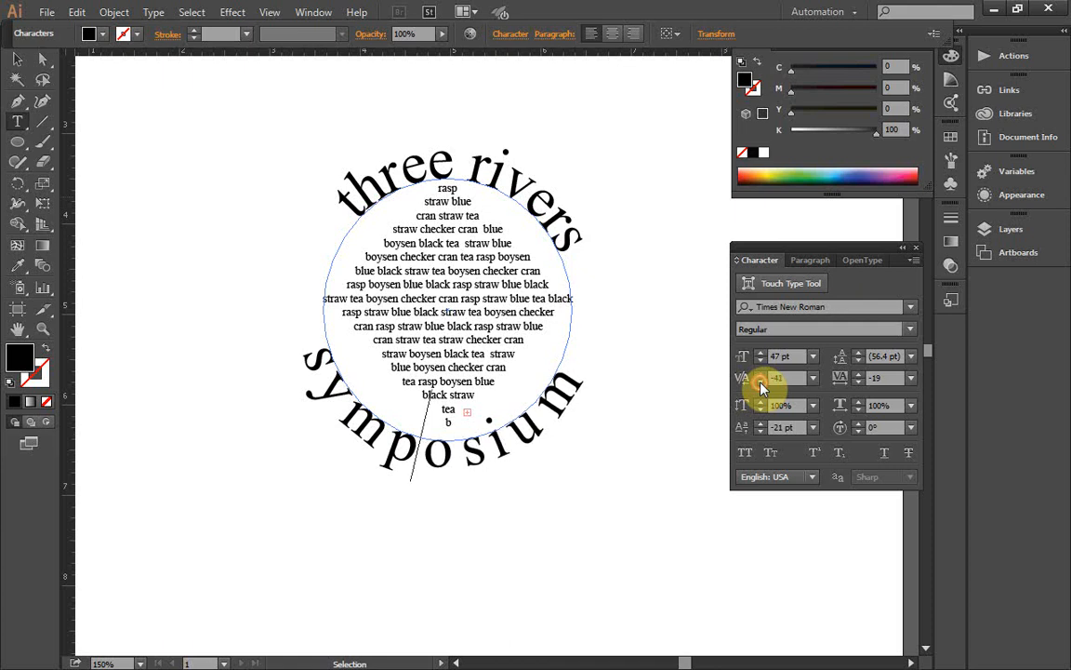
{"action": "left_click_drag", "start_coordinate": [761, 383], "coordinate": [761, 383]}
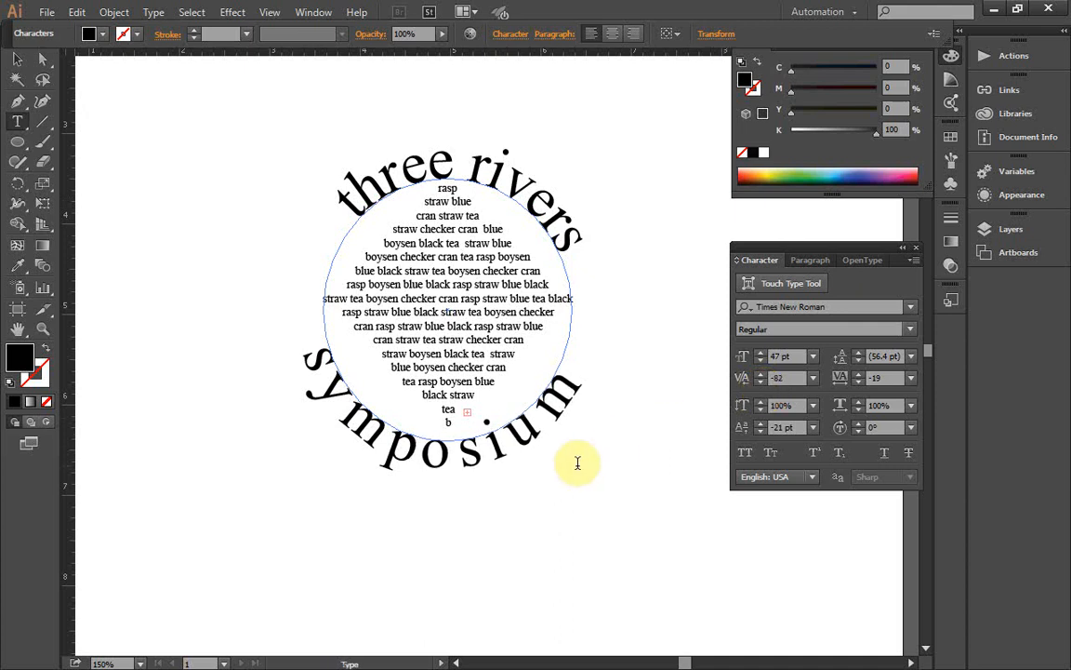
Step: Set the kerning between the o and the second s of "symposium" to -73
{"action": "left_click", "coordinate": [471, 446]}
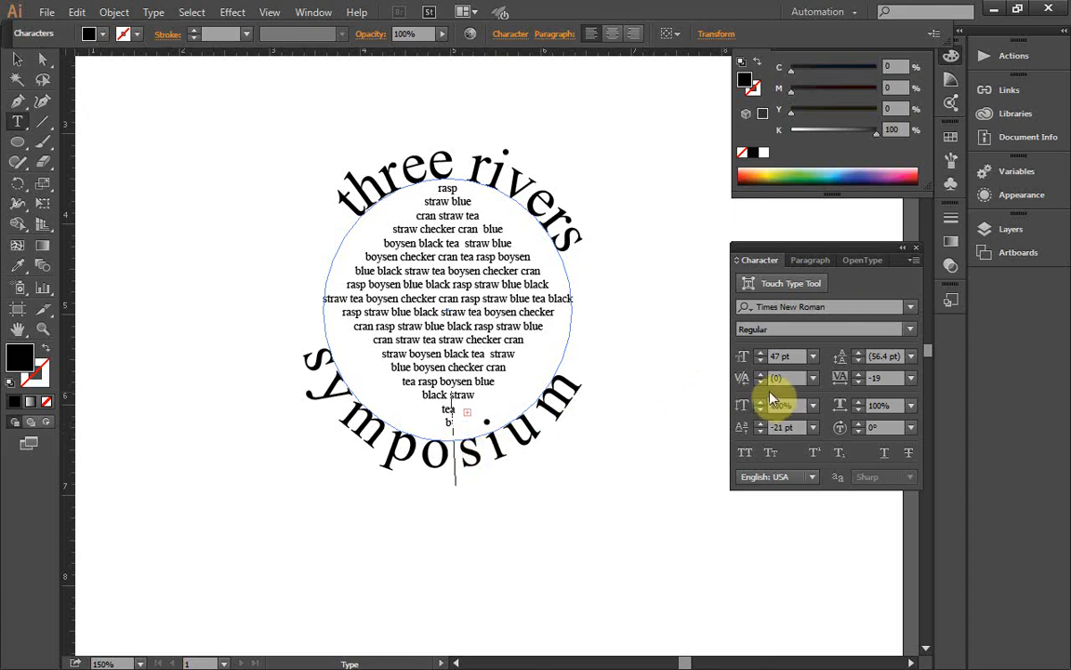
{"action": "left_click_drag", "start_coordinate": [761, 383], "coordinate": [760, 384]}
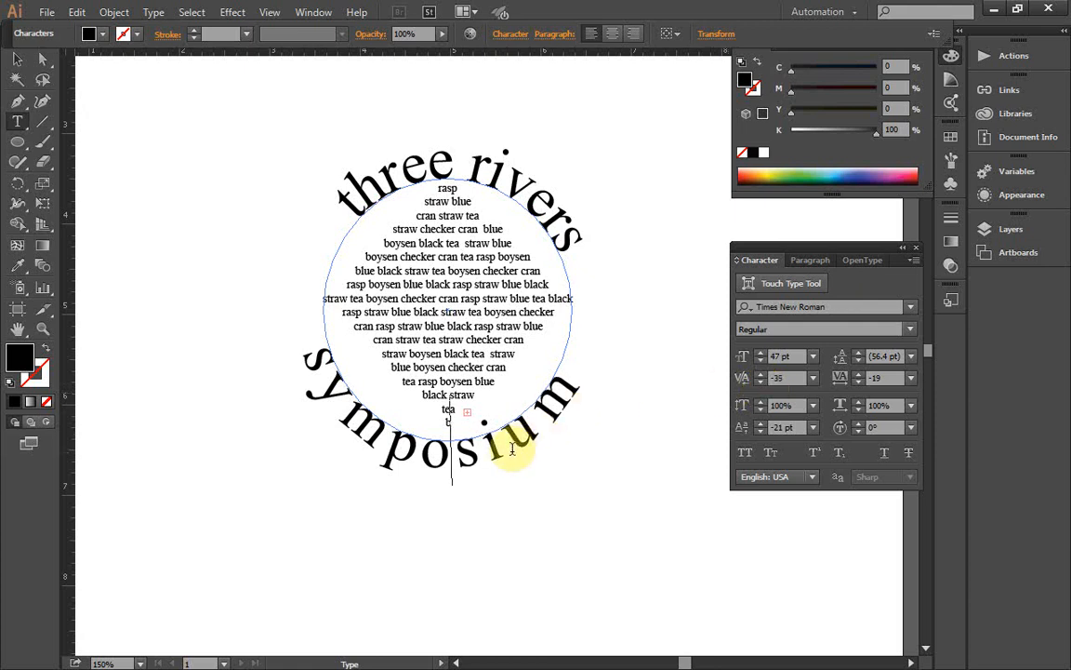
{"action": "left_click", "coordinate": [761, 383]}
{"action": "left_click", "coordinate": [761, 383]}
{"action": "left_click", "coordinate": [761, 384]}
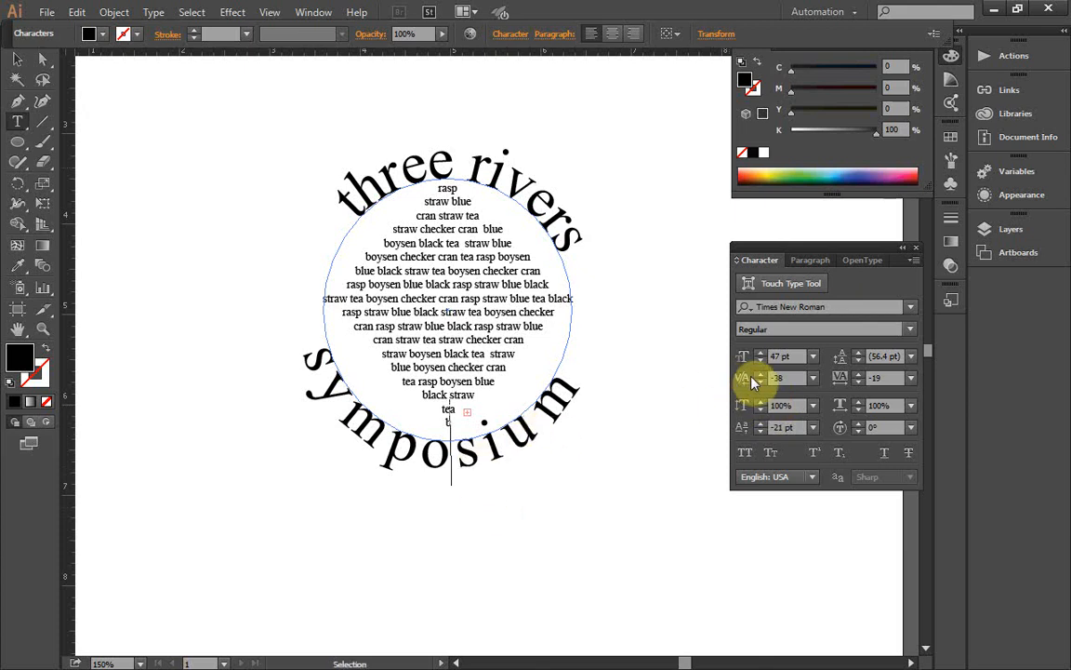
{"action": "left_click_drag", "start_coordinate": [760, 383], "coordinate": [760, 386]}
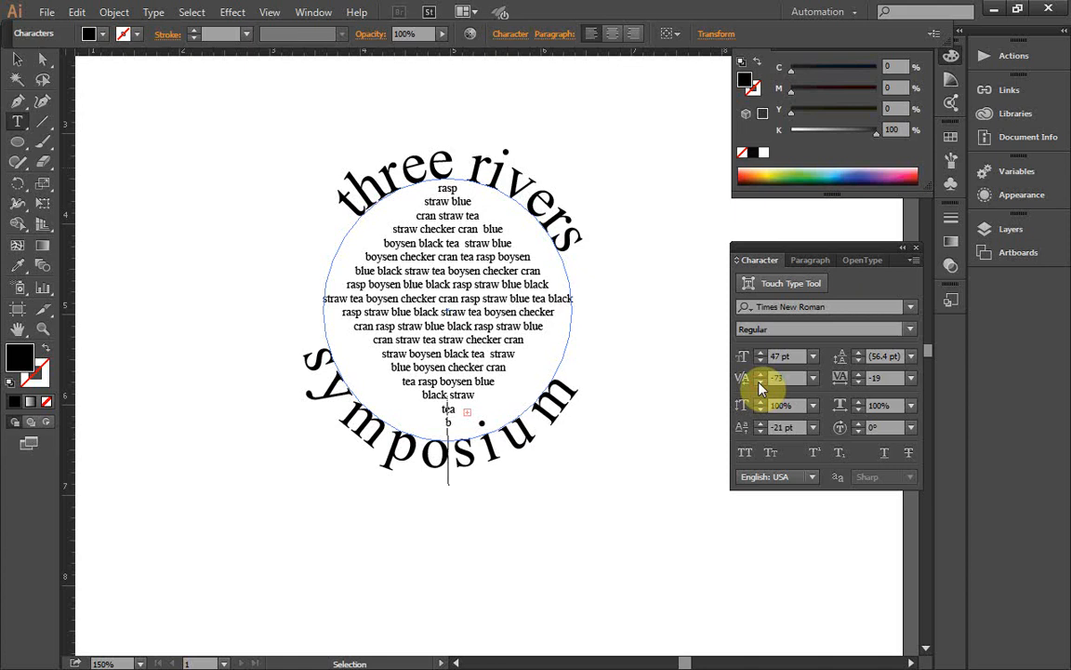
Step: Set the kerning between the second s and the i of "symposium" to -18
{"action": "left_click", "coordinate": [488, 450]}
{"action": "left_click", "coordinate": [761, 376]}
{"action": "left_click", "coordinate": [759, 378]}
{"action": "left_click", "coordinate": [759, 377]}
{"action": "left_click", "coordinate": [760, 377]}
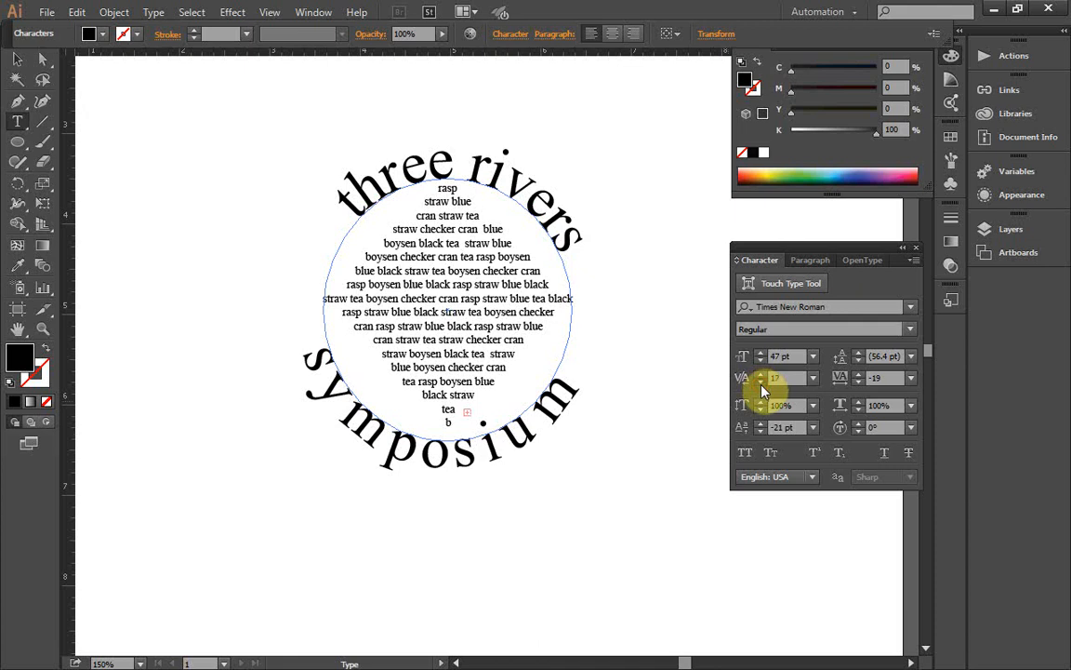
{"action": "left_click", "coordinate": [761, 384]}
{"action": "left_click", "coordinate": [761, 384]}
{"action": "left_click", "coordinate": [761, 384]}
{"action": "left_click", "coordinate": [761, 384]}
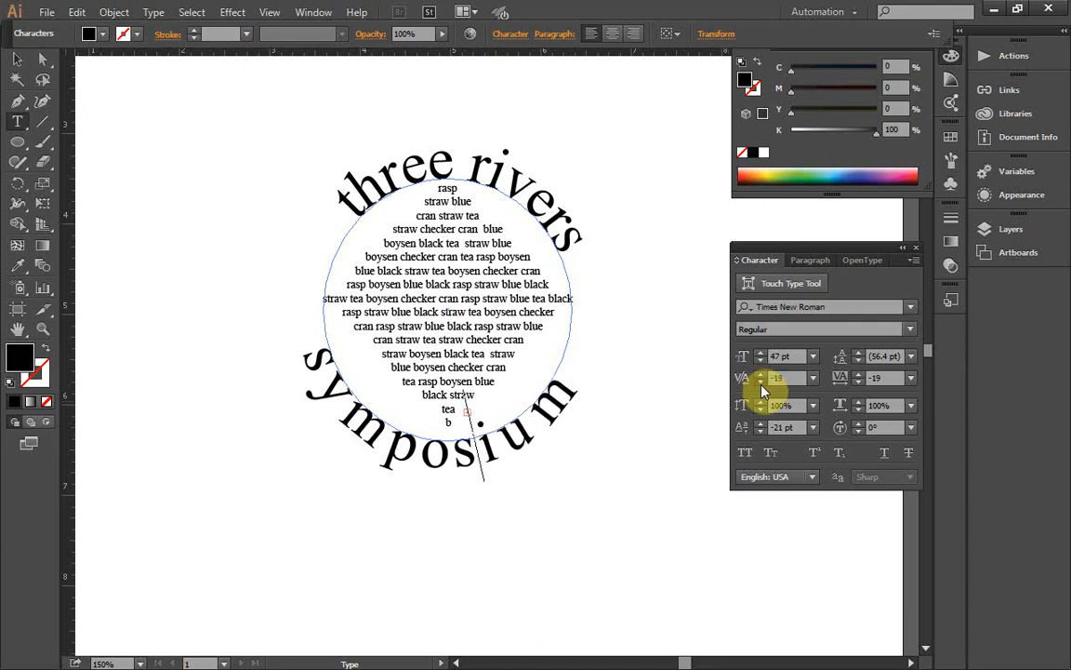
Step: Set the kerning between the i and the u of "symposium" to -34
{"action": "left_click", "coordinate": [491, 456]}
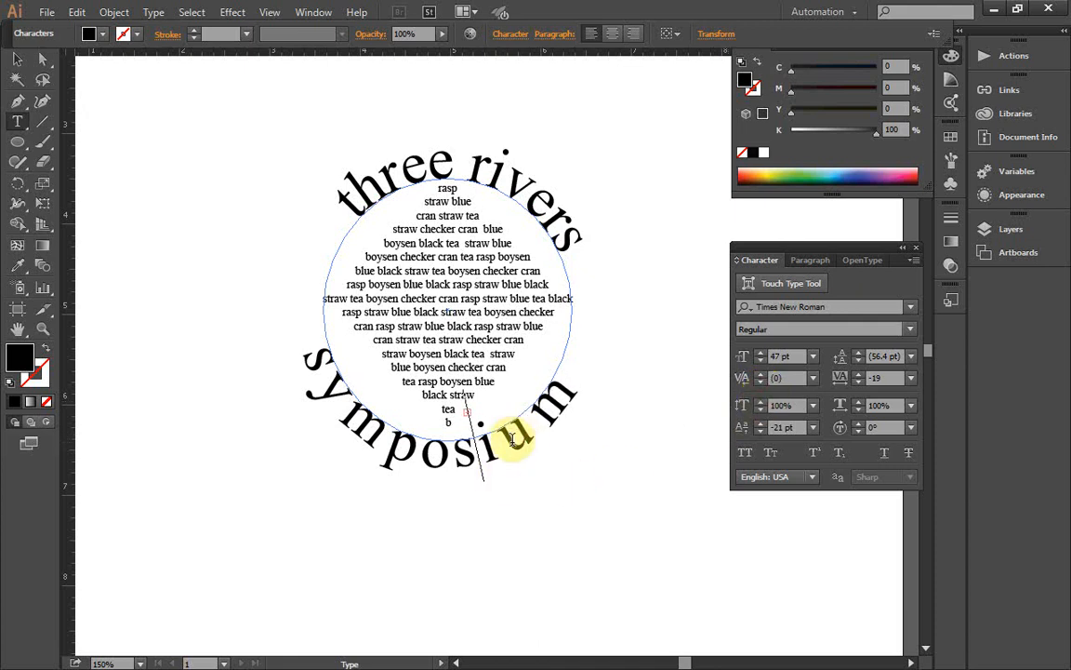
{"action": "left_click", "coordinate": [761, 384]}
{"action": "left_click", "coordinate": [761, 384]}
{"action": "left_click", "coordinate": [761, 384]}
{"action": "left_click", "coordinate": [761, 384]}
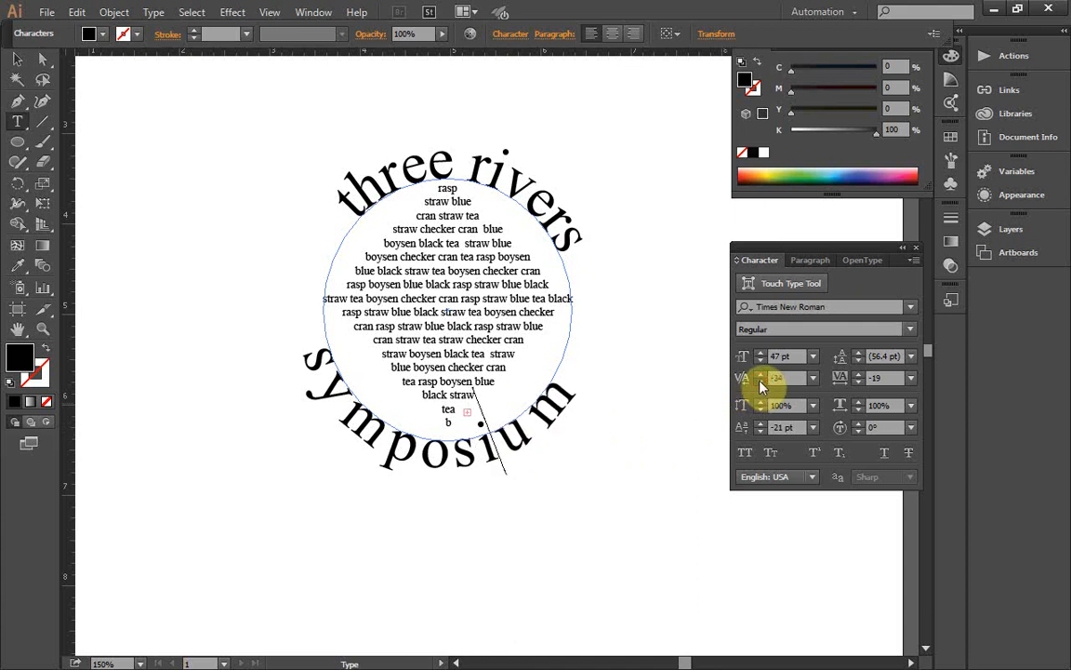
Step: Set the kerning between the u and the final m of "symposium" to -33
{"action": "left_click", "coordinate": [534, 419]}
{"action": "left_click", "coordinate": [761, 384]}
{"action": "left_click", "coordinate": [761, 383]}
{"action": "left_click", "coordinate": [760, 383]}
{"action": "left_click", "coordinate": [761, 383]}
{"action": "left_click", "coordinate": [761, 384]}
{"action": "left_click", "coordinate": [761, 384]}
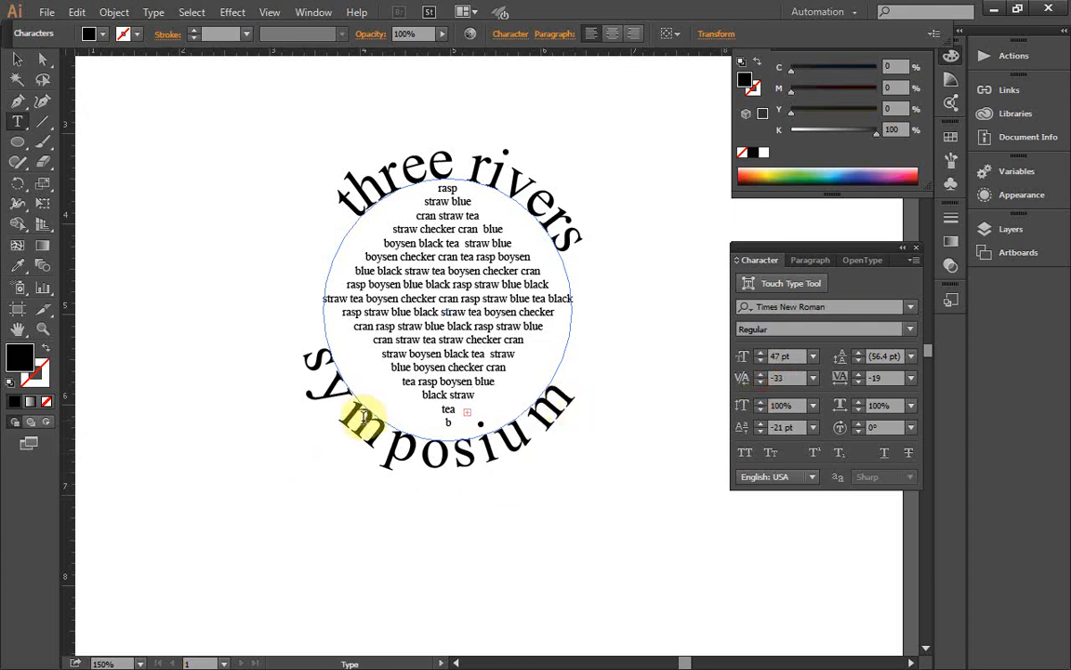
{"action": "left_click", "coordinate": [17, 62]}
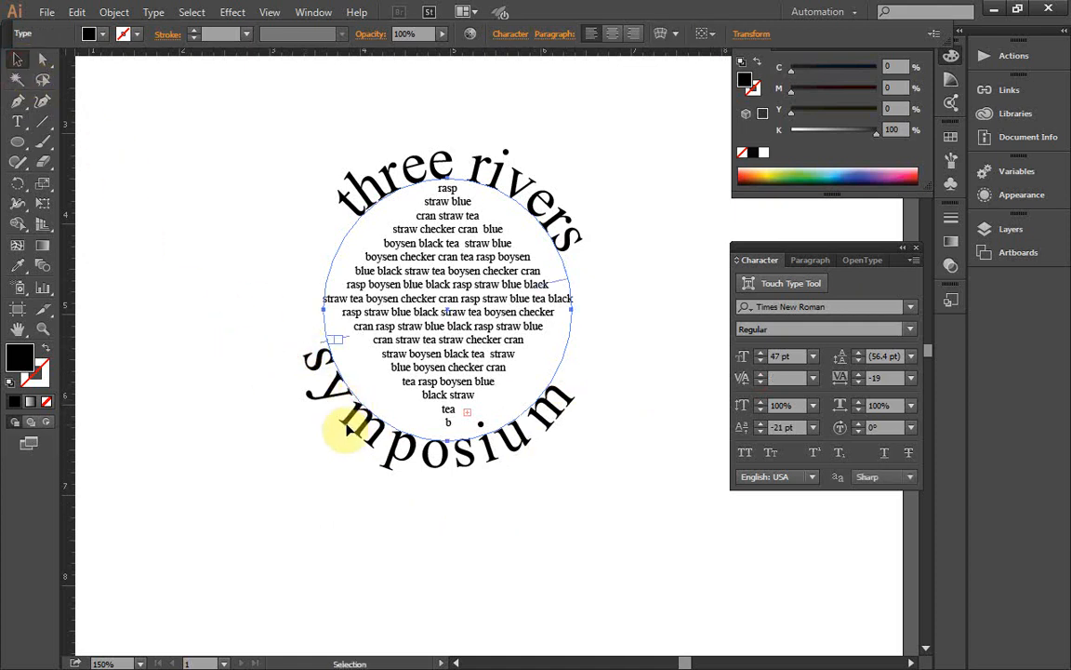
{"action": "mouse_move", "coordinate": [351, 428]}
{"action": "left_mouse_down"}
{"action": "mouse_move", "coordinate": [361, 437]}
{"action": "mouse_move", "coordinate": [352, 428]}
{"action": "left_mouse_up"}
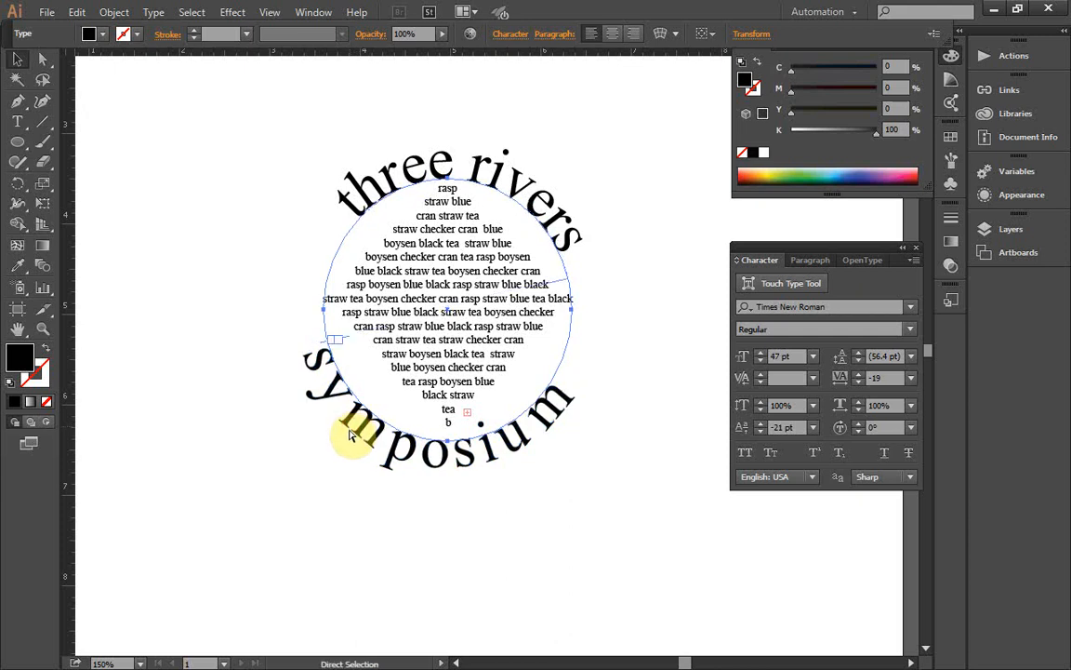
{"action": "left_click_drag", "start_coordinate": [17, 121], "coordinate": [64, 126]}
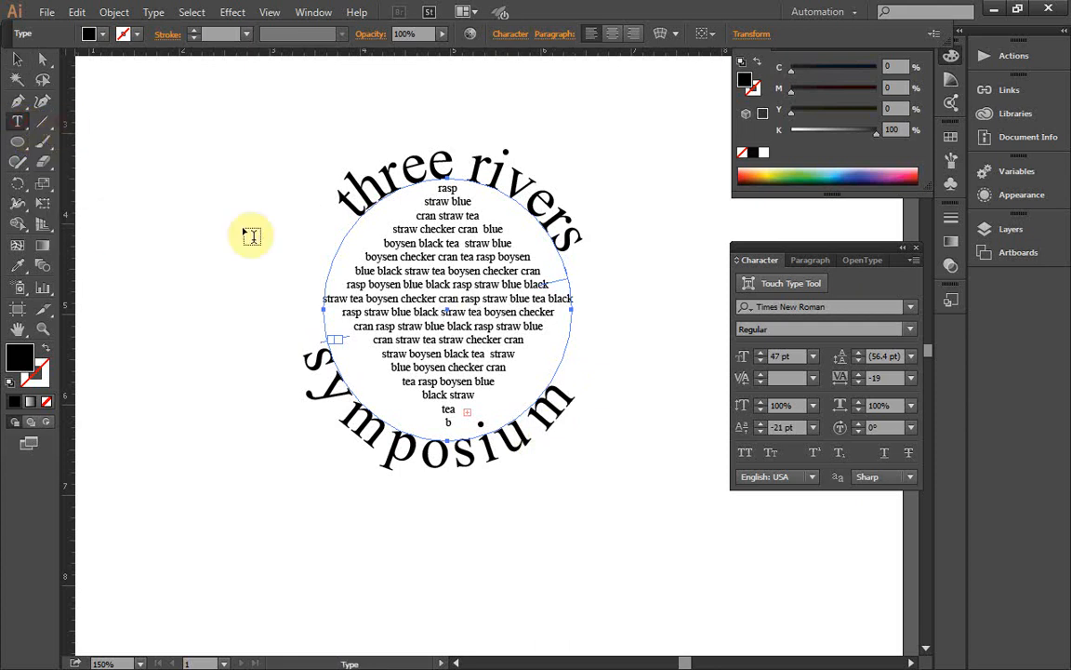
{"action": "left_click", "coordinate": [449, 455]}
{"action": "left_click", "coordinate": [295, 342]}
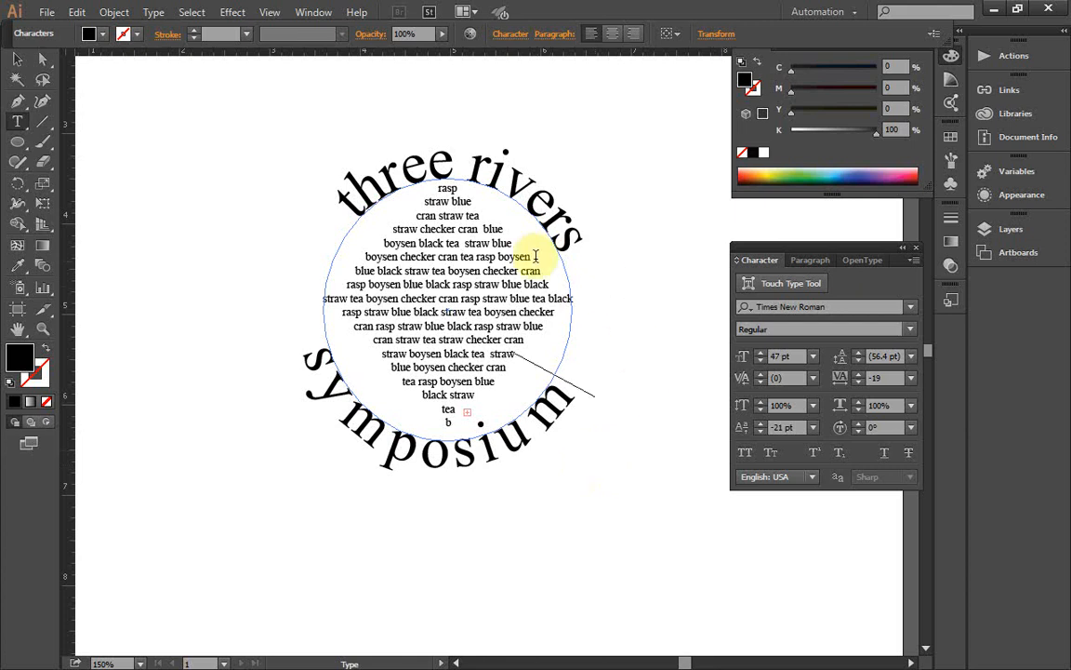
Step: Slide "symposium" slightly counterclockwise along its circular path so it sits centred beneath the diamond text
{"action": "left_click", "coordinate": [14, 63]}
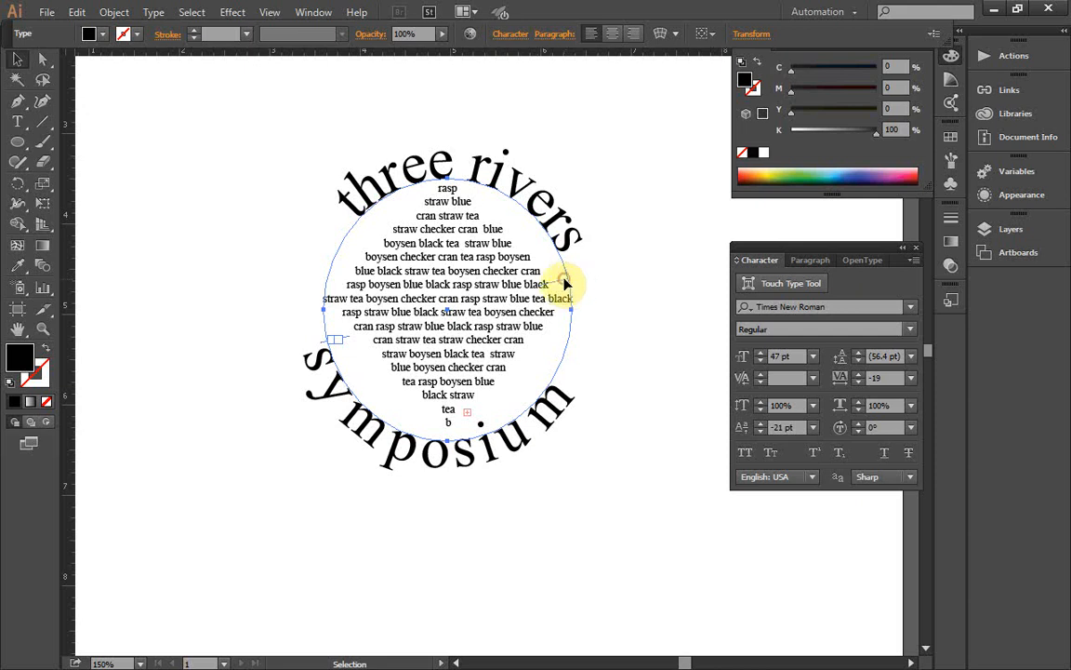
{"action": "mouse_move", "coordinate": [564, 282]}
{"action": "left_mouse_down"}
{"action": "mouse_move", "coordinate": [546, 368]}
{"action": "mouse_move", "coordinate": [462, 458]}
{"action": "mouse_move", "coordinate": [426, 447]}
{"action": "mouse_move", "coordinate": [409, 426]}
{"action": "mouse_move", "coordinate": [421, 451]}
{"action": "mouse_move", "coordinate": [441, 430]}
{"action": "mouse_move", "coordinate": [426, 433]}
{"action": "mouse_move", "coordinate": [429, 447]}
{"action": "mouse_move", "coordinate": [443, 428]}
{"action": "mouse_move", "coordinate": [397, 450]}
{"action": "mouse_move", "coordinate": [376, 426]}
{"action": "mouse_move", "coordinate": [382, 437]}
{"action": "mouse_move", "coordinate": [371, 440]}
{"action": "mouse_move", "coordinate": [463, 441]}
{"action": "mouse_move", "coordinate": [521, 402]}
{"action": "mouse_move", "coordinate": [578, 318]}
{"action": "mouse_move", "coordinate": [565, 351]}
{"action": "mouse_move", "coordinate": [575, 351]}
{"action": "mouse_move", "coordinate": [598, 292]}
{"action": "mouse_move", "coordinate": [545, 329]}
{"action": "mouse_move", "coordinate": [556, 325]}
{"action": "mouse_move", "coordinate": [554, 270]}
{"action": "left_mouse_up"}
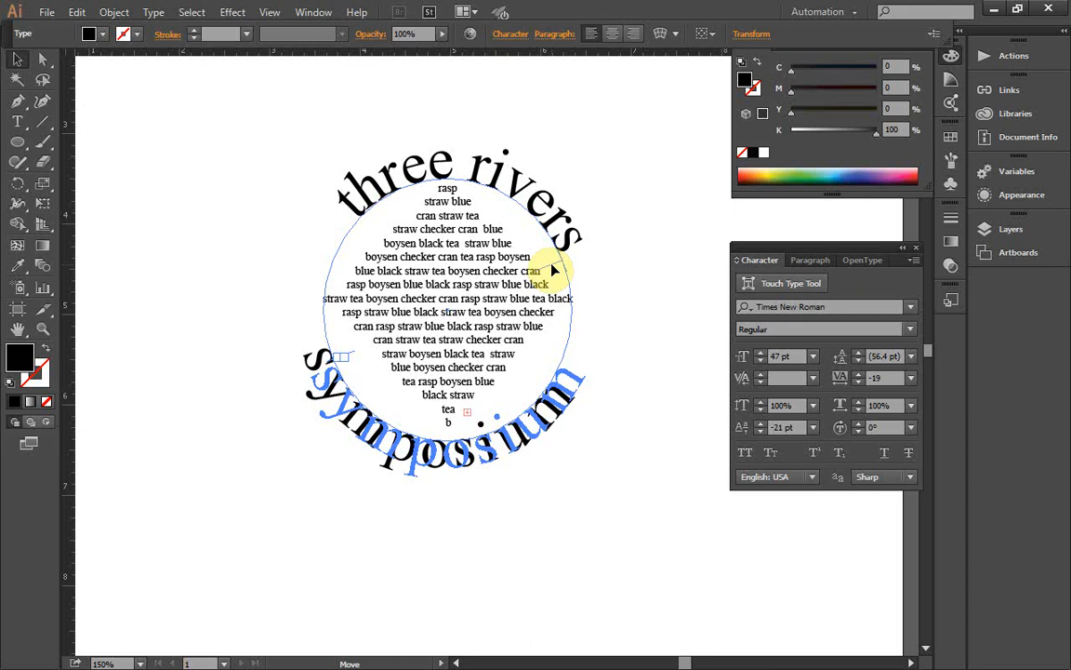
{"action": "left_click_drag", "start_coordinate": [554, 270], "coordinate": [554, 270]}
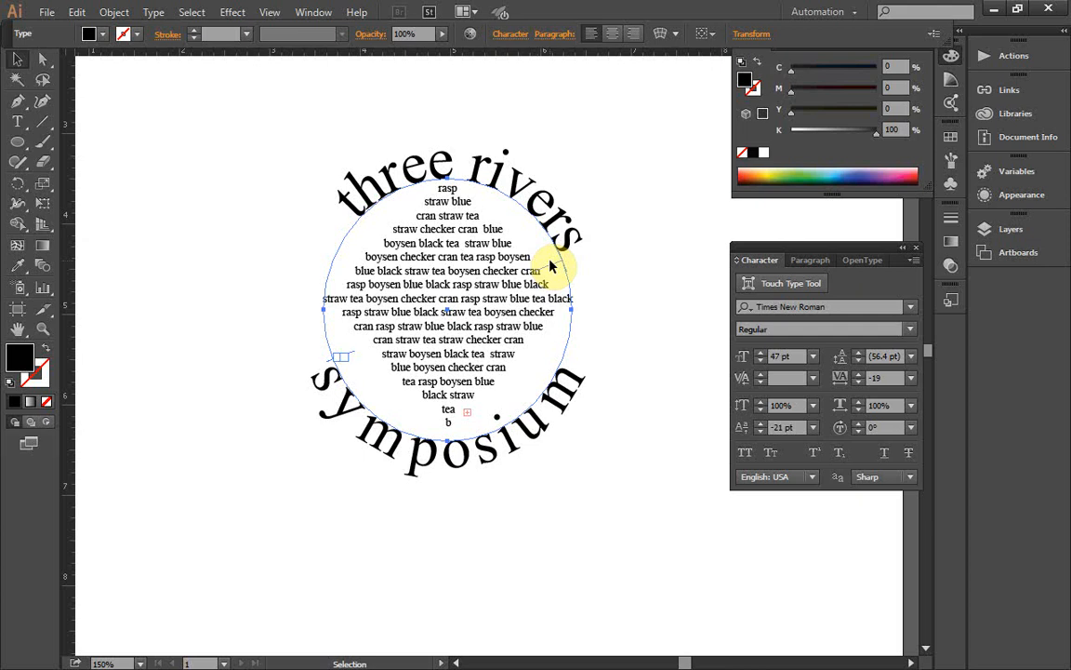
Step: Try to select the "three rivers" and "symposium" circular texts together
{"action": "left_click", "coordinate": [125, 9]}
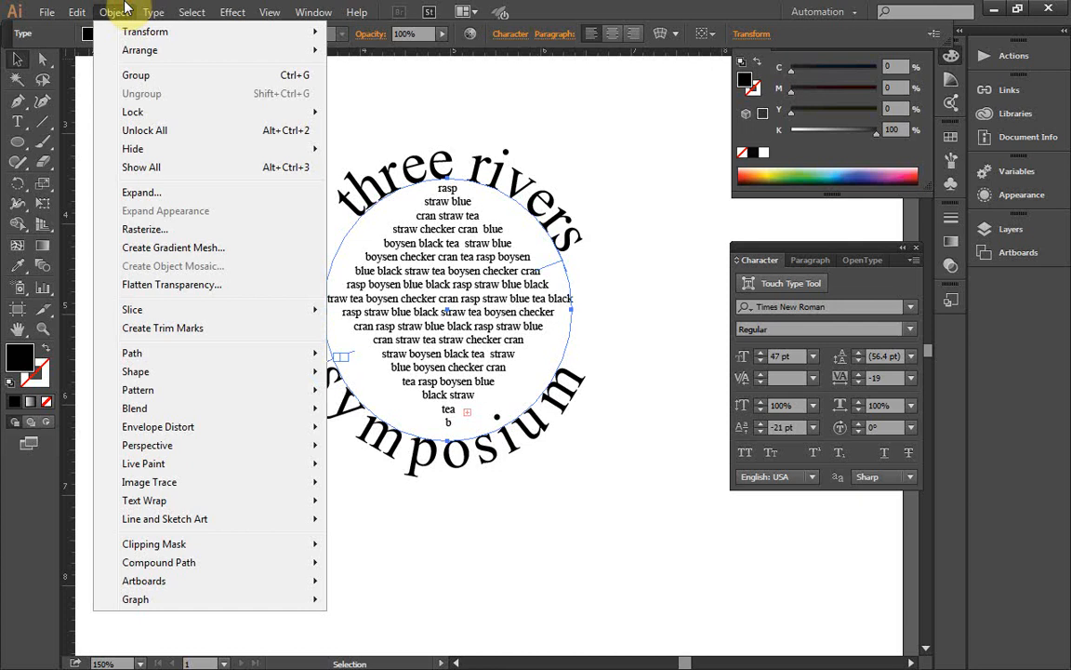
{"action": "mouse_move", "coordinate": [155, 111]}
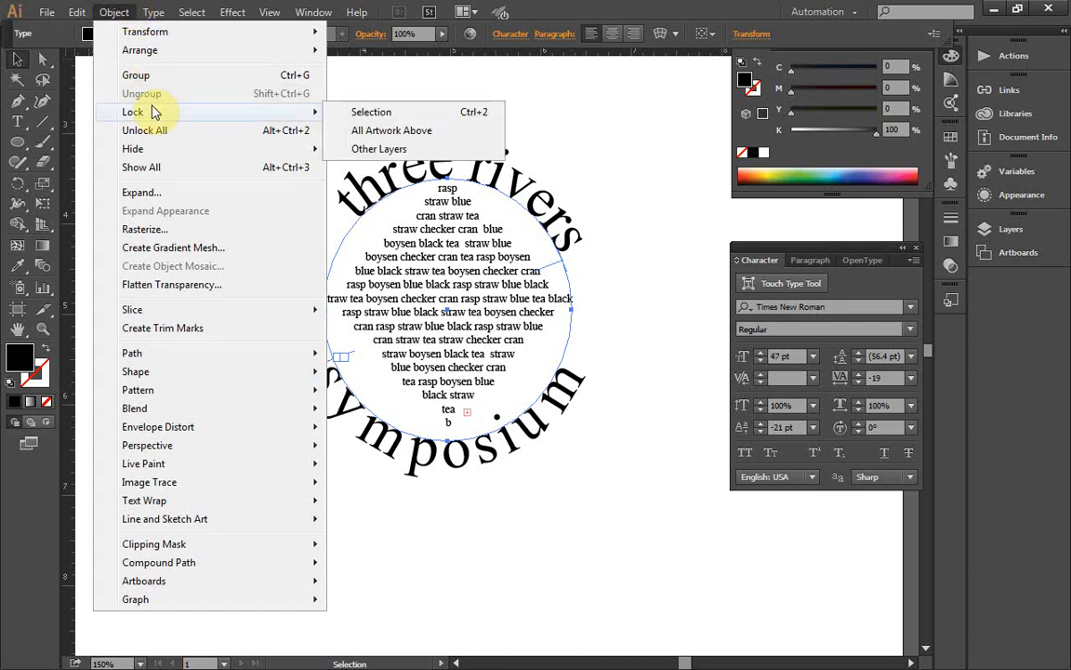
{"action": "left_click", "coordinate": [401, 455]}
{"action": "left_click", "coordinate": [444, 185]}
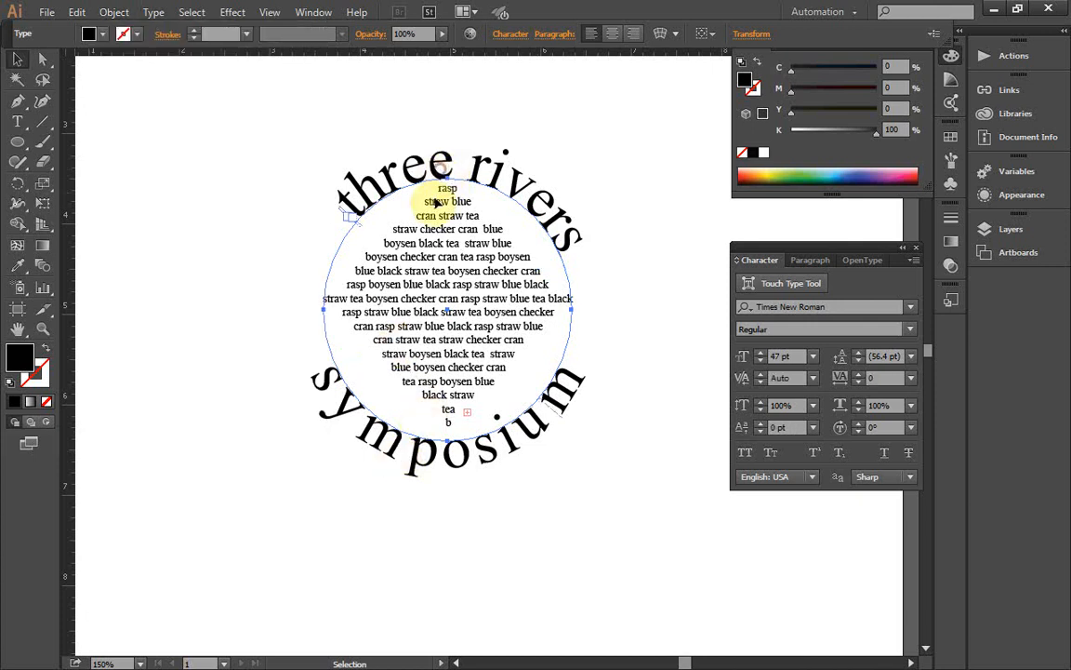
{"action": "left_click", "coordinate": [392, 453]}
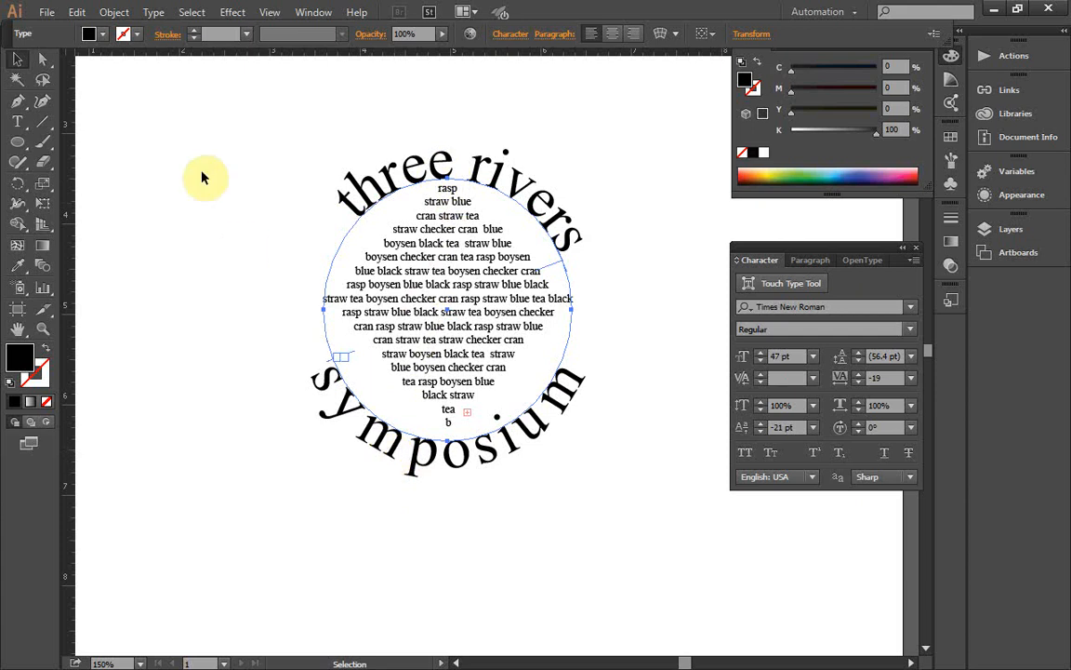
{"action": "left_click", "coordinate": [455, 169]}
{"action": "left_click", "coordinate": [406, 453]}
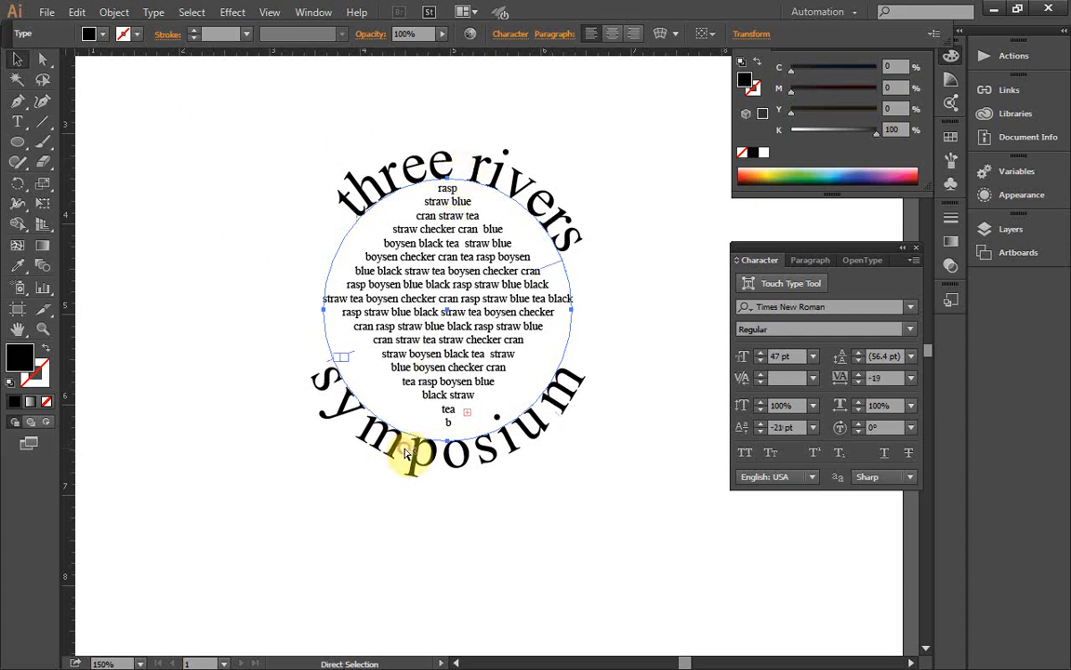
{"action": "left_click", "coordinate": [432, 355]}
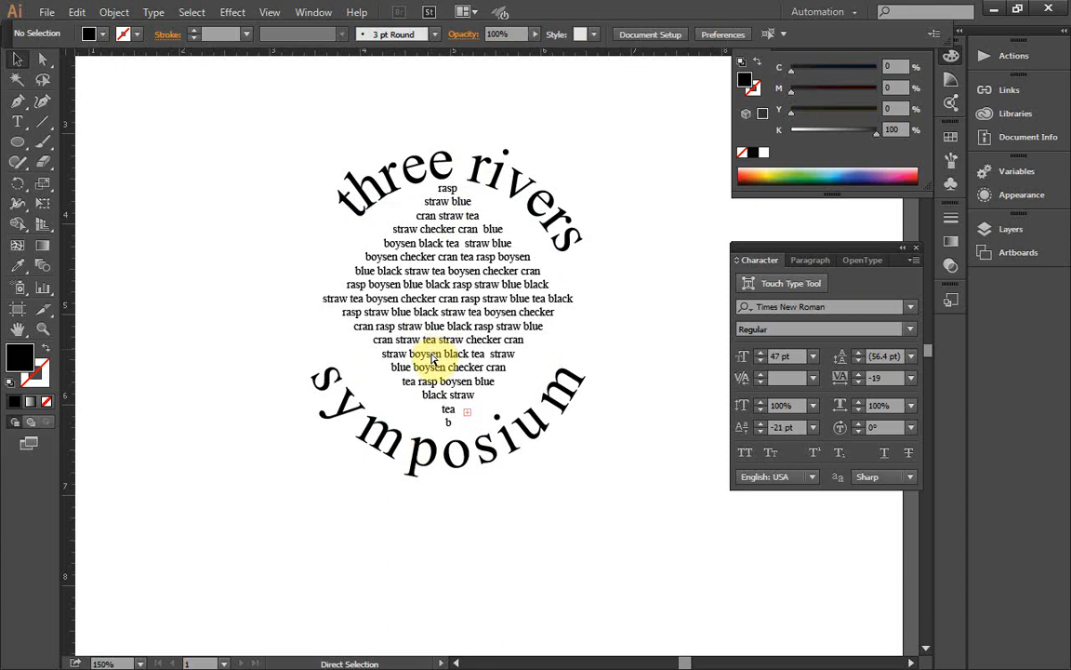
{"action": "left_click", "coordinate": [412, 454]}
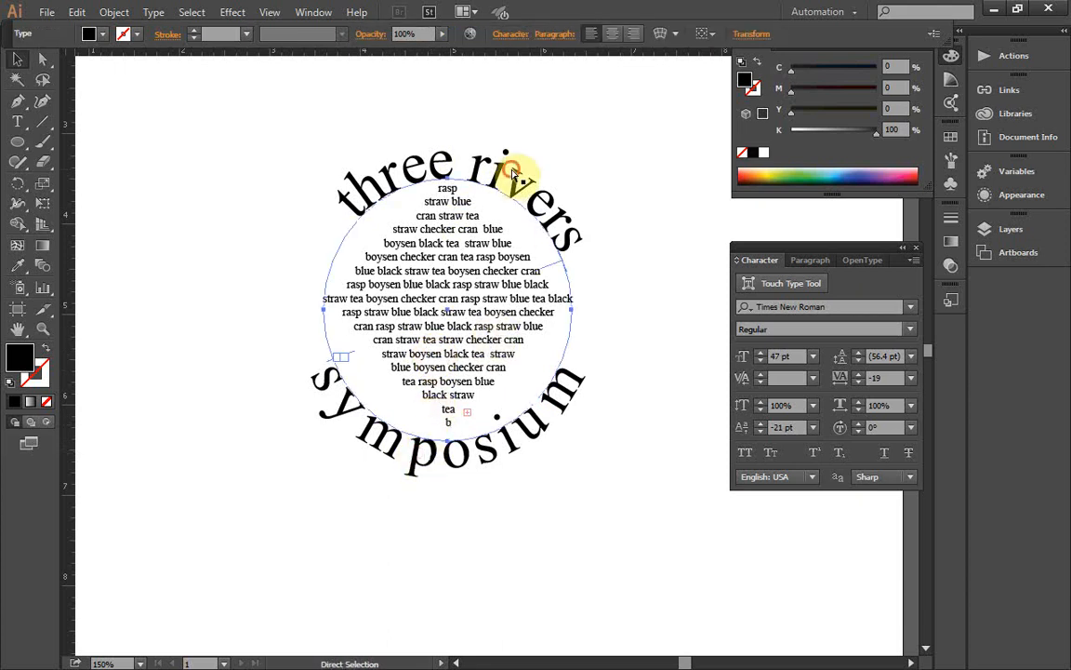
{"action": "left_click", "coordinate": [513, 173]}
{"action": "left_click", "coordinate": [456, 459]}
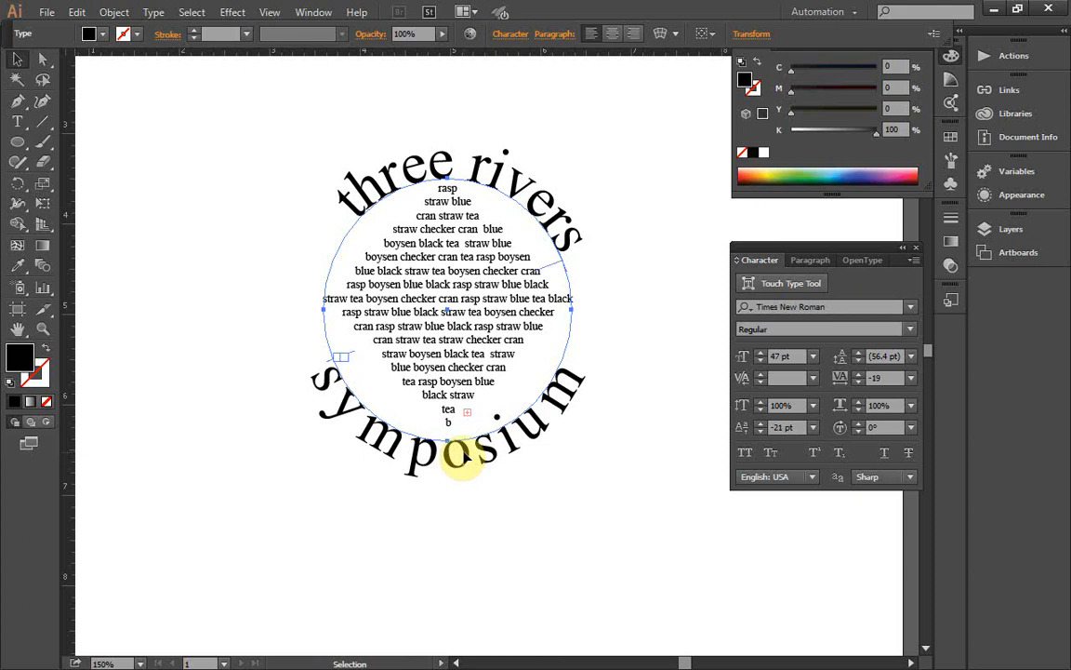
{"action": "left_click", "coordinate": [465, 455], "text": "shift"}
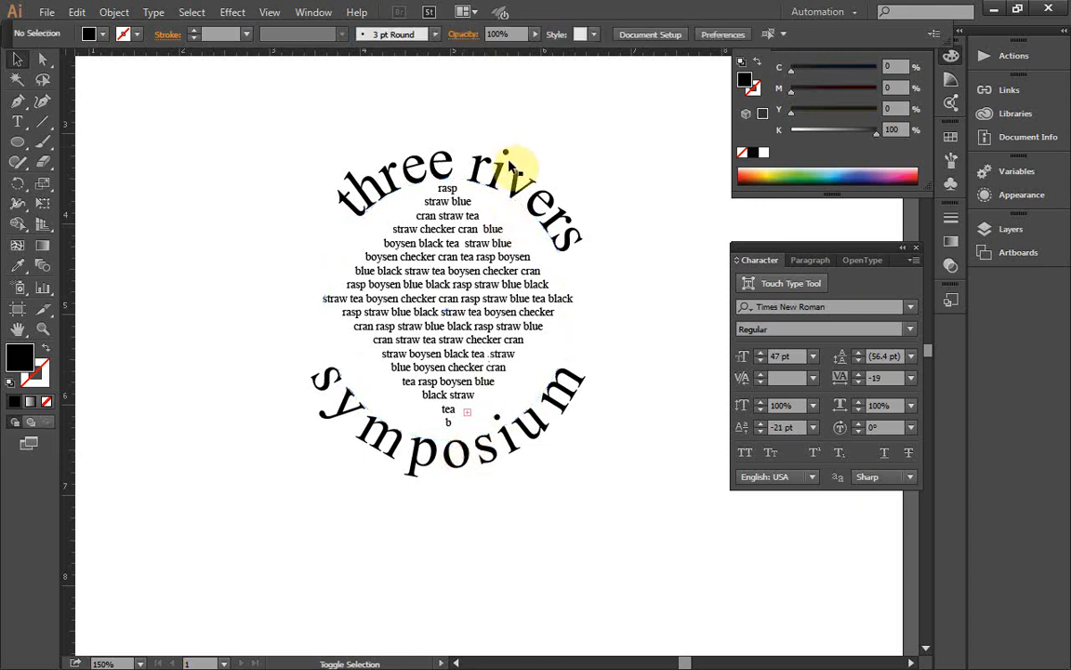
{"action": "left_click", "coordinate": [508, 184]}
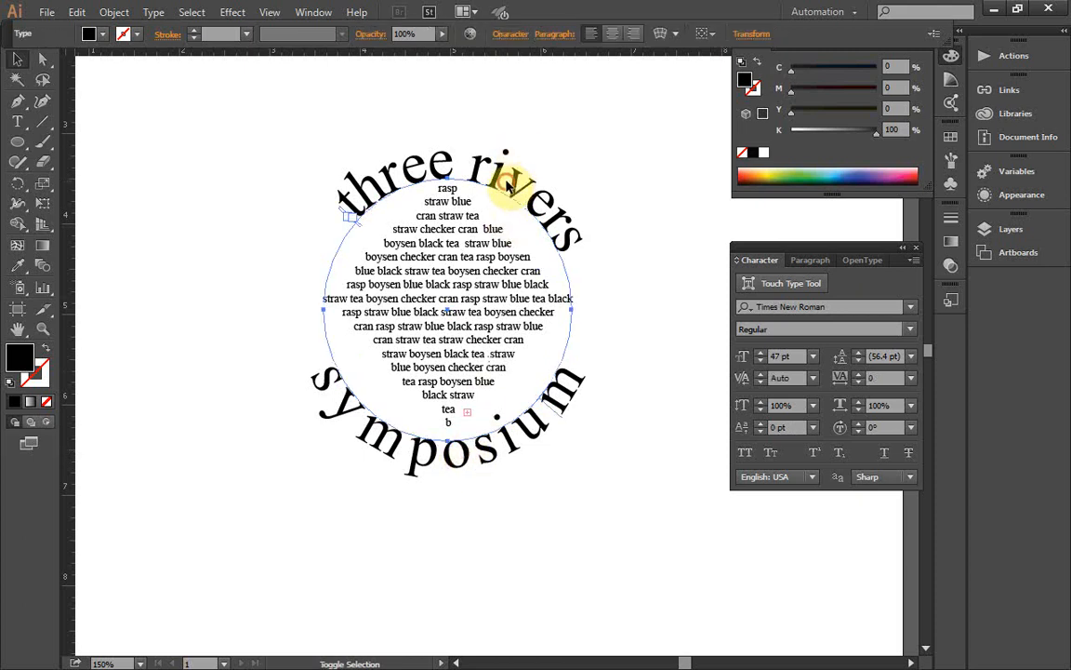
{"action": "left_click", "coordinate": [496, 445], "text": "shift"}
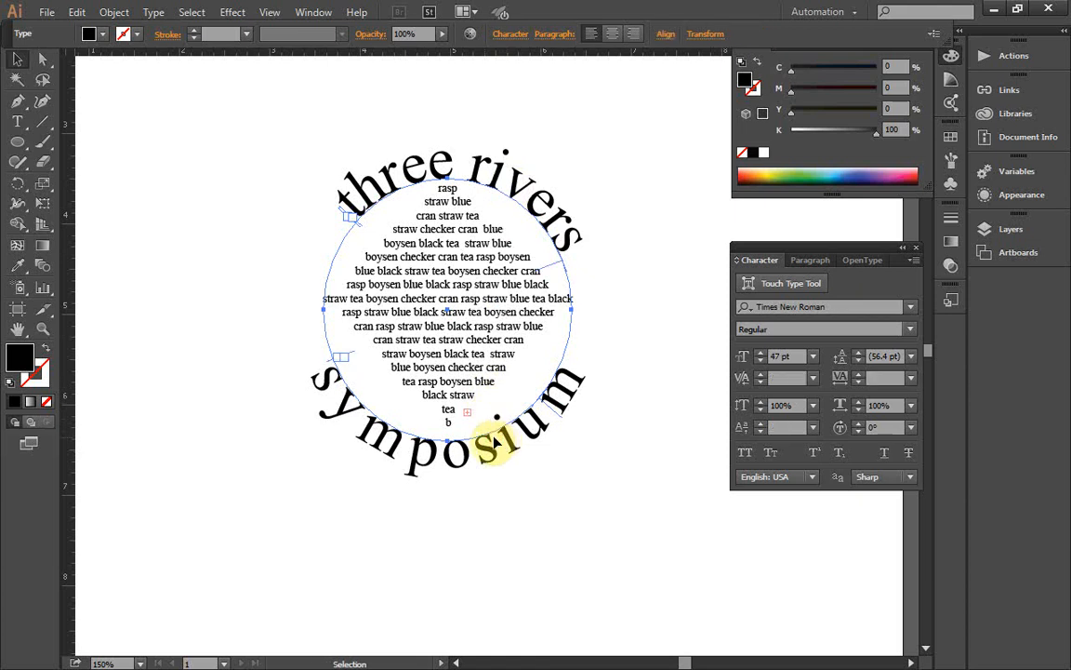
{"action": "left_click", "coordinate": [492, 461], "text": "shift"}
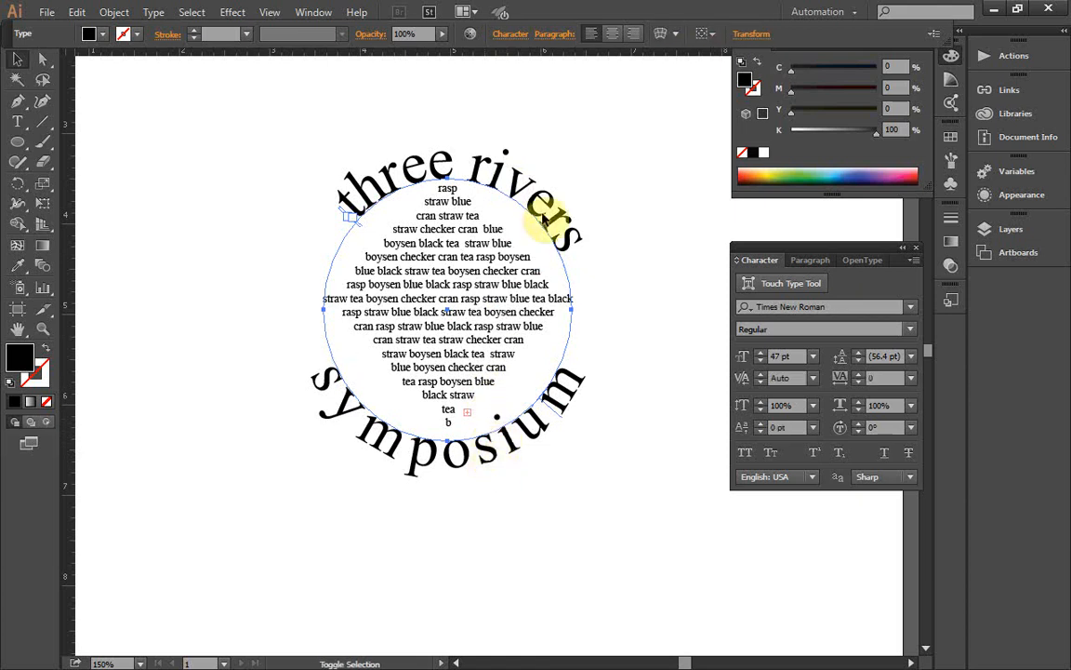
{"action": "left_click", "coordinate": [547, 216], "text": "shift"}
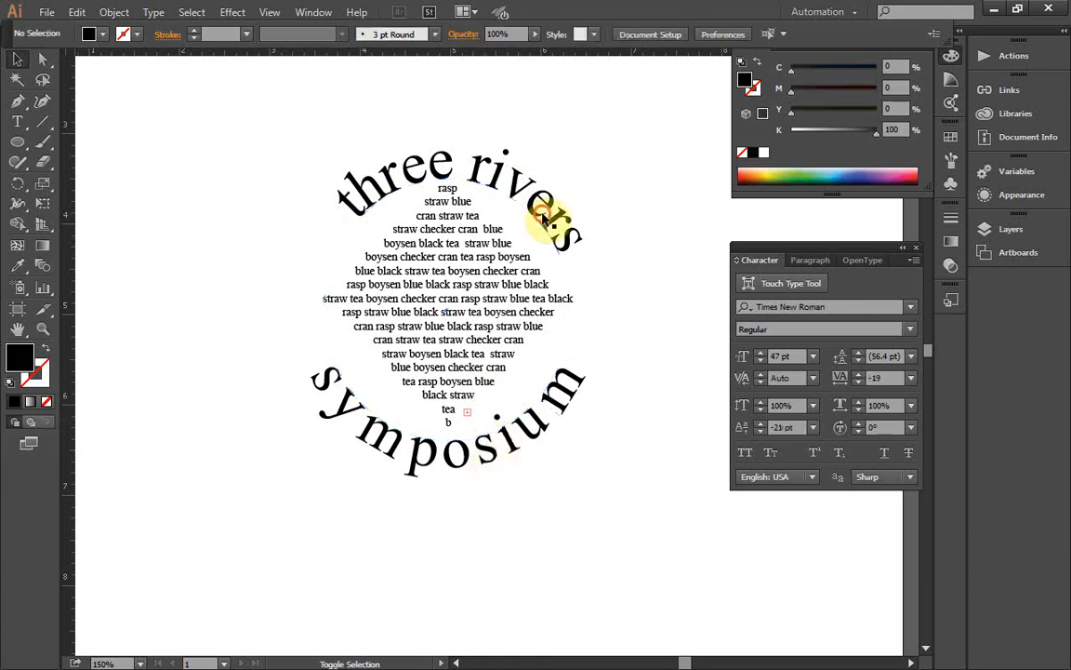
Step: Lock the "symposium" path text and save the document
{"action": "double_click", "coordinate": [484, 446]}
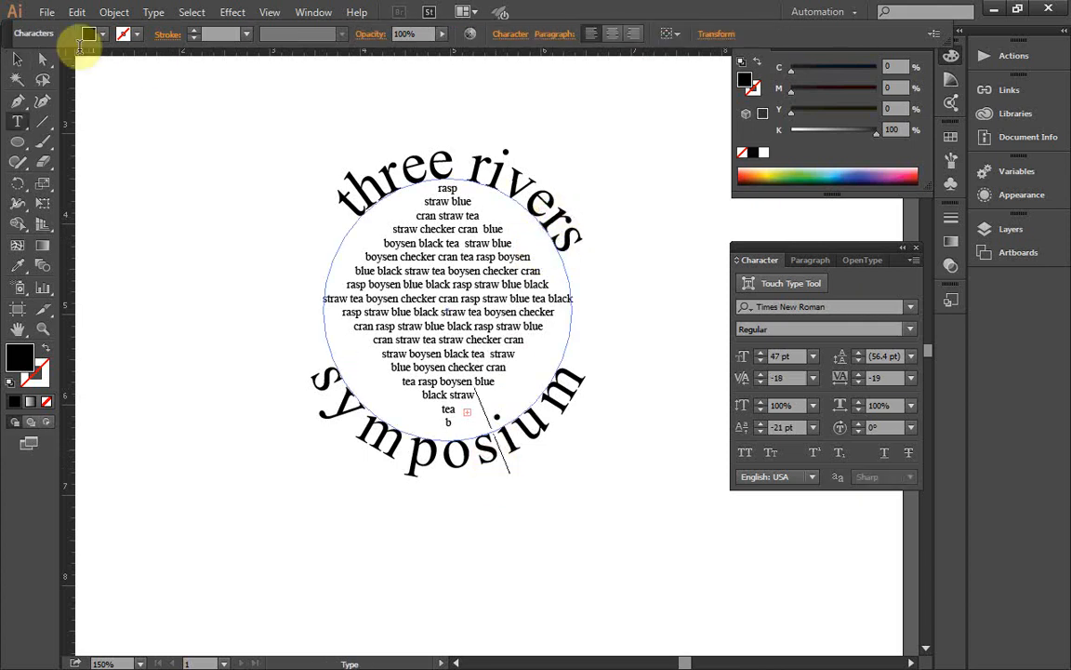
{"action": "left_click", "coordinate": [78, 11]}
{"action": "left_click", "coordinate": [77, 11]}
{"action": "left_click", "coordinate": [100, 11]}
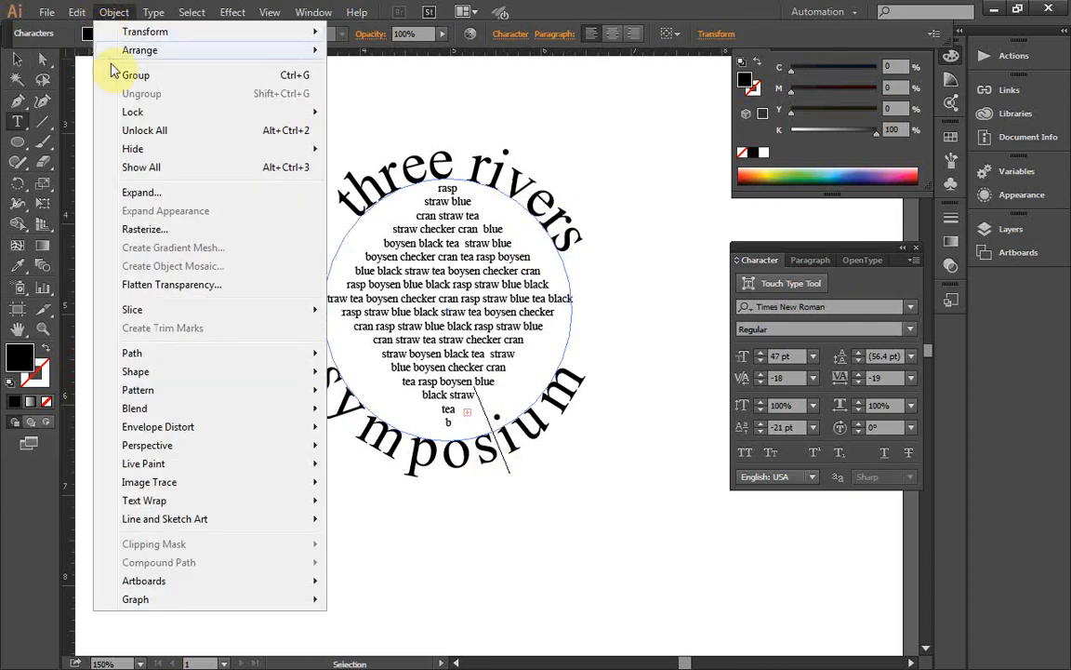
{"action": "mouse_move", "coordinate": [128, 111]}
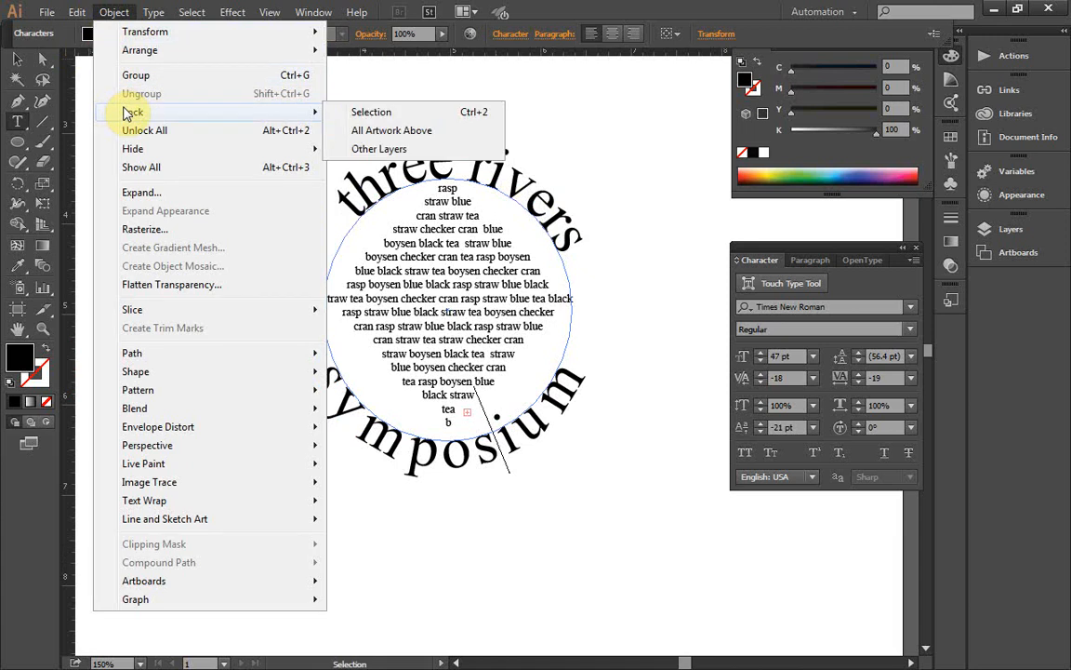
{"action": "left_click", "coordinate": [422, 113]}
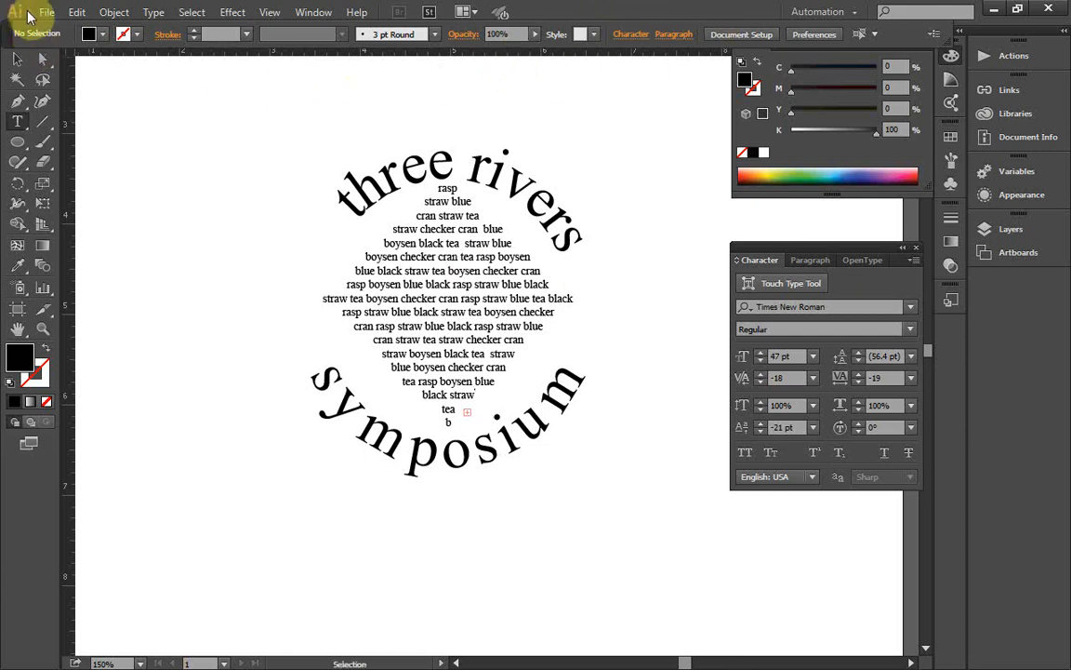
{"action": "left_click", "coordinate": [46, 12]}
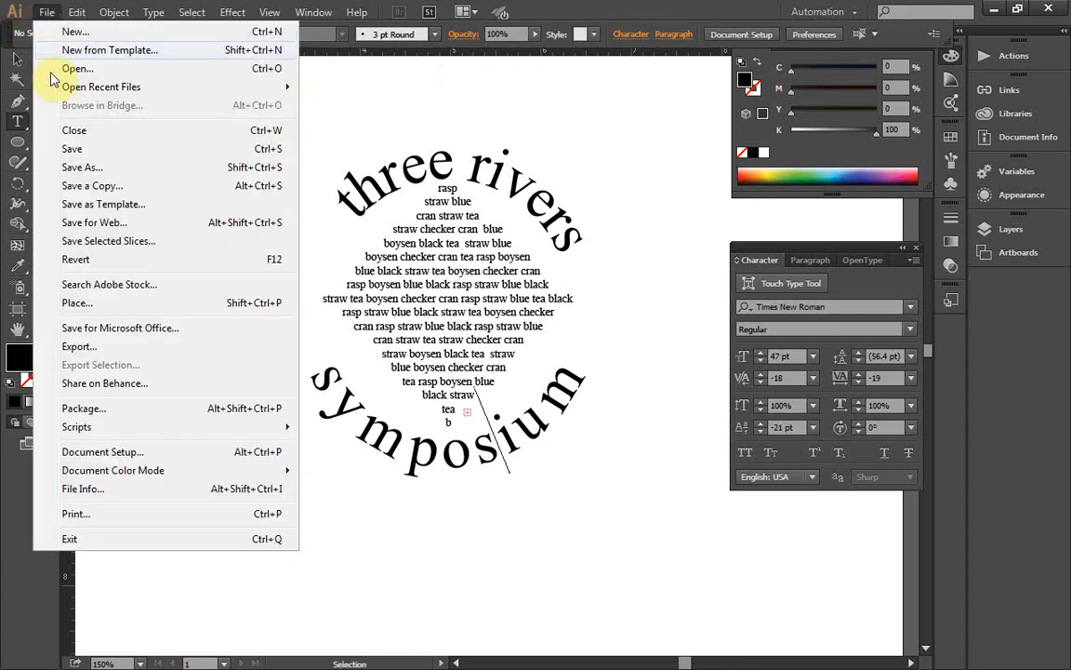
{"action": "left_click", "coordinate": [72, 151]}
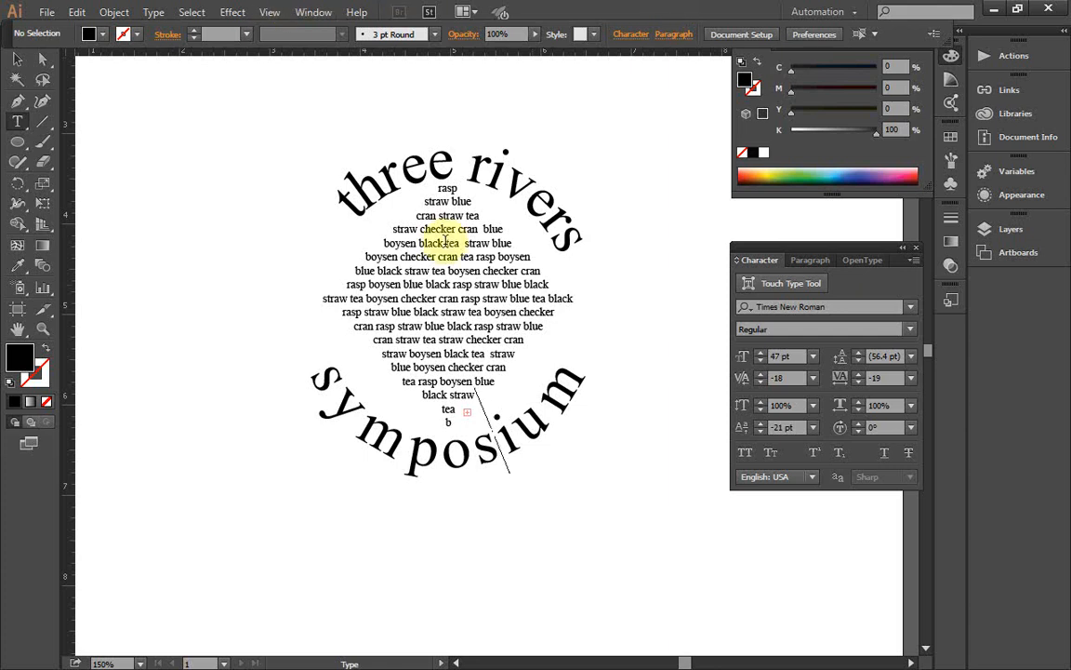
{"action": "double_click", "coordinate": [667, 20]}
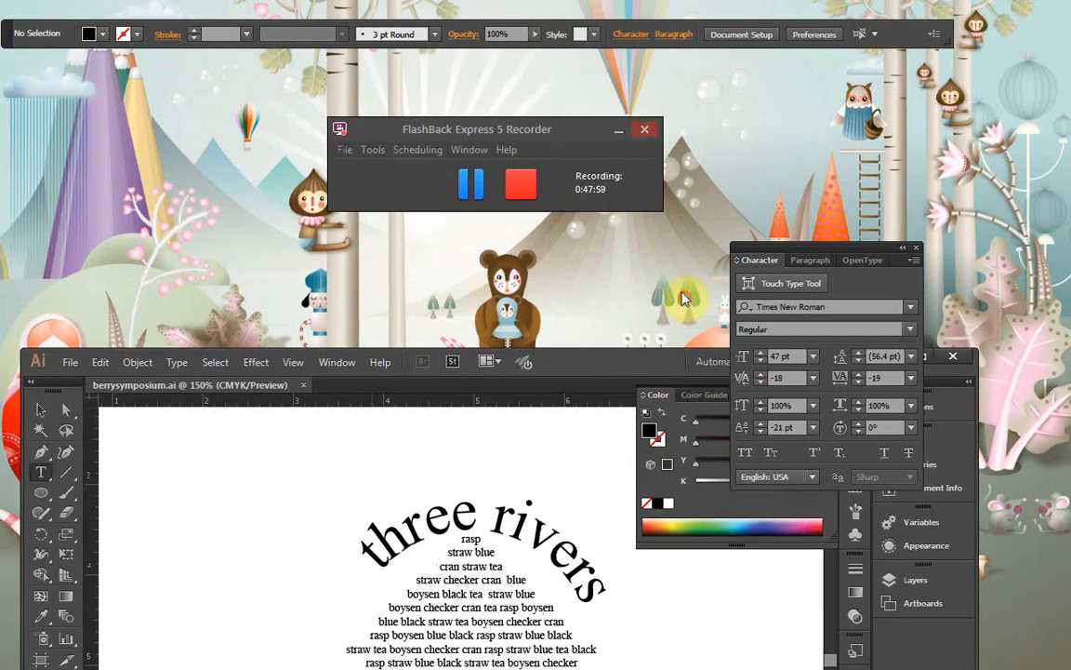